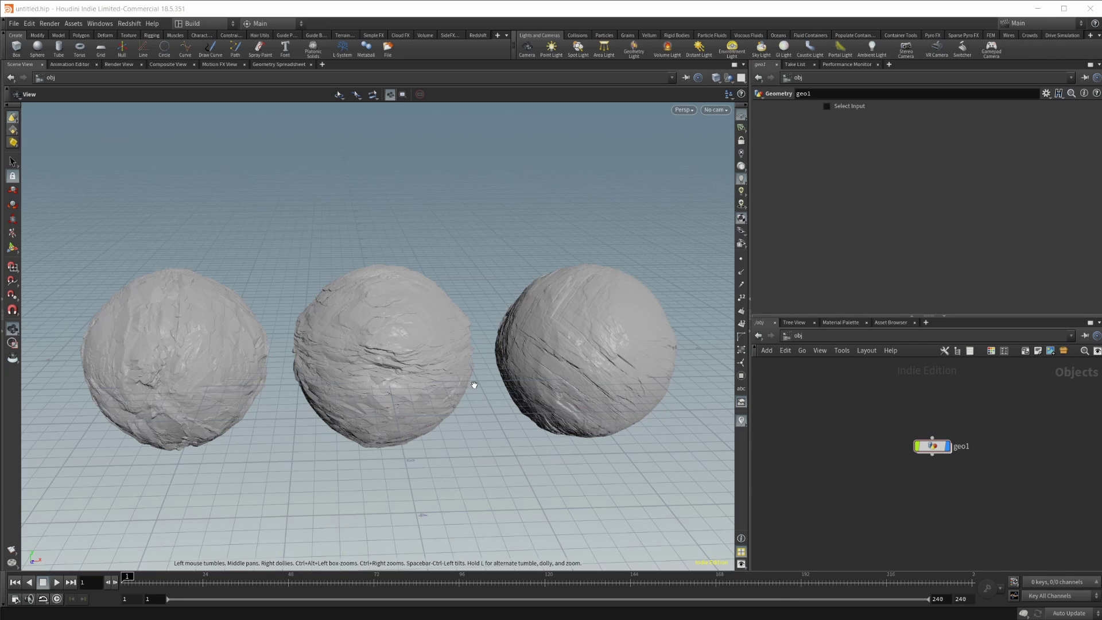
- Inspect the three rock spheres, then enable Select Input on geo1 and inspect the rock-textured cylinders
{"action": "left_click_drag", "start_coordinate": [461, 414], "coordinate": [441, 405]}
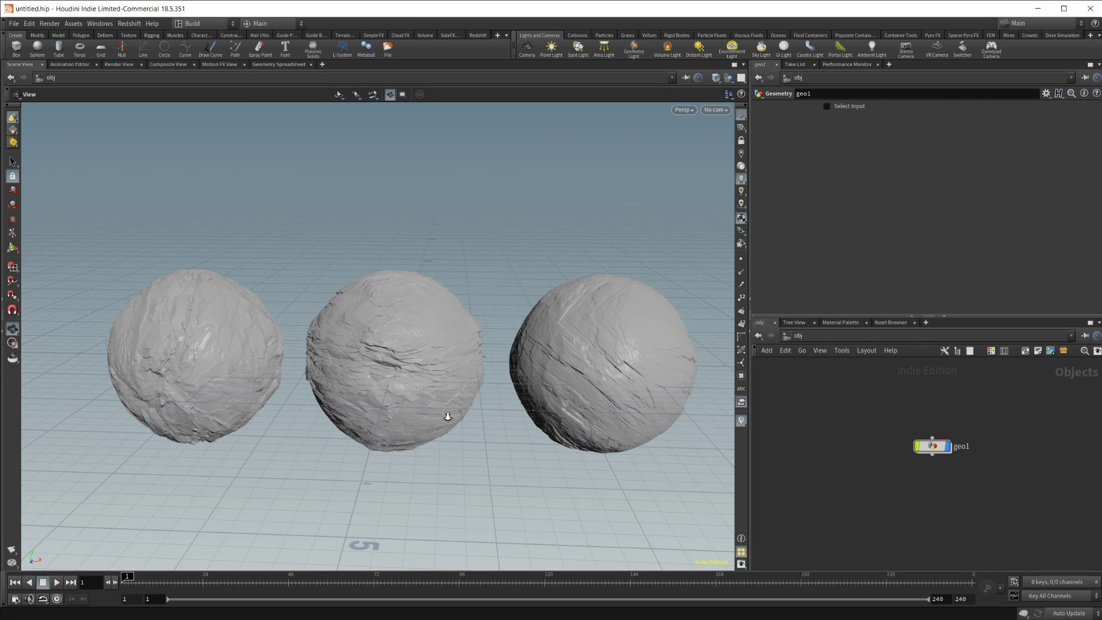
{"action": "scroll", "coordinate": [447, 417], "scroll_direction": "up", "scroll_amount": 2}
{"action": "scroll", "coordinate": [521, 418], "scroll_direction": "down", "scroll_amount": 2}
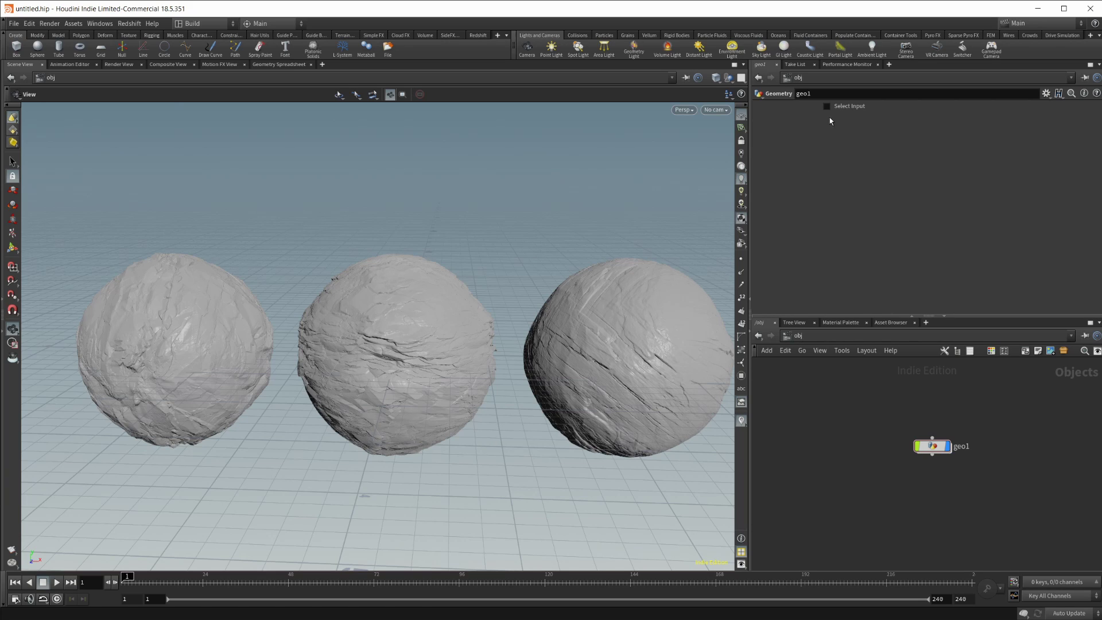
{"action": "left_click", "coordinate": [826, 107]}
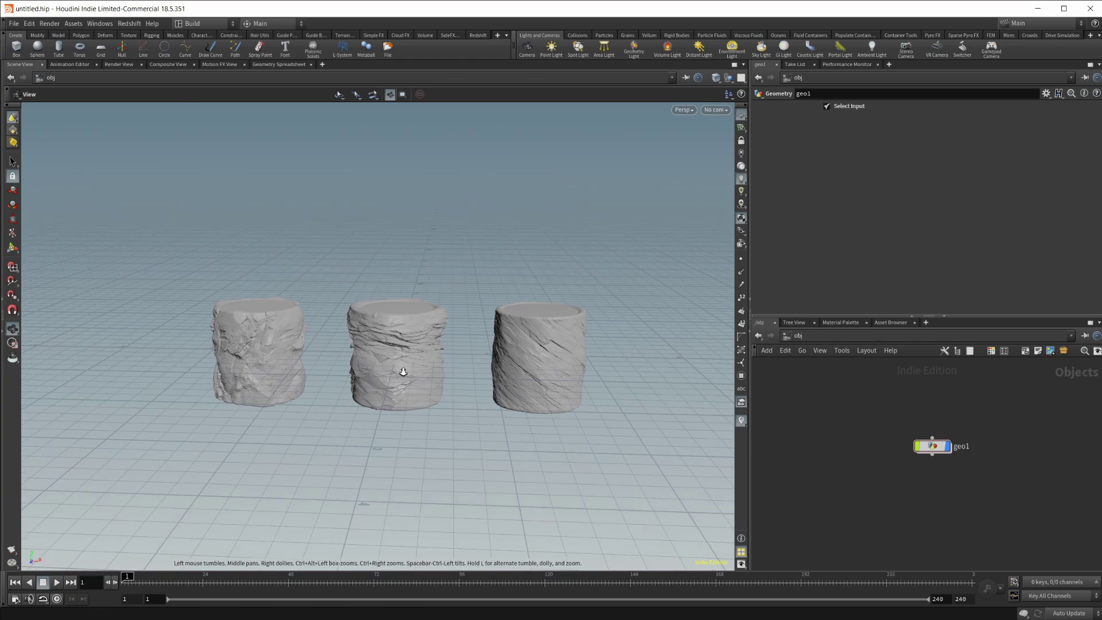
{"action": "left_click_drag", "start_coordinate": [389, 365], "coordinate": [424, 321]}
{"action": "scroll", "coordinate": [425, 322], "scroll_direction": "up", "scroll_amount": 4}
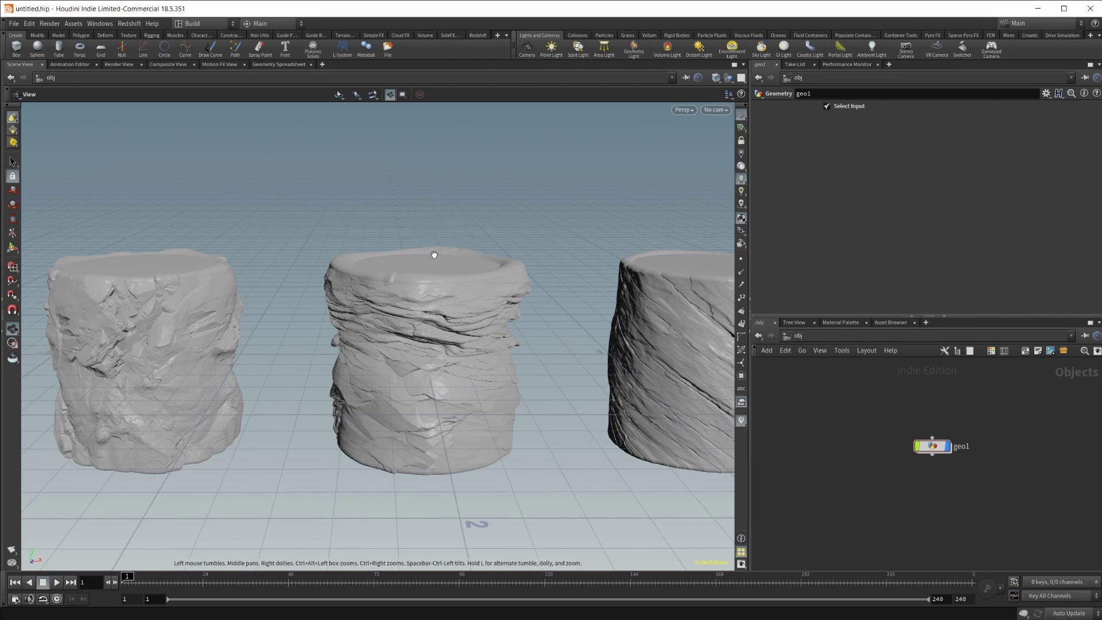
{"action": "left_click_drag", "start_coordinate": [410, 291], "coordinate": [406, 332]}
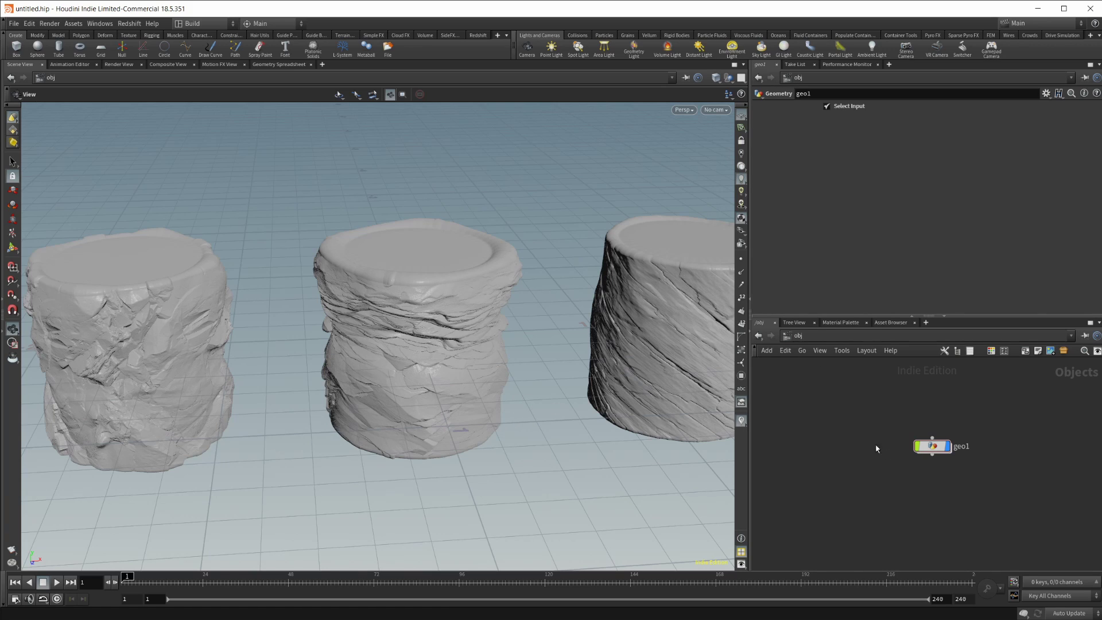
- Hide geo1, add a new Geometry object below it and go inside its network
{"action": "middle_click_drag", "start_coordinate": [876, 449], "coordinate": [841, 420]}
{"action": "left_click", "coordinate": [919, 400]}
{"action": "key", "text": "Tab"}
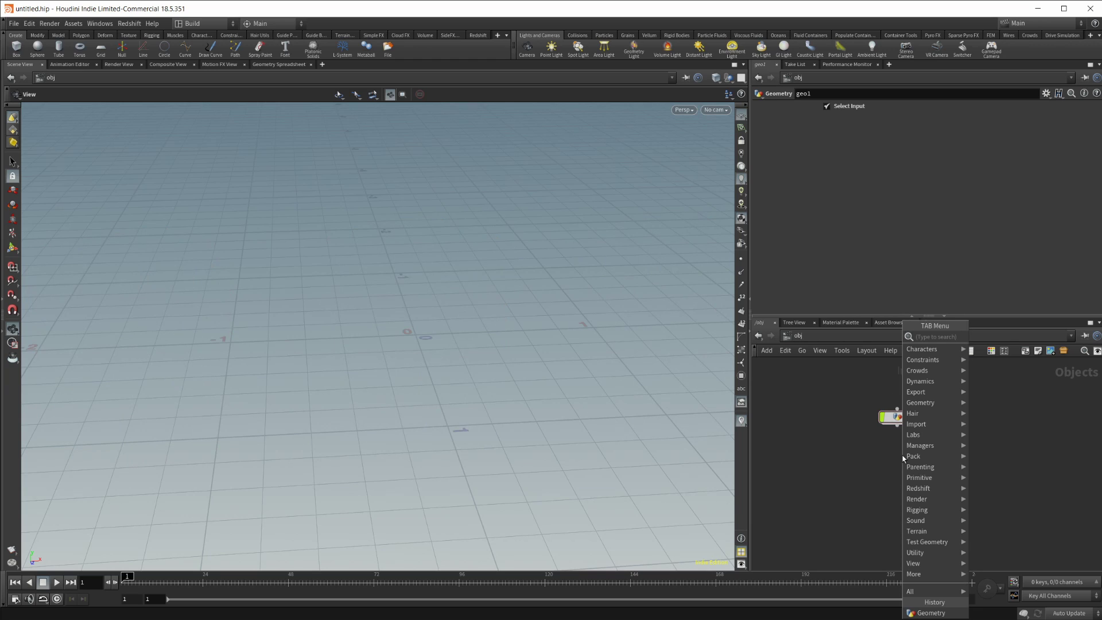
{"action": "type", "text": "geo"}
{"action": "key", "text": "Return"}
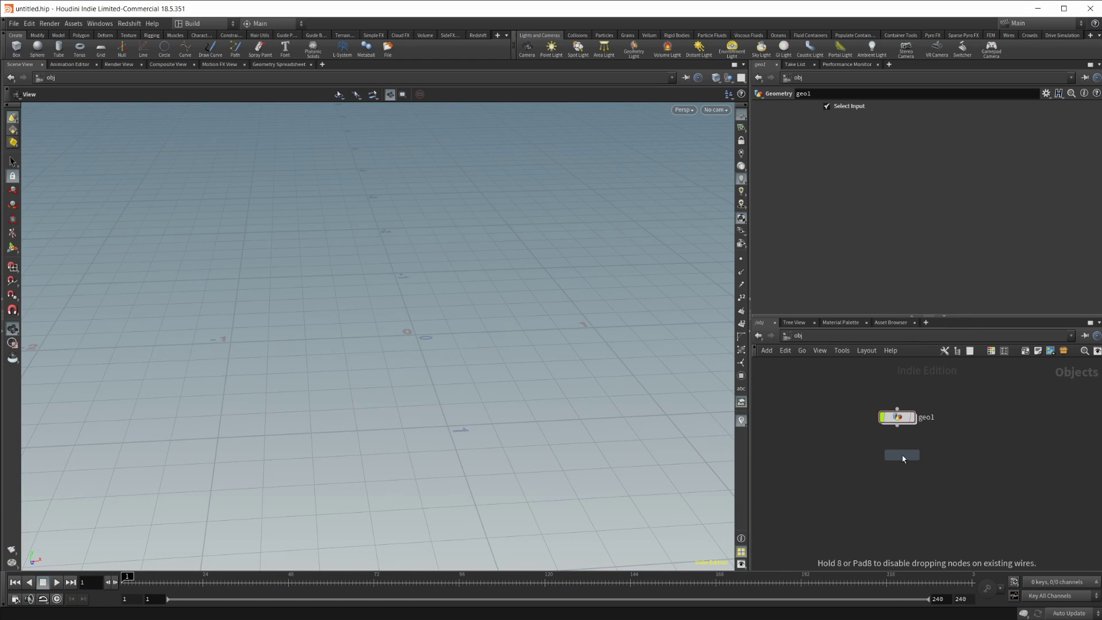
{"action": "left_click", "coordinate": [902, 456]}
{"action": "double_click", "coordinate": [902, 456]}
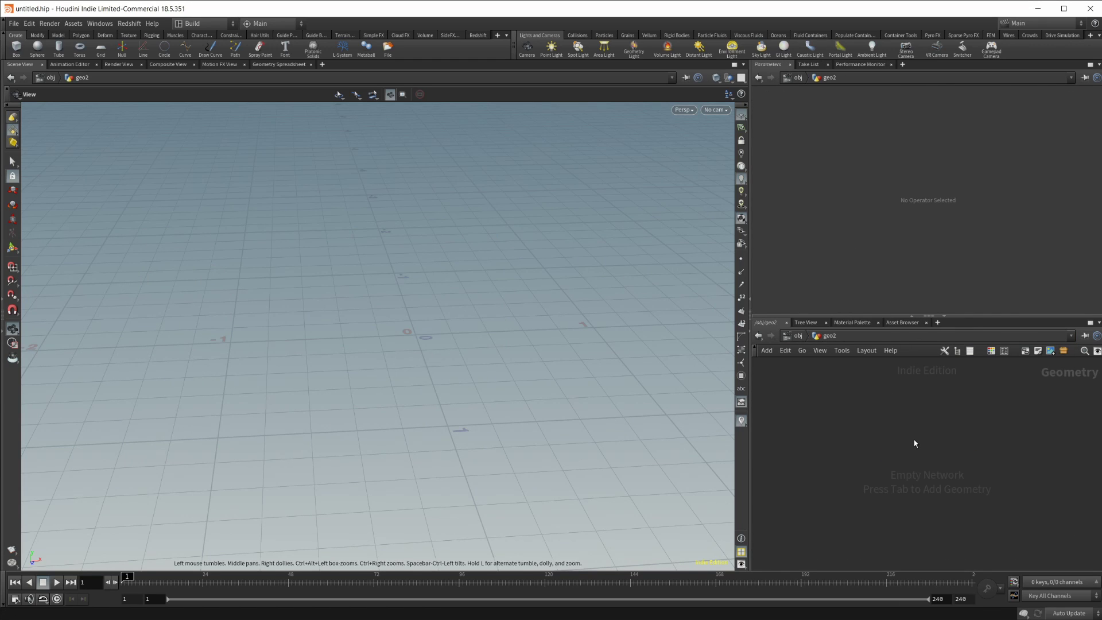
- Add a Sphere node to the empty geometry network
{"action": "key", "text": "Tab"}
{"action": "type", "text": "sphe"}
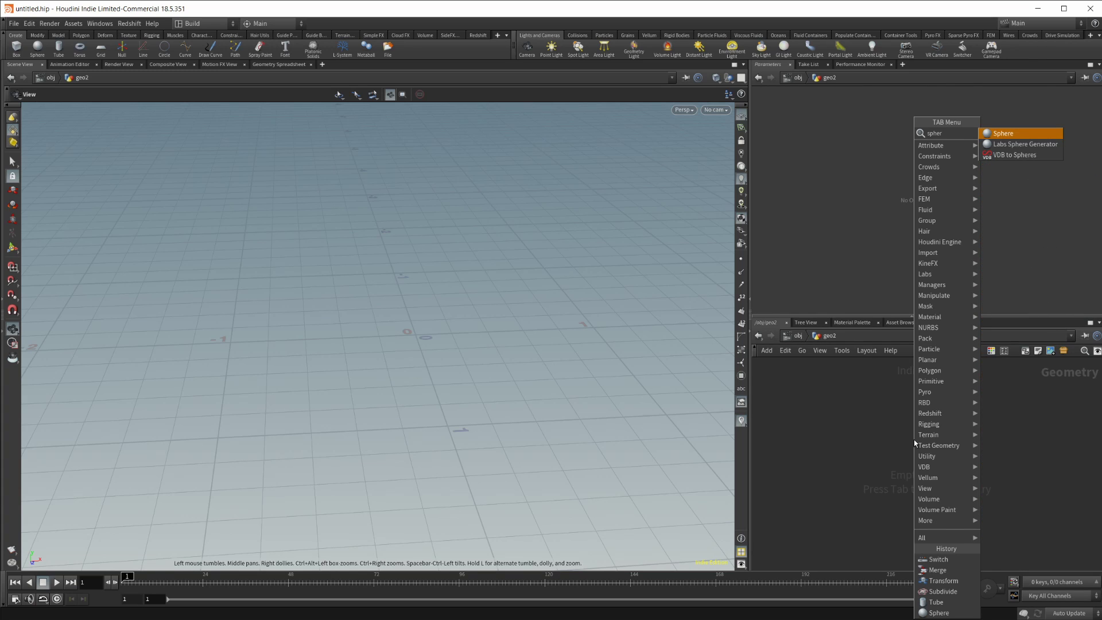
{"action": "key", "text": "Return"}
{"action": "left_click", "coordinate": [915, 442]}
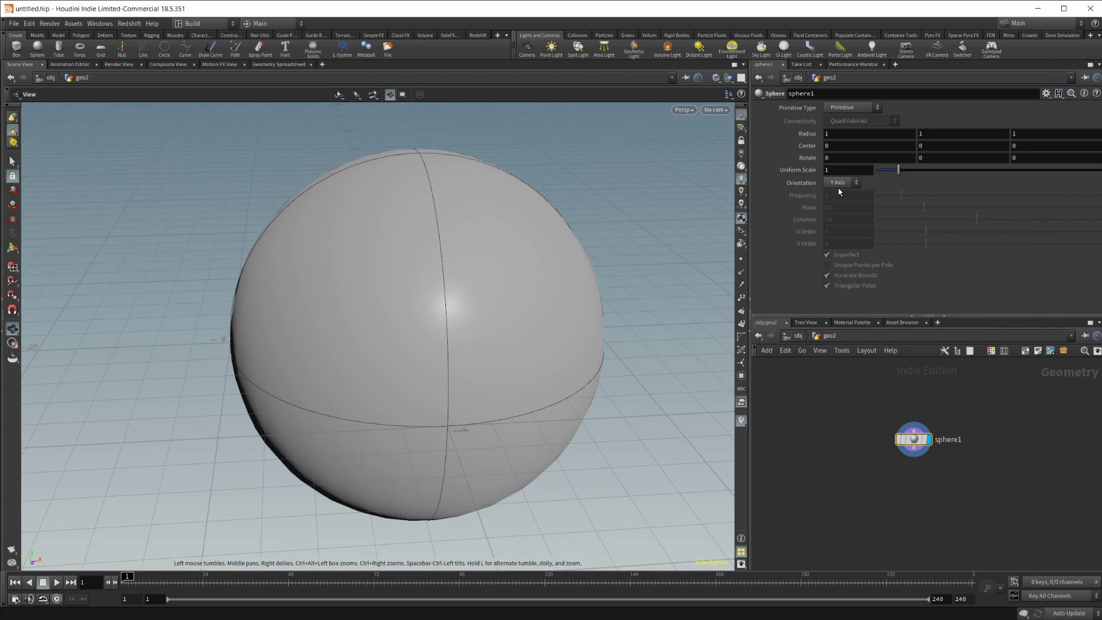
- Set the sphere's primitive type to Polygon and its frequency to 500
{"action": "left_click", "coordinate": [848, 109]}
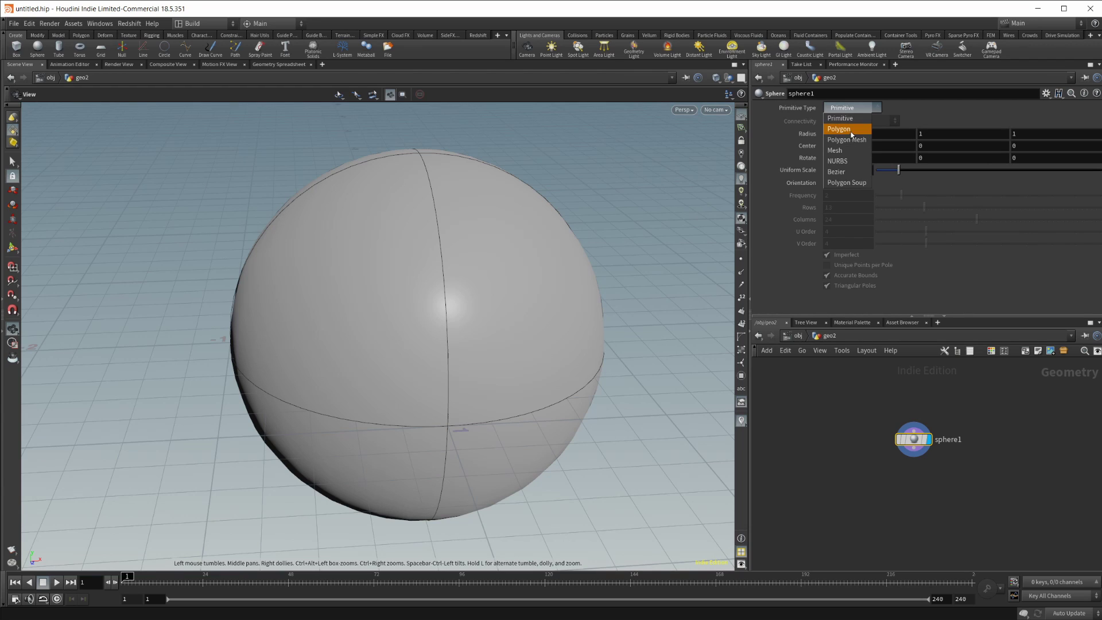
{"action": "left_click", "coordinate": [844, 129]}
{"action": "left_click_drag", "start_coordinate": [838, 198], "coordinate": [762, 198]}
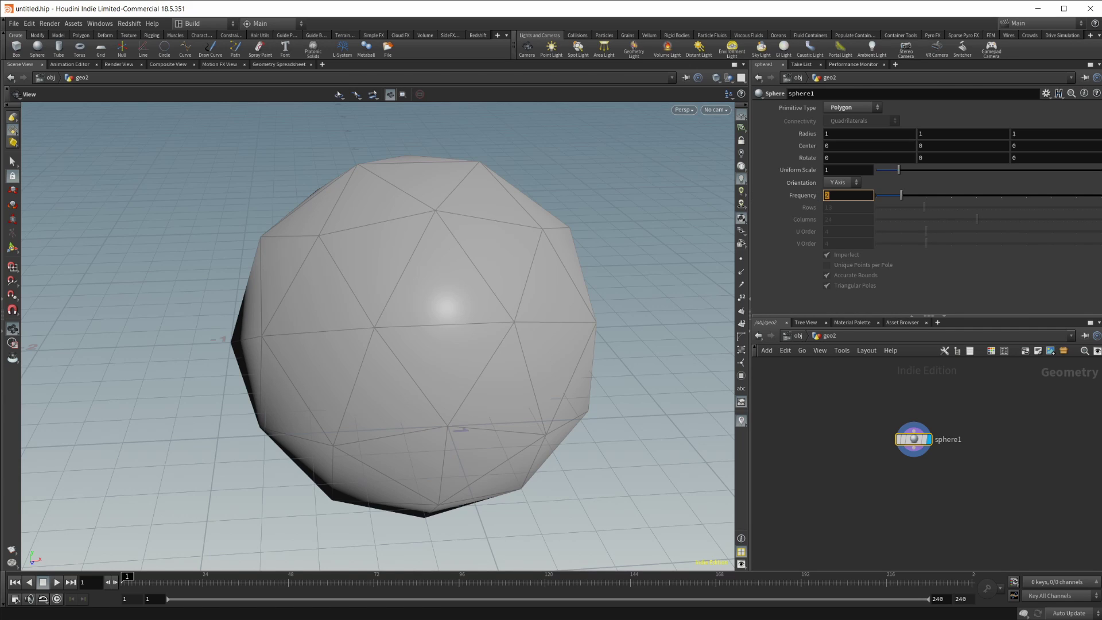
{"action": "type", "text": "500"}
{"action": "key", "text": "Return"}
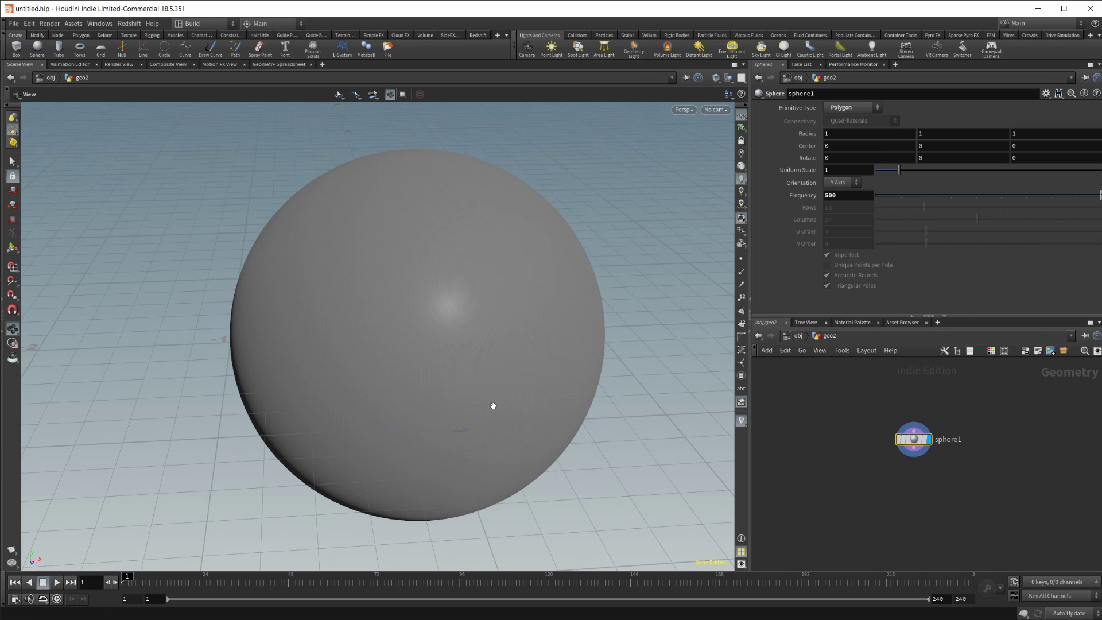
{"action": "scroll", "coordinate": [556, 337], "scroll_direction": "down", "scroll_amount": 3}
{"action": "left_click_drag", "start_coordinate": [490, 384], "coordinate": [479, 354]}
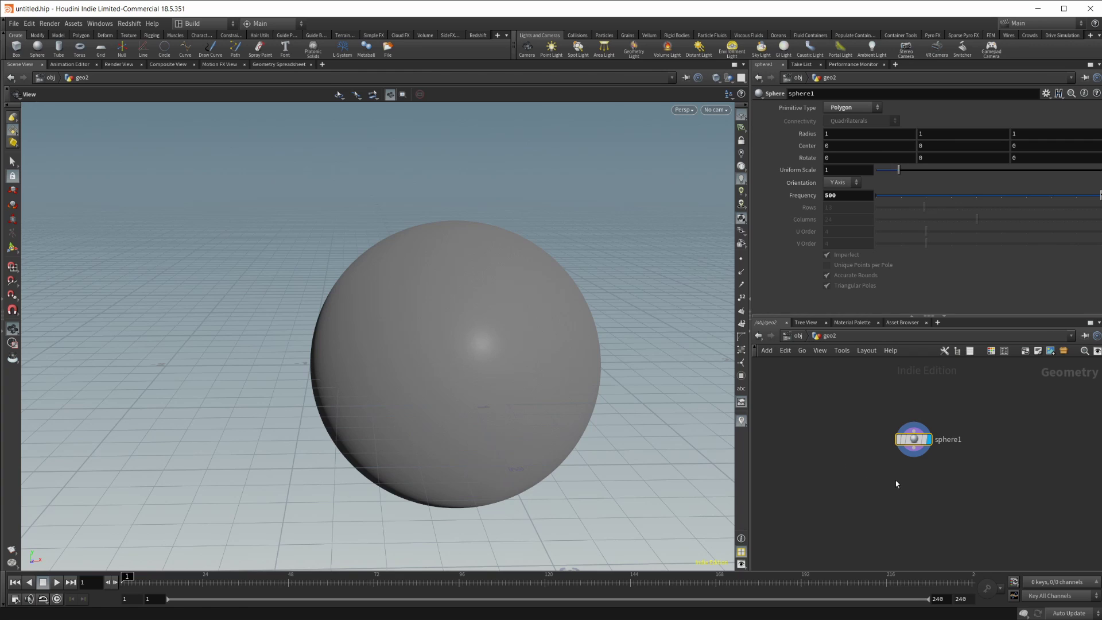
- Look through the list of available shelves for the SideFX Labs tools
{"action": "key", "text": "Tab"}
{"action": "key", "text": "Escape"}
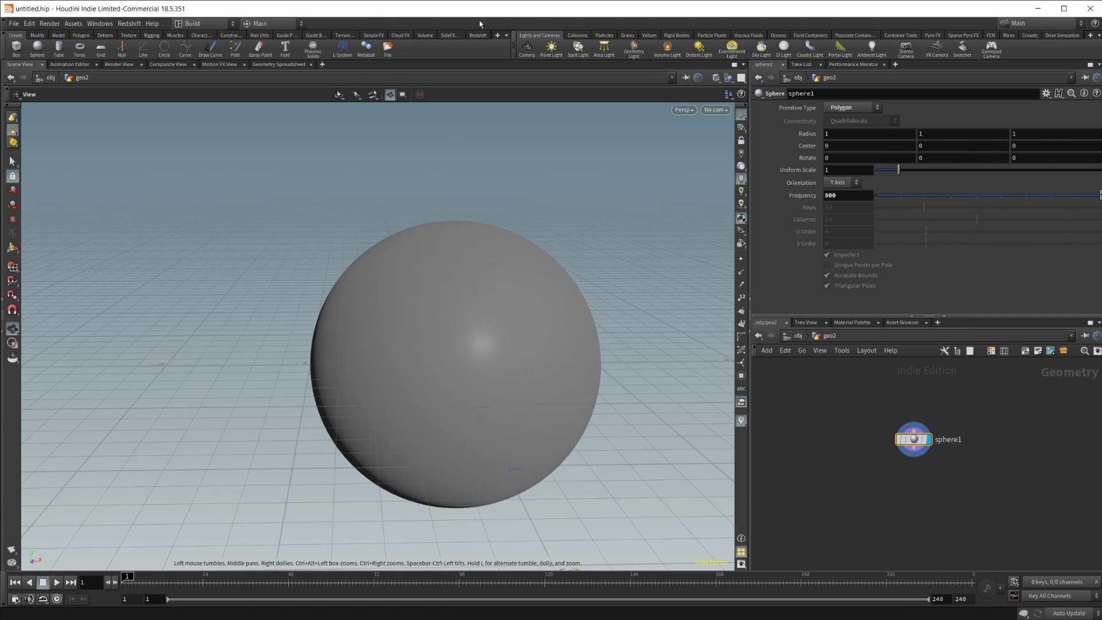
{"action": "left_click", "coordinate": [506, 36]}
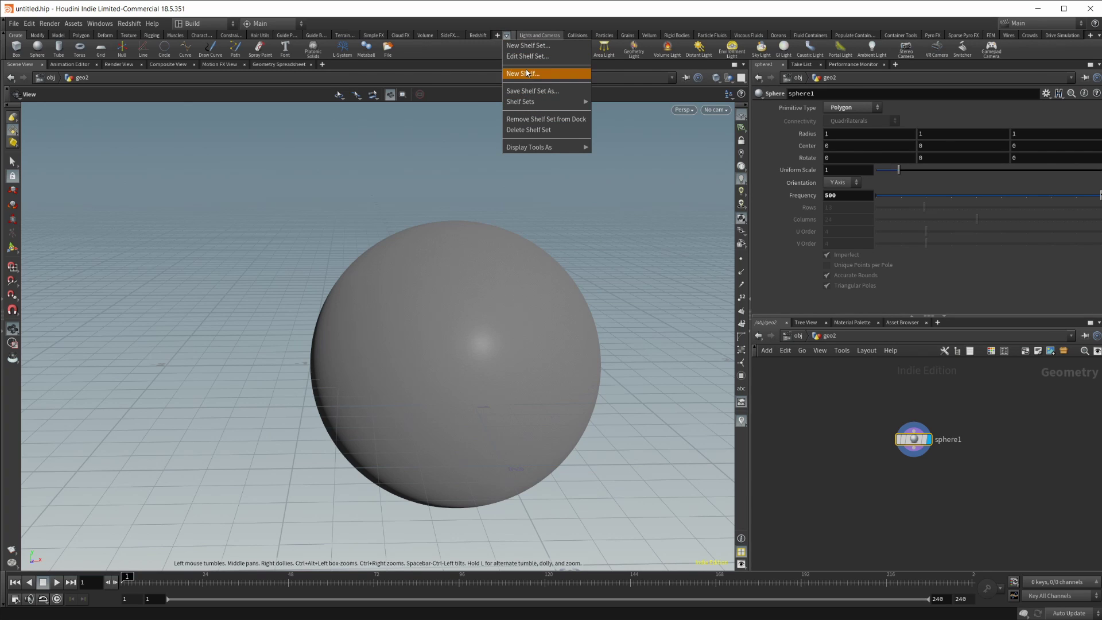
{"action": "left_click", "coordinate": [497, 35]}
{"action": "left_click", "coordinate": [497, 35]}
{"action": "mouse_move", "coordinate": [524, 73]}
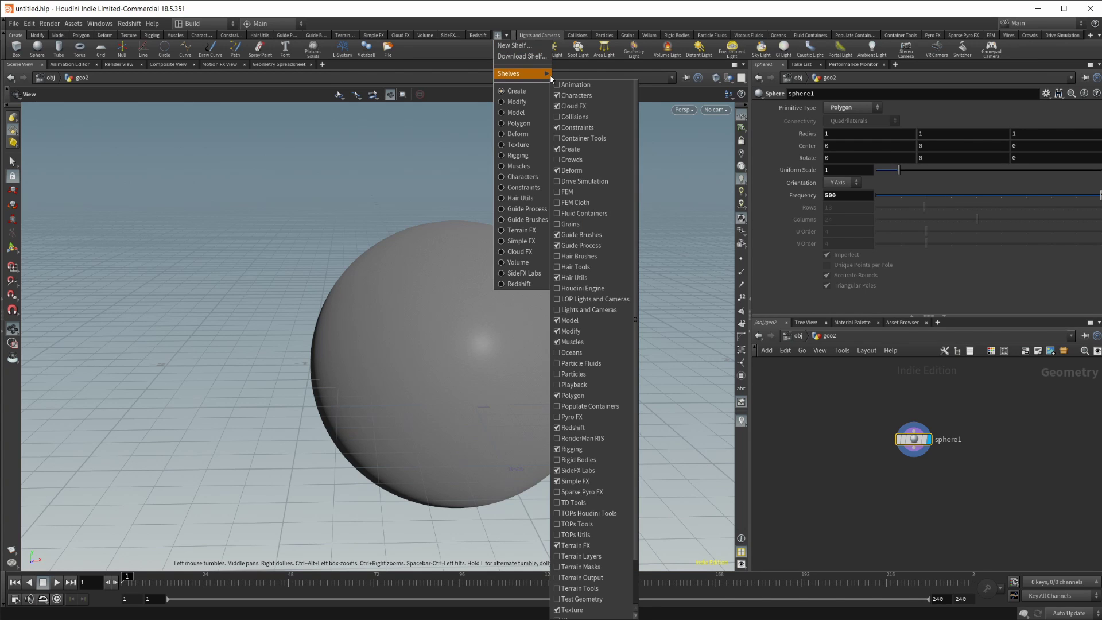
{"action": "scroll", "coordinate": [600, 363], "scroll_direction": "down", "scroll_amount": 1}
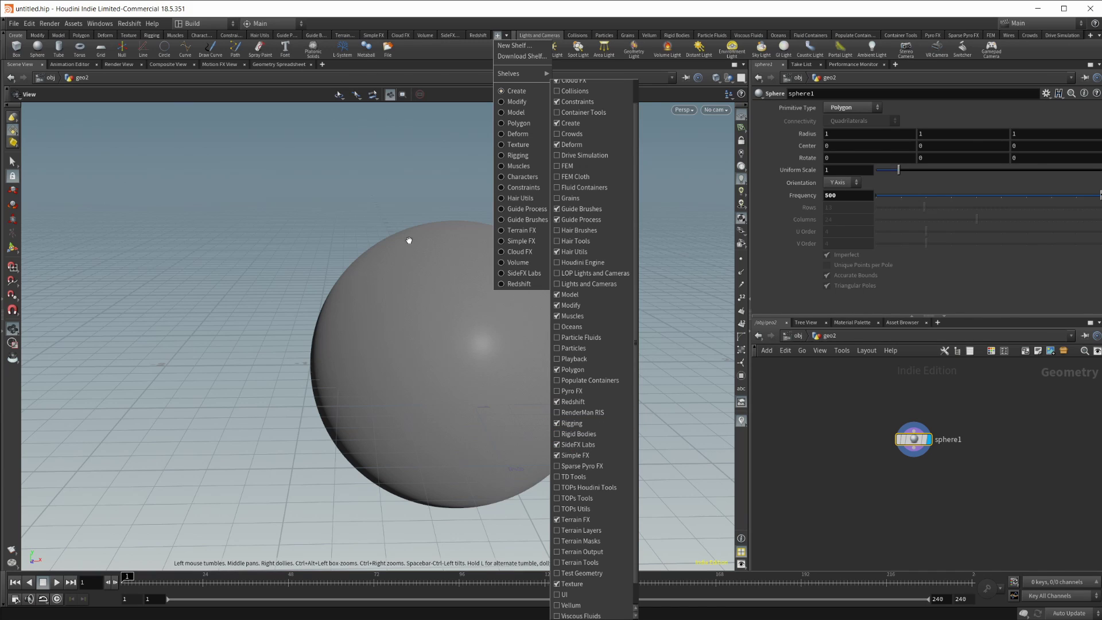
{"action": "left_click", "coordinate": [880, 484]}
- Add a Labs Triplanar Displace node below sphere1 and connect the sphere's output to its input
{"action": "middle_click_drag", "start_coordinate": [930, 503], "coordinate": [917, 474]}
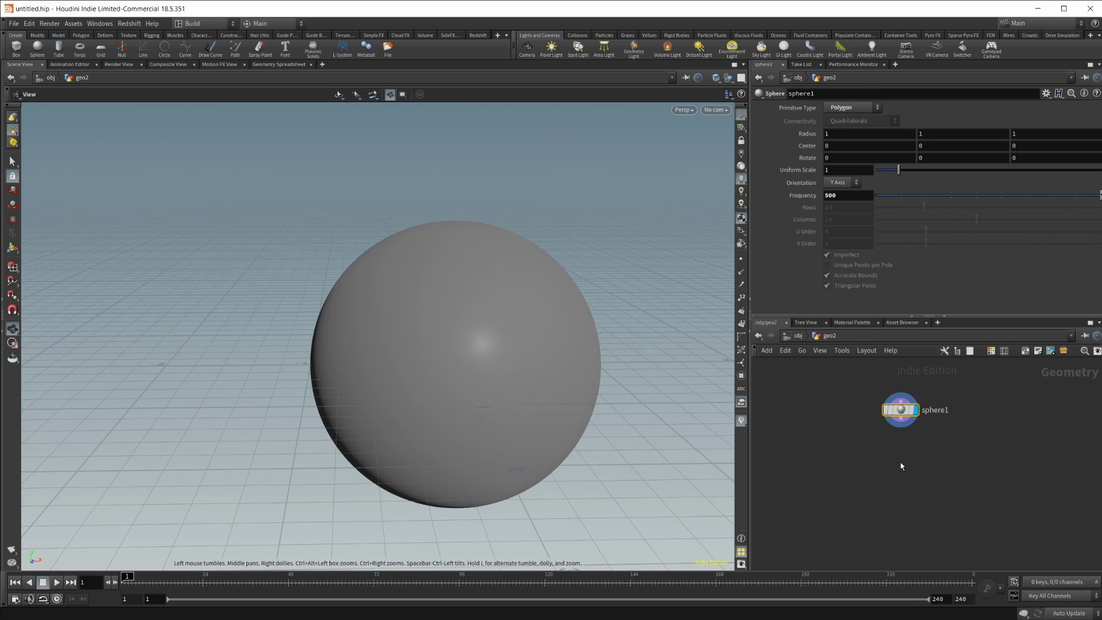
{"action": "key", "text": "Tab"}
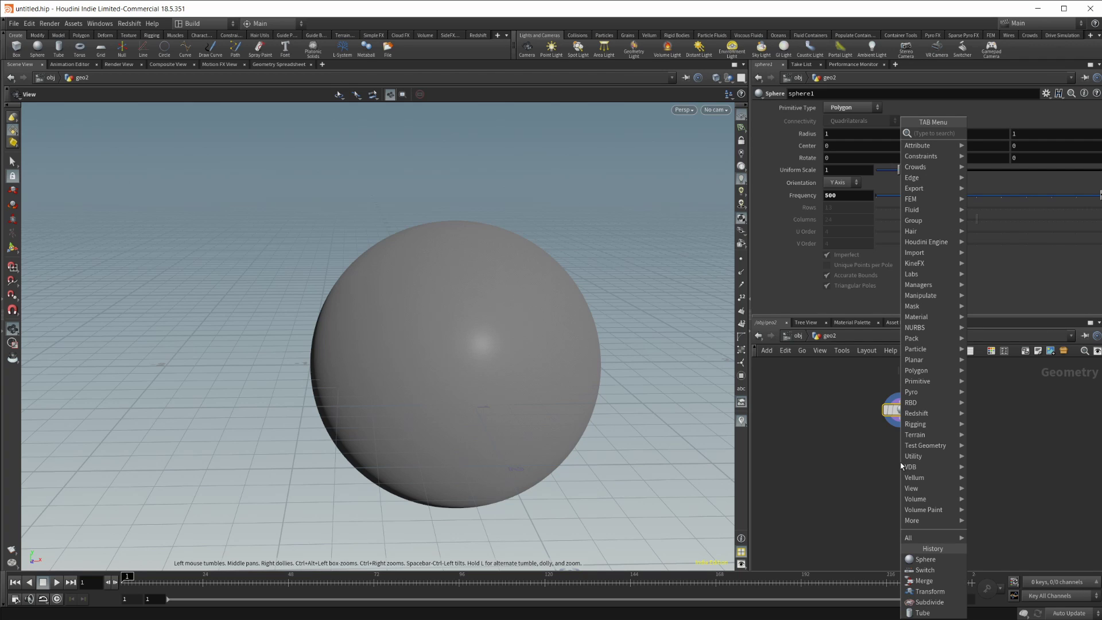
{"action": "type", "text": "tri"}
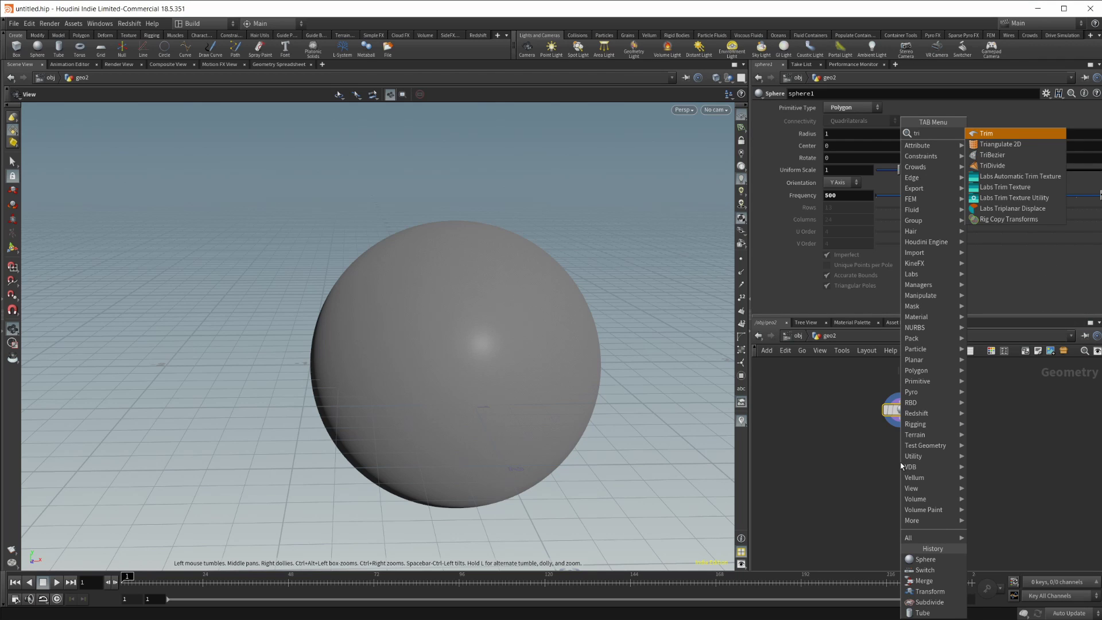
{"action": "type", "text": "p"}
{"action": "key", "text": "Return"}
{"action": "left_click", "coordinate": [900, 466]}
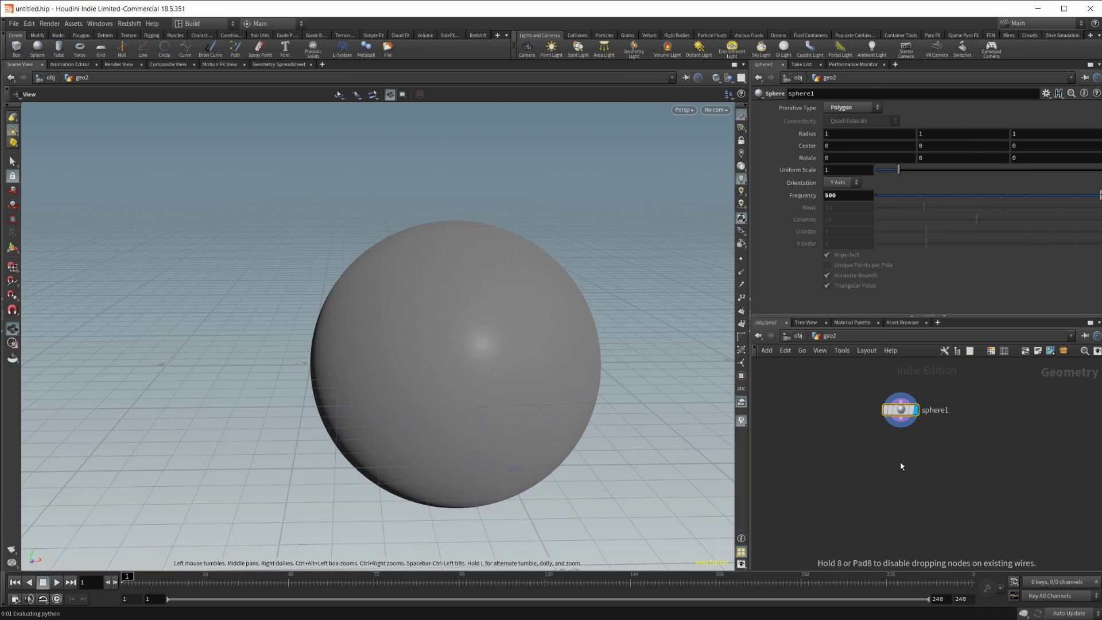
{"action": "left_click", "coordinate": [901, 464]}
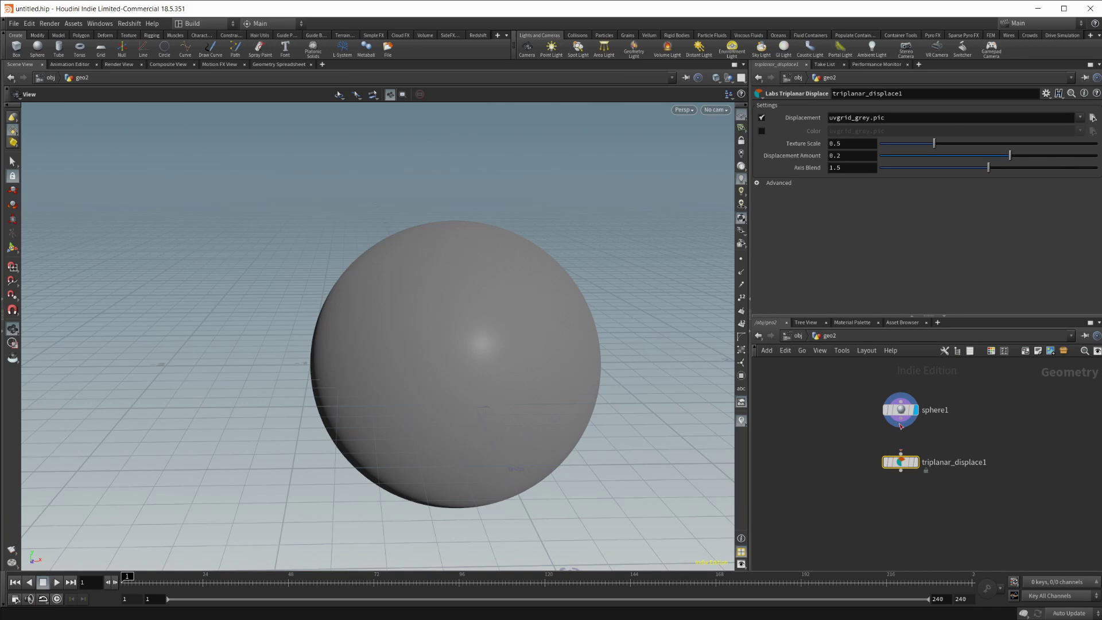
{"action": "left_click_drag", "start_coordinate": [900, 428], "coordinate": [901, 453]}
{"action": "left_click_drag", "start_coordinate": [502, 263], "coordinate": [386, 327]}
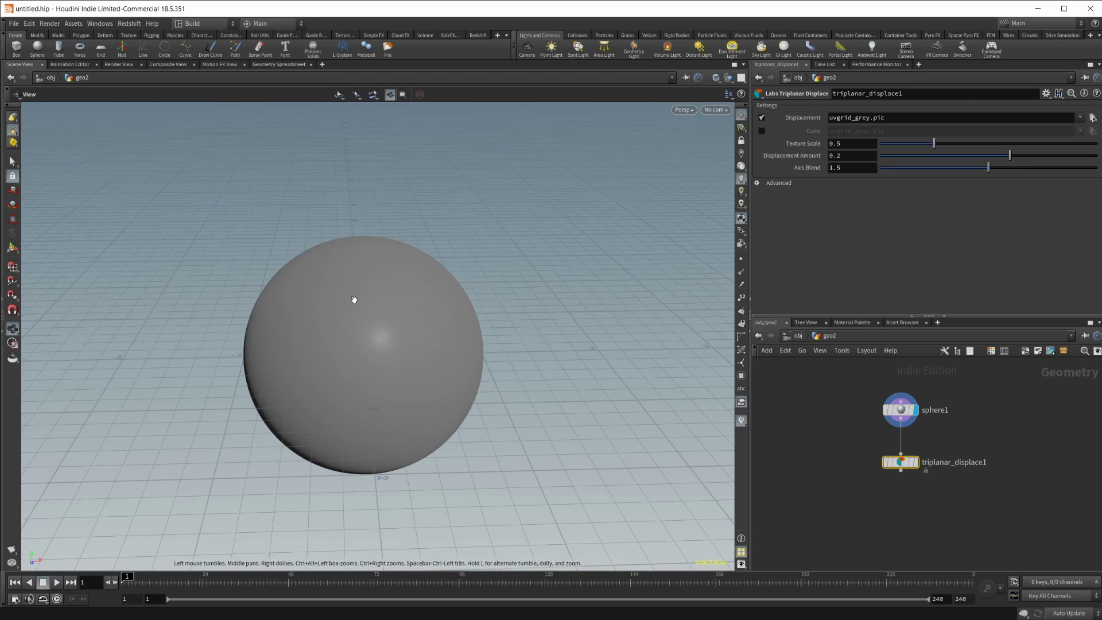
{"action": "left_click_drag", "start_coordinate": [381, 364], "coordinate": [347, 327]}
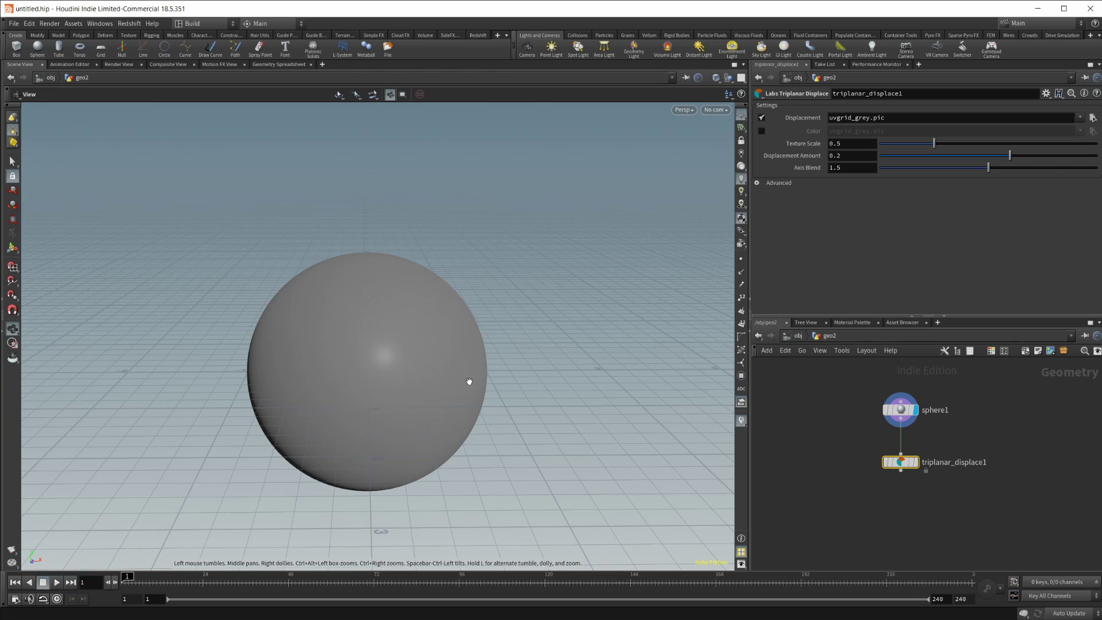
{"action": "left_click_drag", "start_coordinate": [428, 388], "coordinate": [469, 393]}
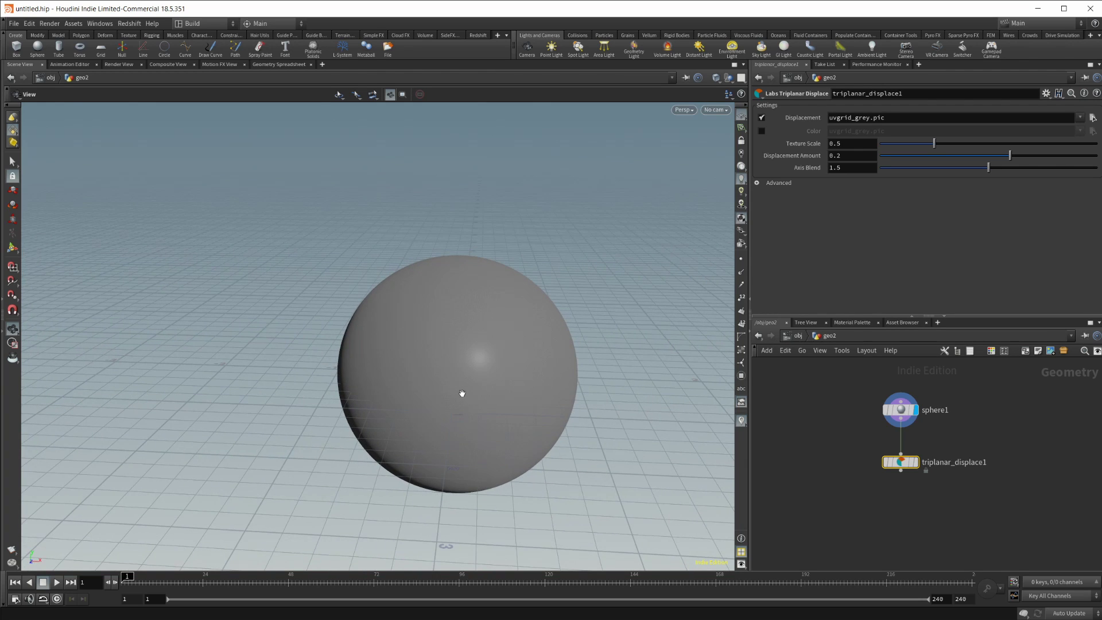
{"action": "middle_click_drag", "start_coordinate": [487, 389], "coordinate": [450, 381]}
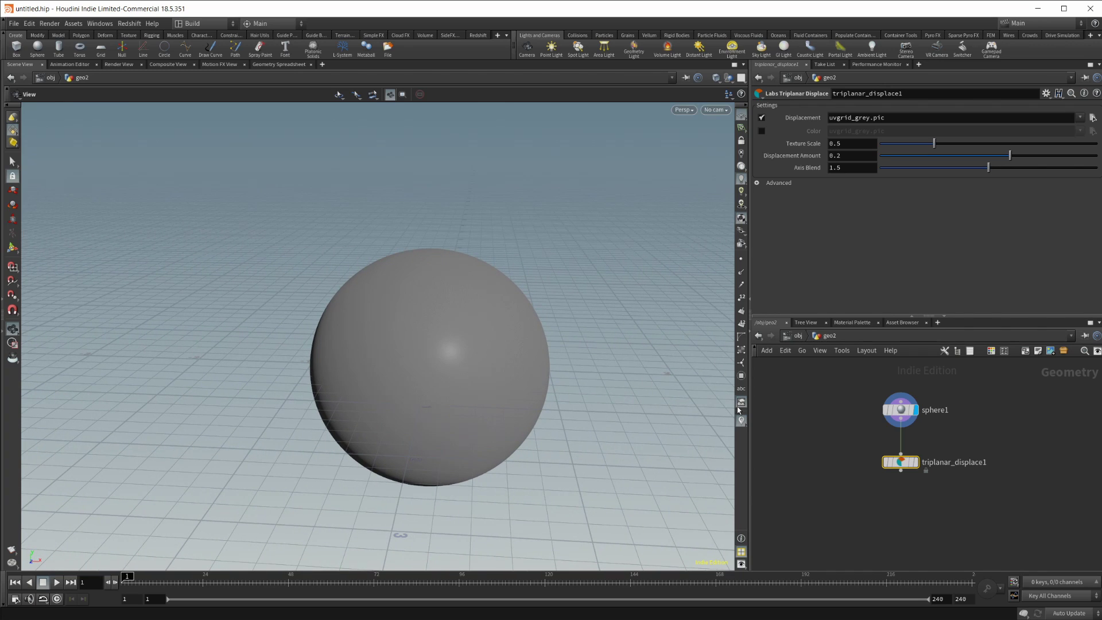
- Load shfsaida_8K_Displacement.exr from the rock_cliffs_shfsaida folder as the Triplanar Displace node's displacement image and display that node
{"action": "mouse_move", "coordinate": [903, 465]}
{"action": "left_click", "coordinate": [1093, 118]}
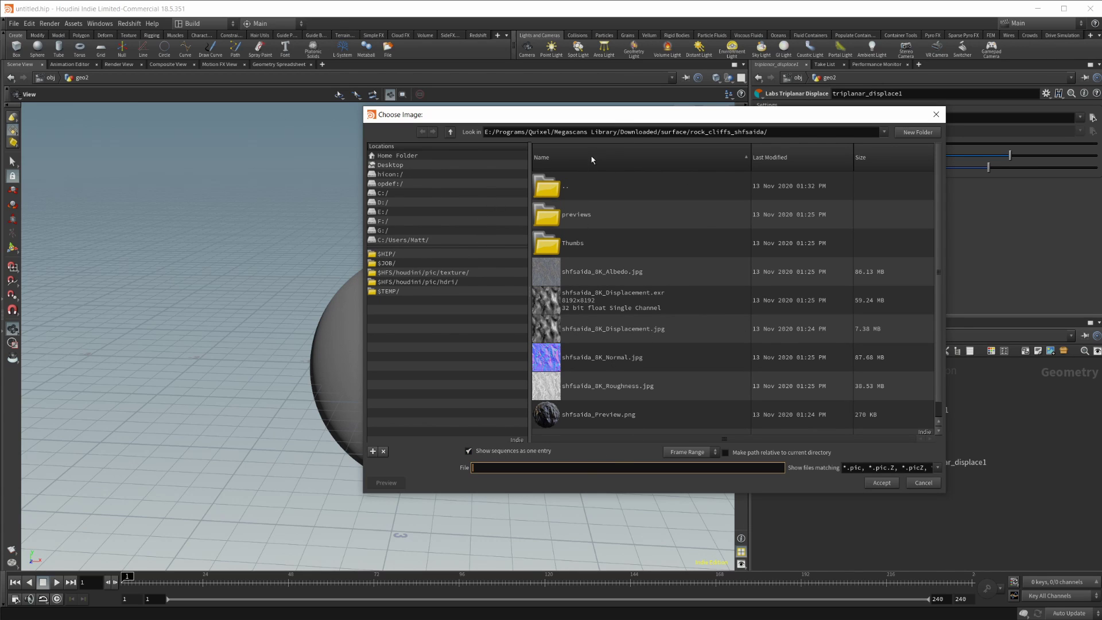
{"action": "left_click_drag", "start_coordinate": [610, 122], "coordinate": [566, 113]}
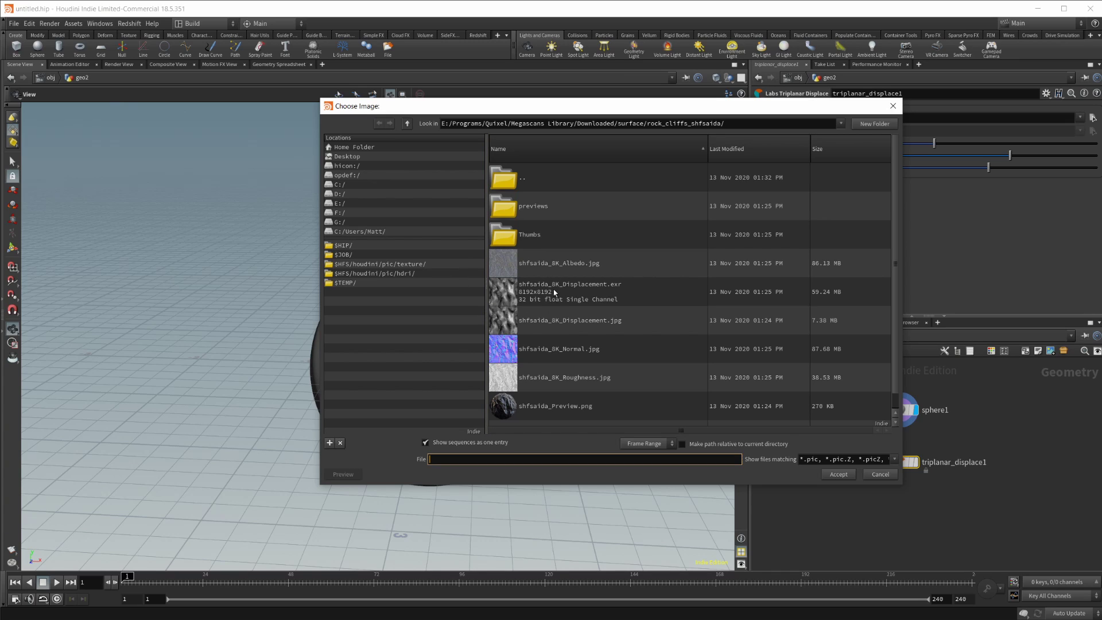
{"action": "left_click", "coordinate": [579, 293]}
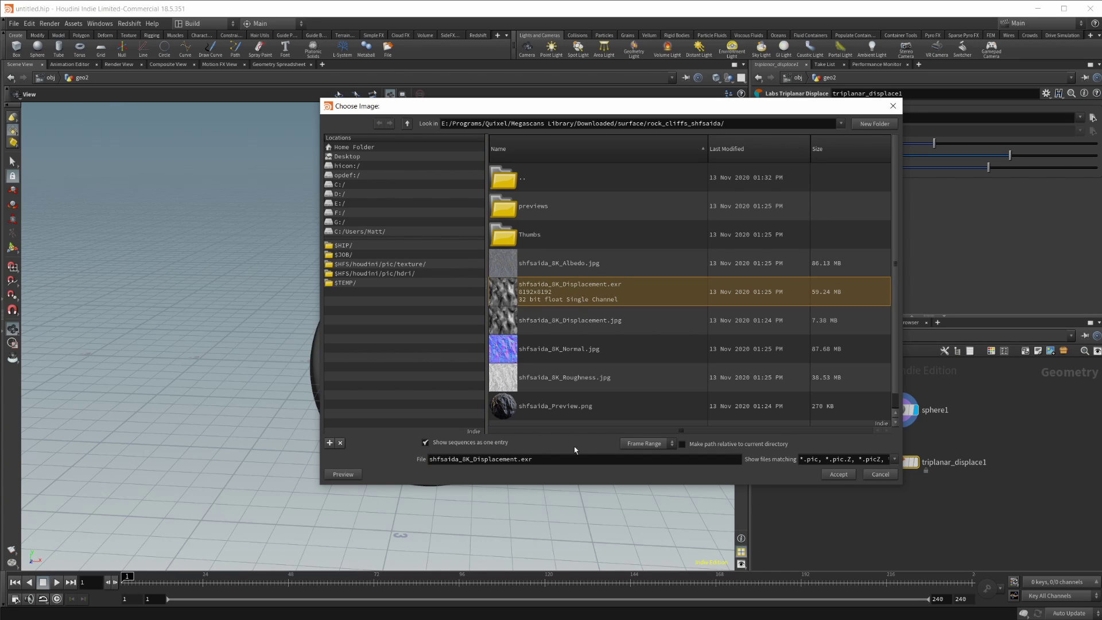
{"action": "left_click", "coordinate": [843, 475]}
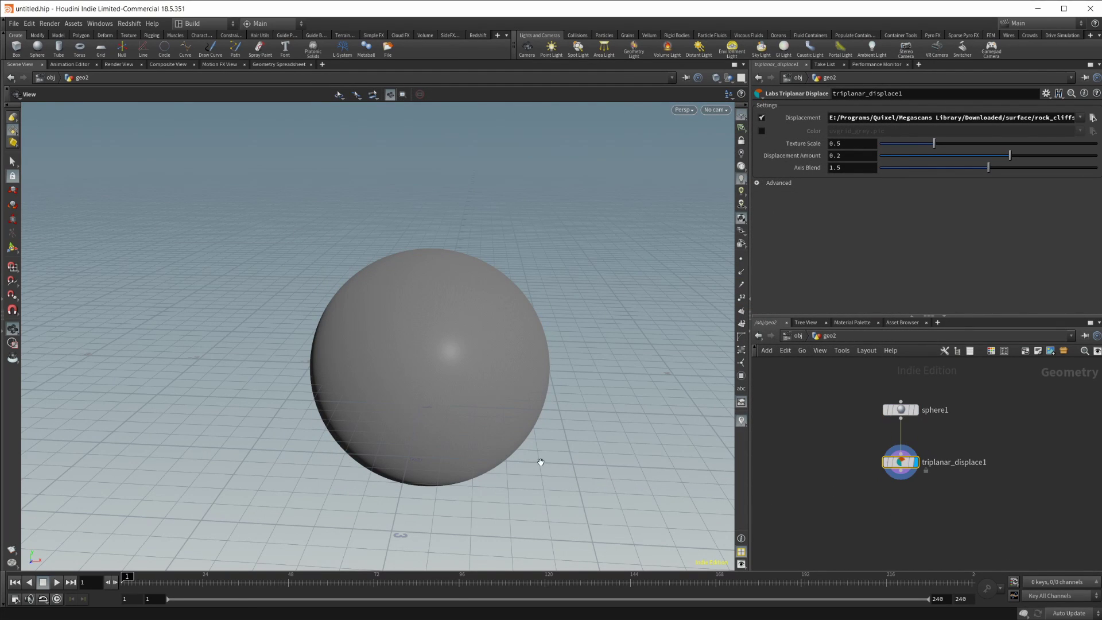
- Examine the displaced sphere's rock surface up close, checking the mesh around the steep cracks and ledges
{"action": "left_click_drag", "start_coordinate": [480, 420], "coordinate": [463, 408]}
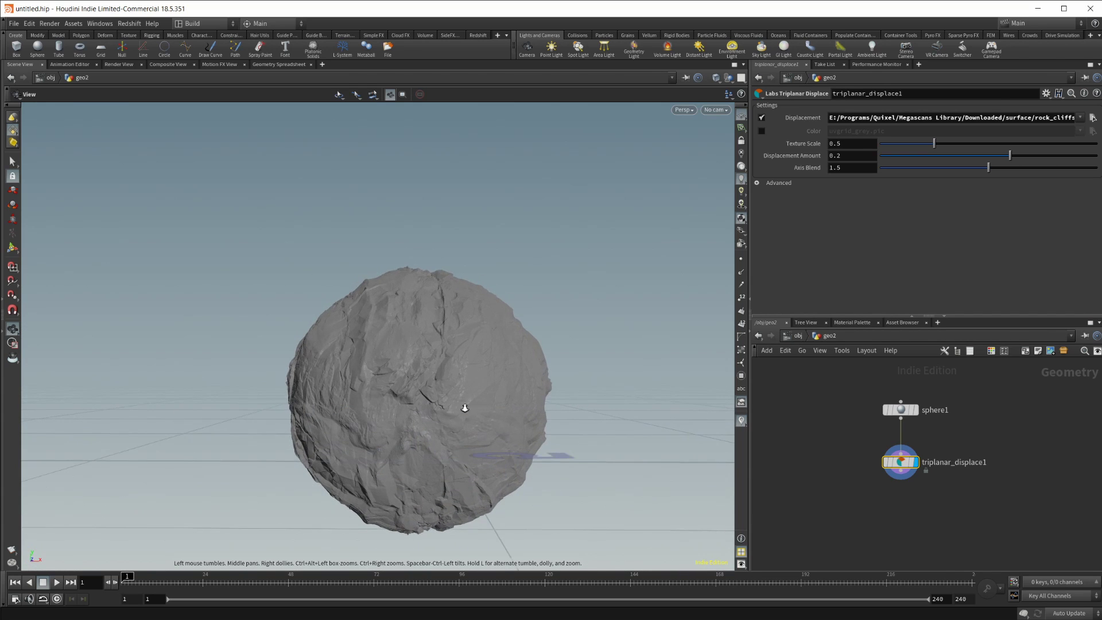
{"action": "right_click_drag", "start_coordinate": [463, 408], "coordinate": [517, 396]}
{"action": "left_click_drag", "start_coordinate": [517, 396], "coordinate": [465, 396]}
{"action": "right_click_drag", "start_coordinate": [465, 396], "coordinate": [553, 342]}
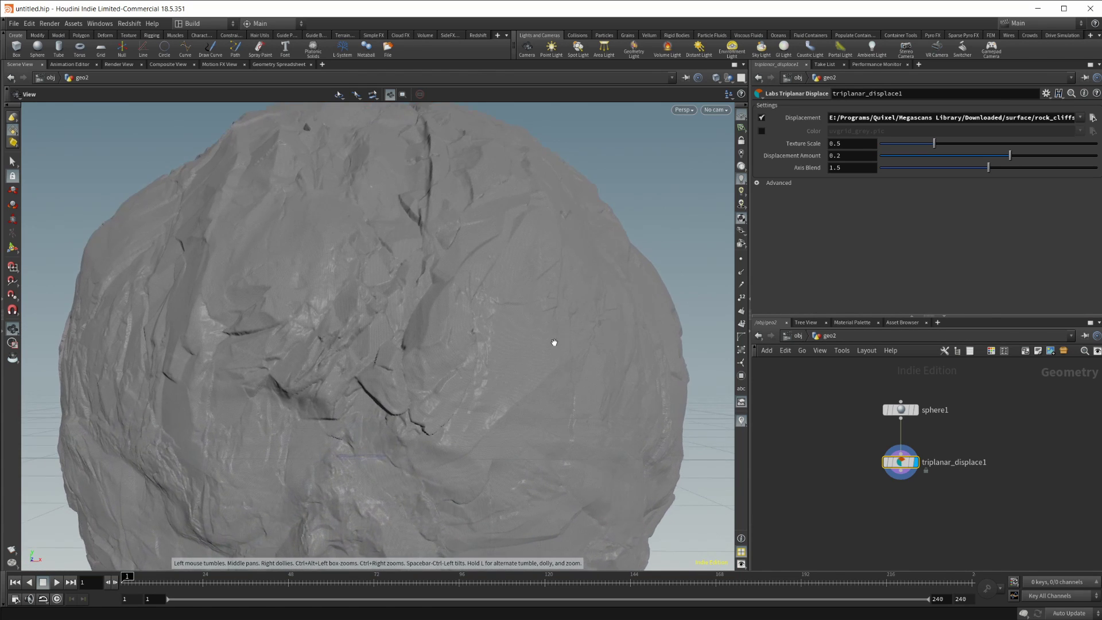
{"action": "left_click_drag", "start_coordinate": [553, 342], "coordinate": [615, 347]}
{"action": "right_click_drag", "start_coordinate": [615, 347], "coordinate": [625, 340]}
{"action": "left_click_drag", "start_coordinate": [472, 381], "coordinate": [441, 385]}
{"action": "right_click_drag", "start_coordinate": [542, 341], "coordinate": [440, 437]}
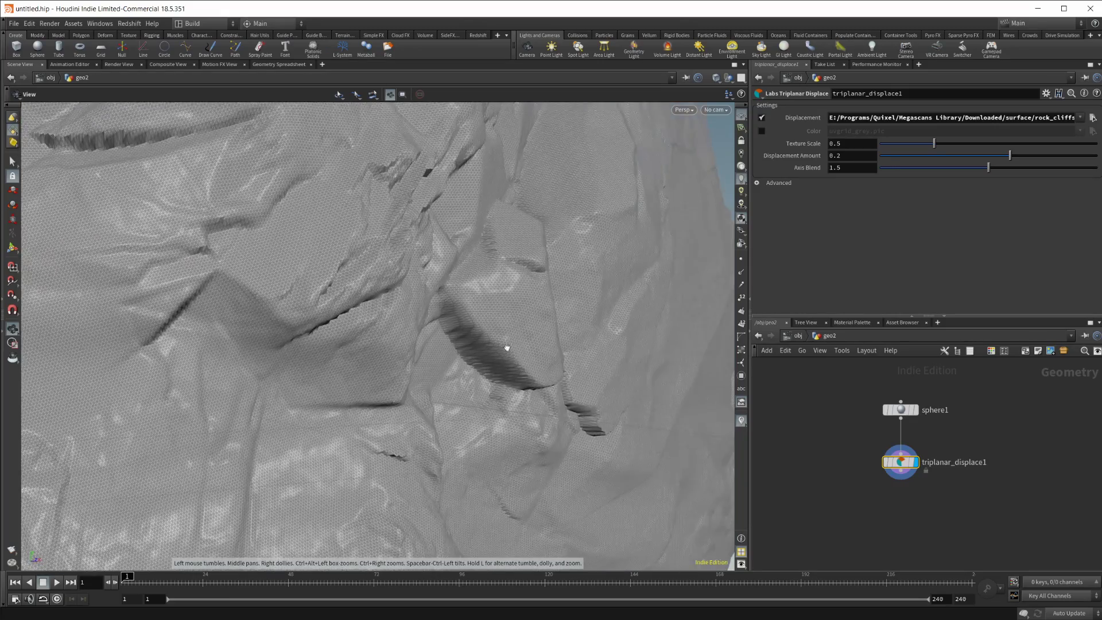
{"action": "left_click_drag", "start_coordinate": [507, 348], "coordinate": [485, 371]}
{"action": "left_click_drag", "start_coordinate": [563, 364], "coordinate": [472, 384]}
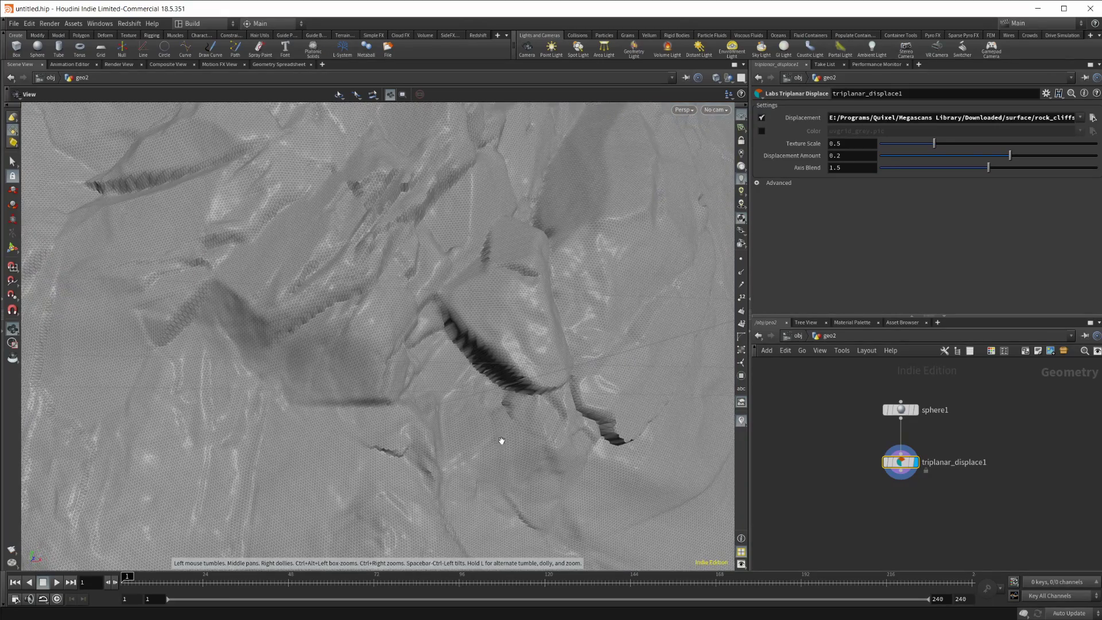
- Compare the stretched mesh around the steep ledges with the overall shape of the displaced sphere from farther away
{"action": "left_click_drag", "start_coordinate": [463, 460], "coordinate": [550, 427]}
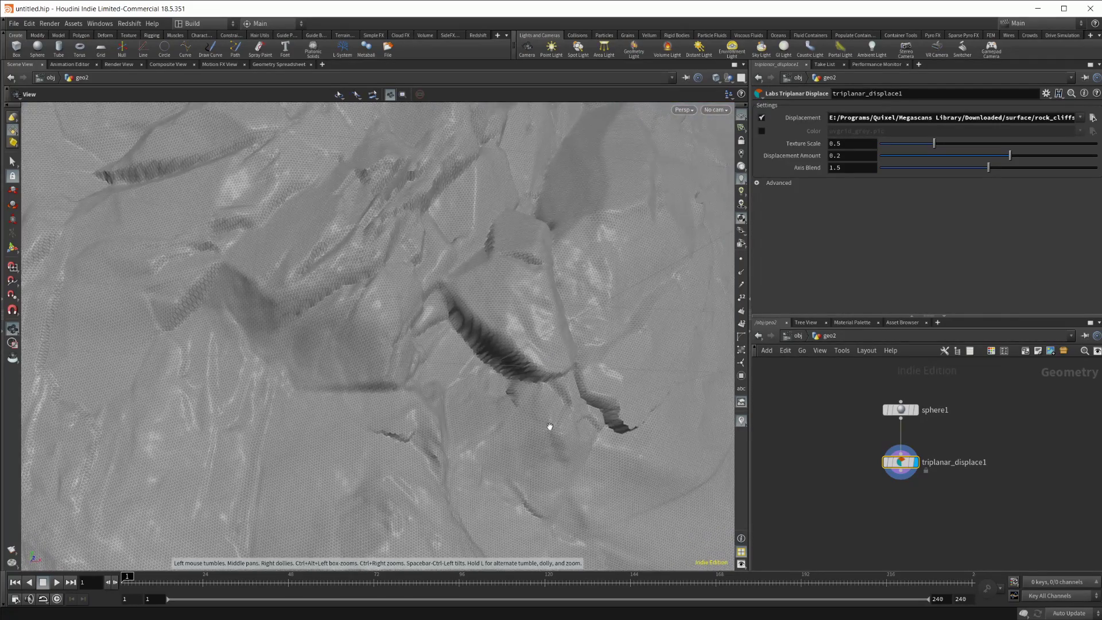
{"action": "right_click_drag", "start_coordinate": [592, 394], "coordinate": [342, 459]}
{"action": "left_click_drag", "start_coordinate": [342, 460], "coordinate": [595, 342]}
{"action": "right_click_drag", "start_coordinate": [595, 342], "coordinate": [514, 362]}
{"action": "left_click_drag", "start_coordinate": [514, 361], "coordinate": [508, 386]}
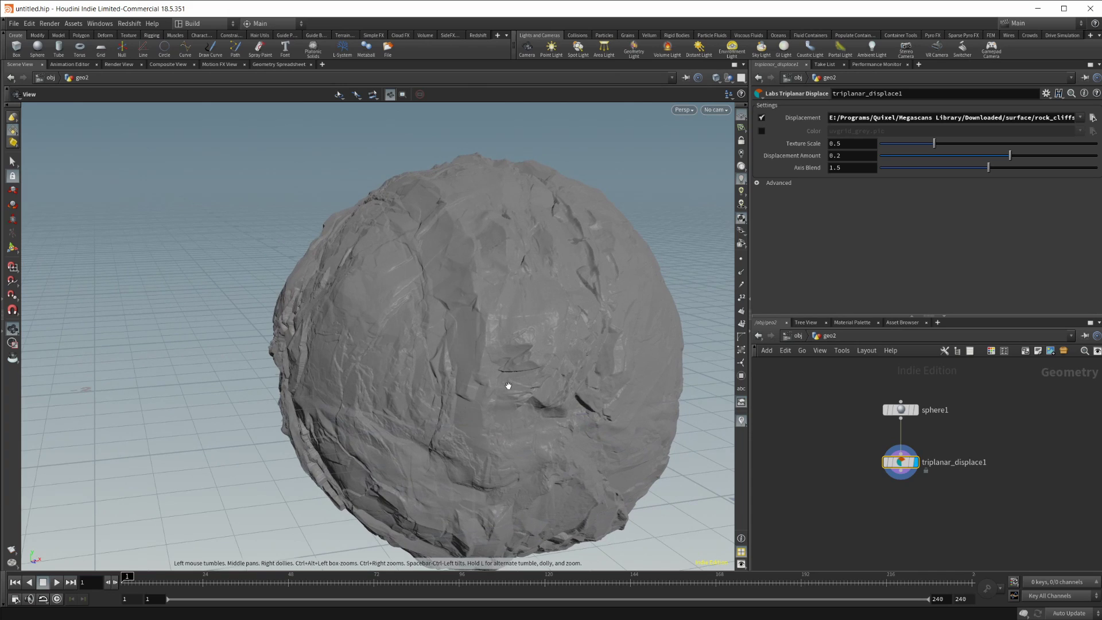
{"action": "middle_click_drag", "start_coordinate": [536, 381], "coordinate": [455, 339]}
{"action": "right_click_drag", "start_coordinate": [455, 339], "coordinate": [392, 380]}
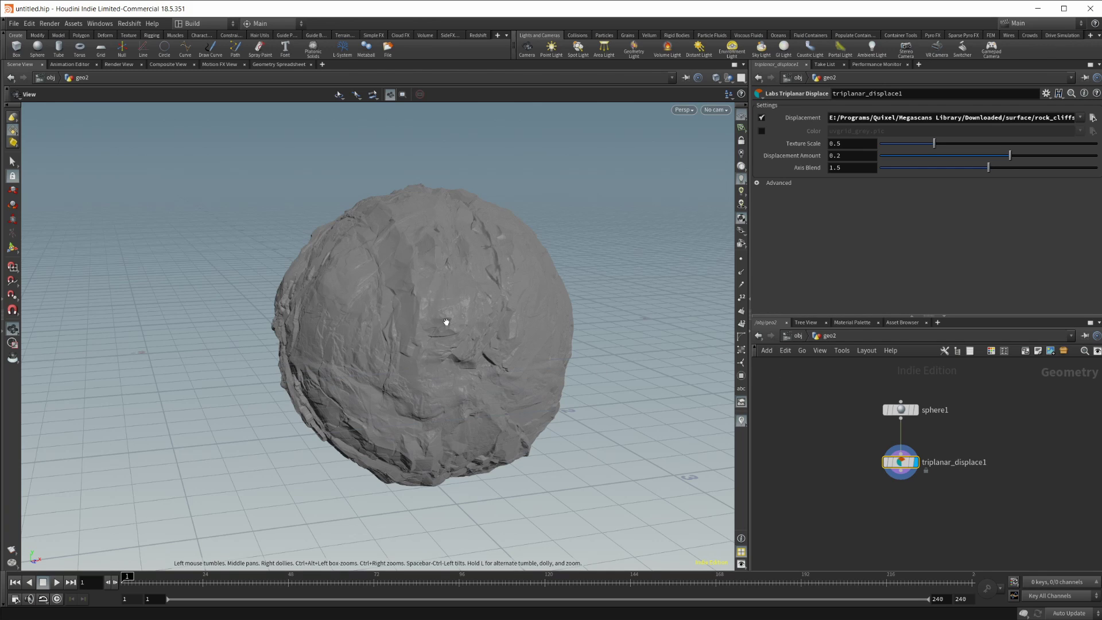
{"action": "key", "text": "Tab"}
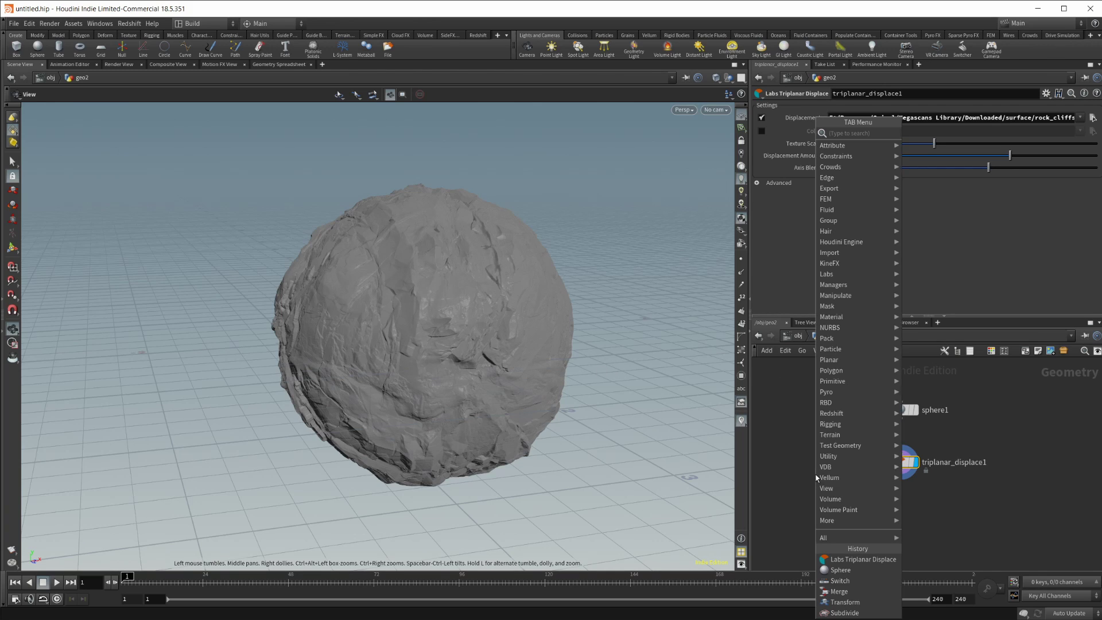
{"action": "mouse_move", "coordinate": [821, 468]}
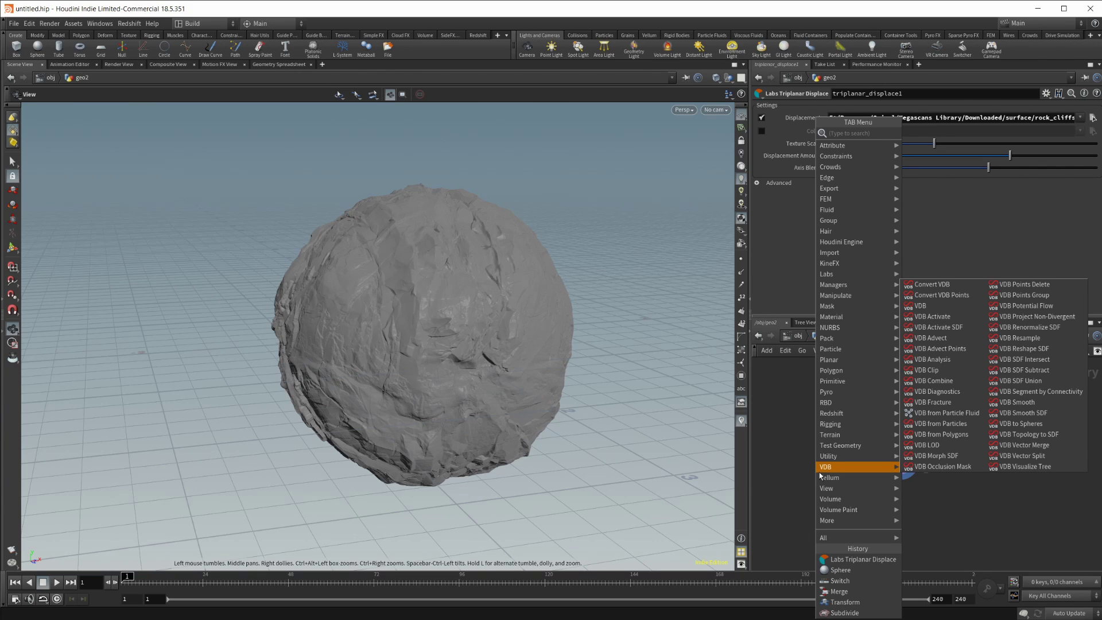
{"action": "type", "text": "vdb"}
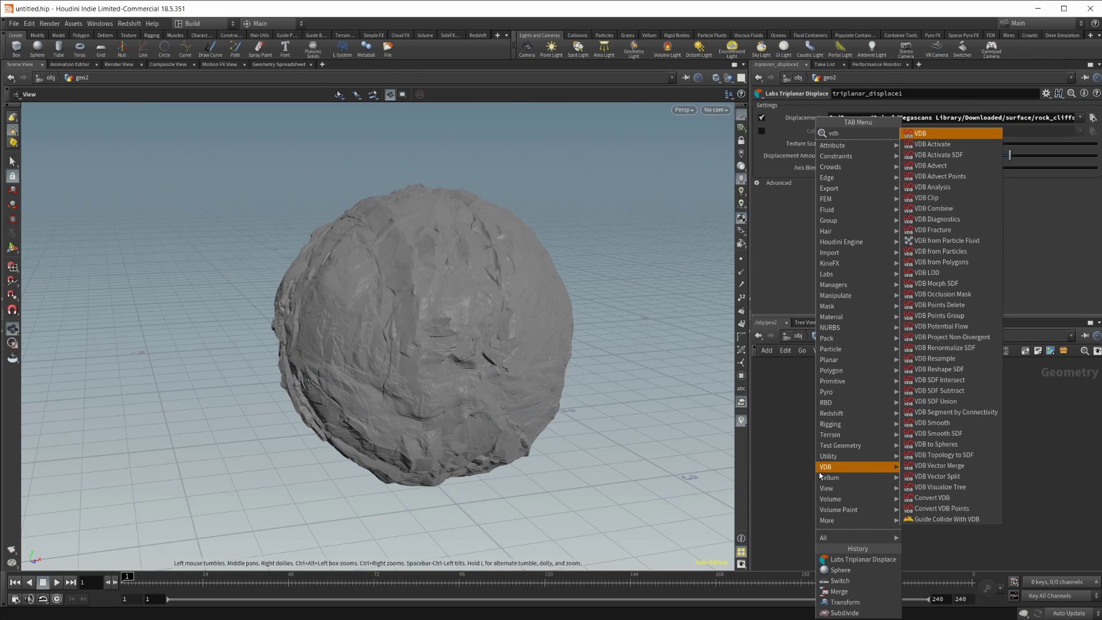
{"action": "type", "text": " fro"}
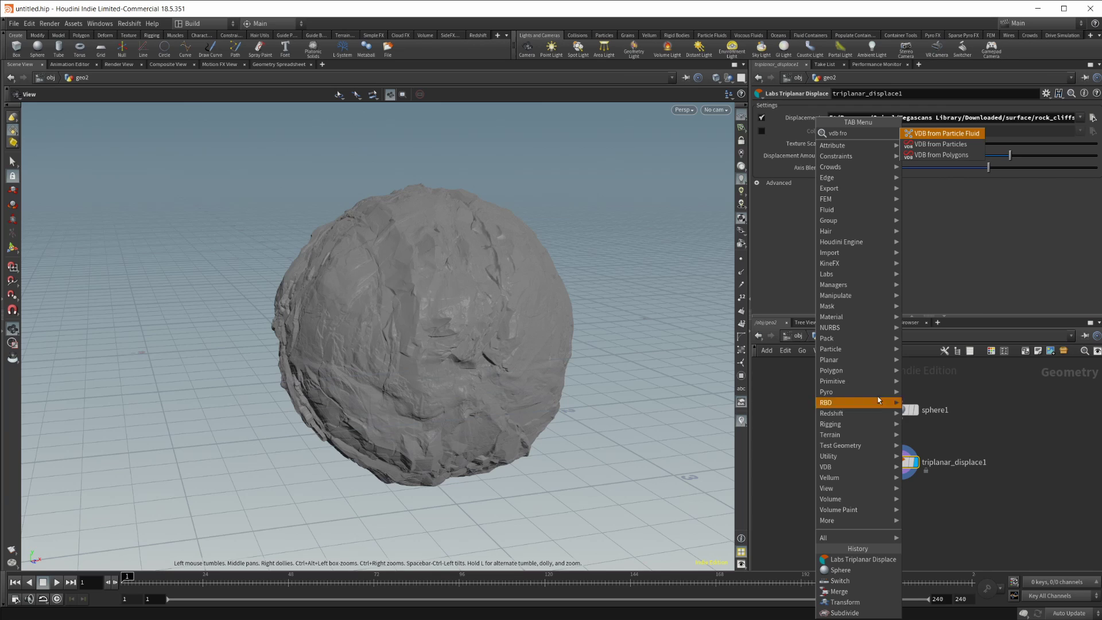
{"action": "key", "text": "Down"}
{"action": "key", "text": "Down"}
{"action": "key", "text": "Return"}
{"action": "left_click", "coordinate": [855, 464]}
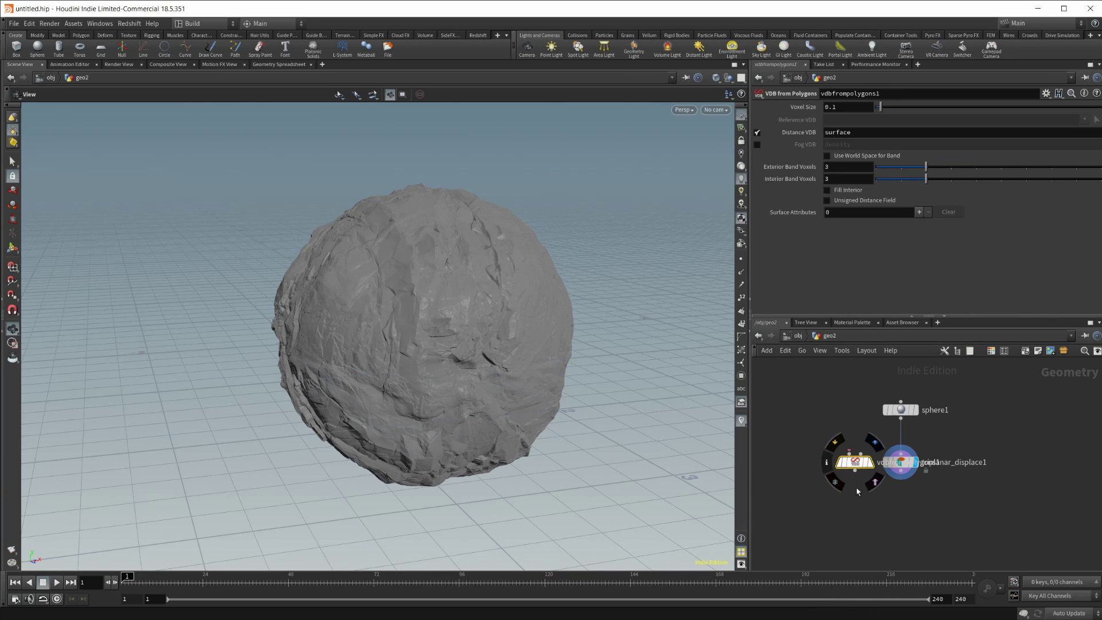
{"action": "key", "text": "Tab"}
{"action": "key", "text": "Escape"}
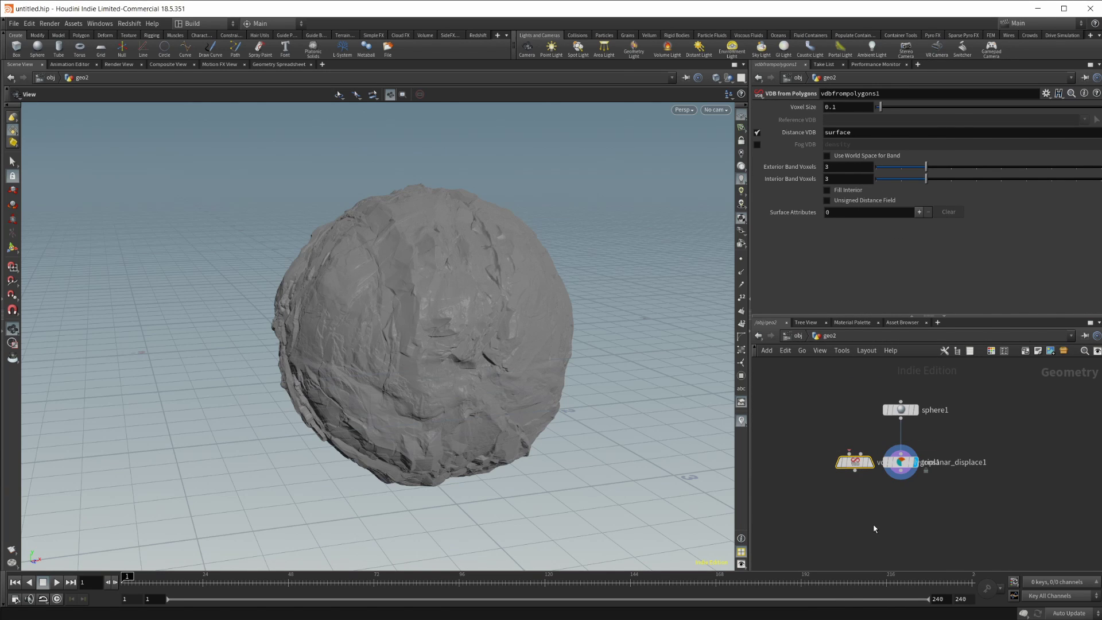
{"action": "key", "text": "Delete"}
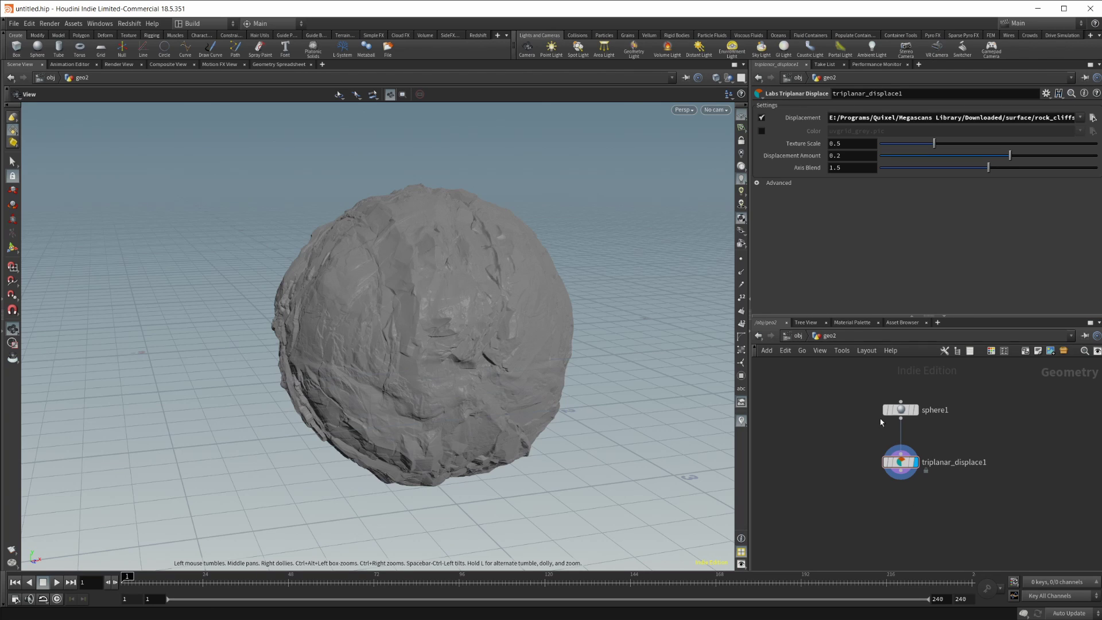
- Expand the advanced settings of the Triplanar Displace node
{"action": "middle_click_drag", "start_coordinate": [892, 517], "coordinate": [870, 508]}
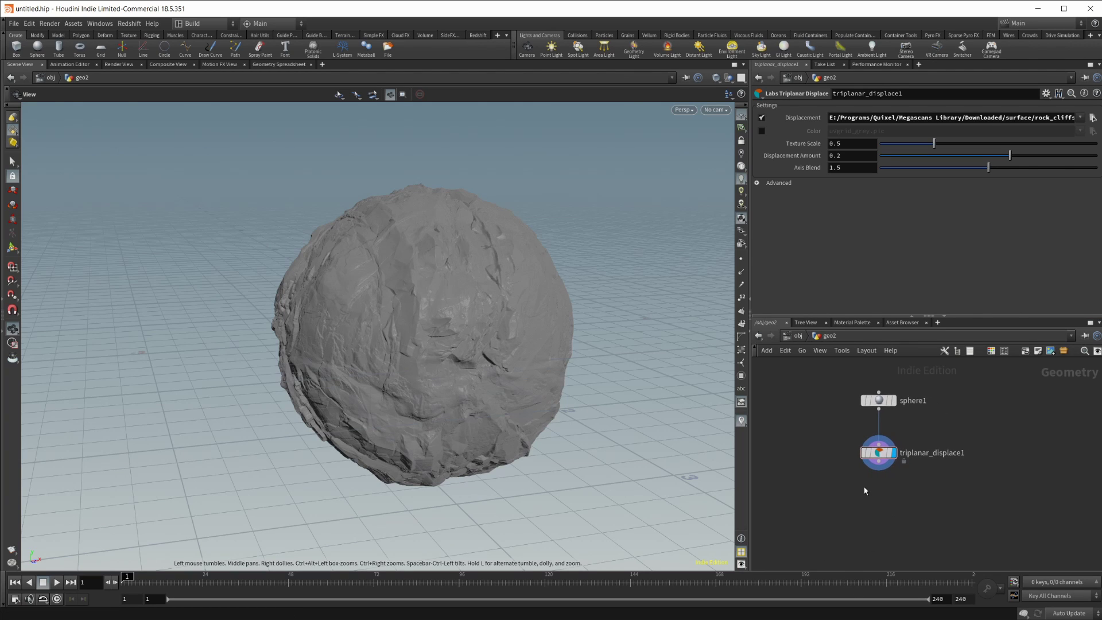
{"action": "left_click", "coordinate": [776, 182]}
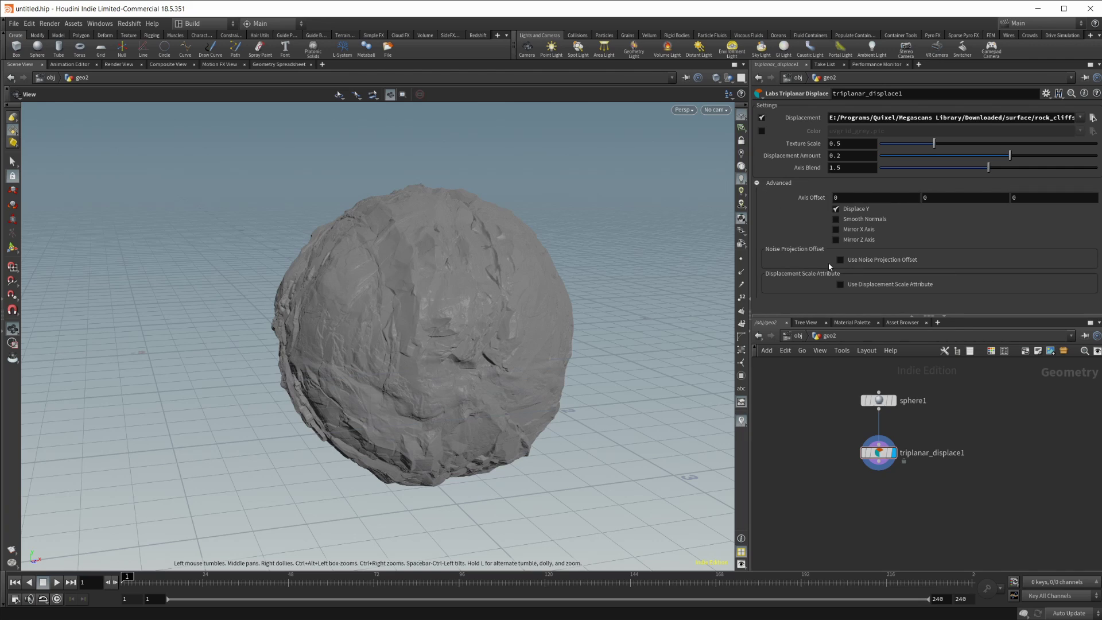
- Set the Triplanar Displace node's Texture Scale to 1 and check the rock detail on the sphere
{"action": "left_click", "coordinate": [855, 143]}
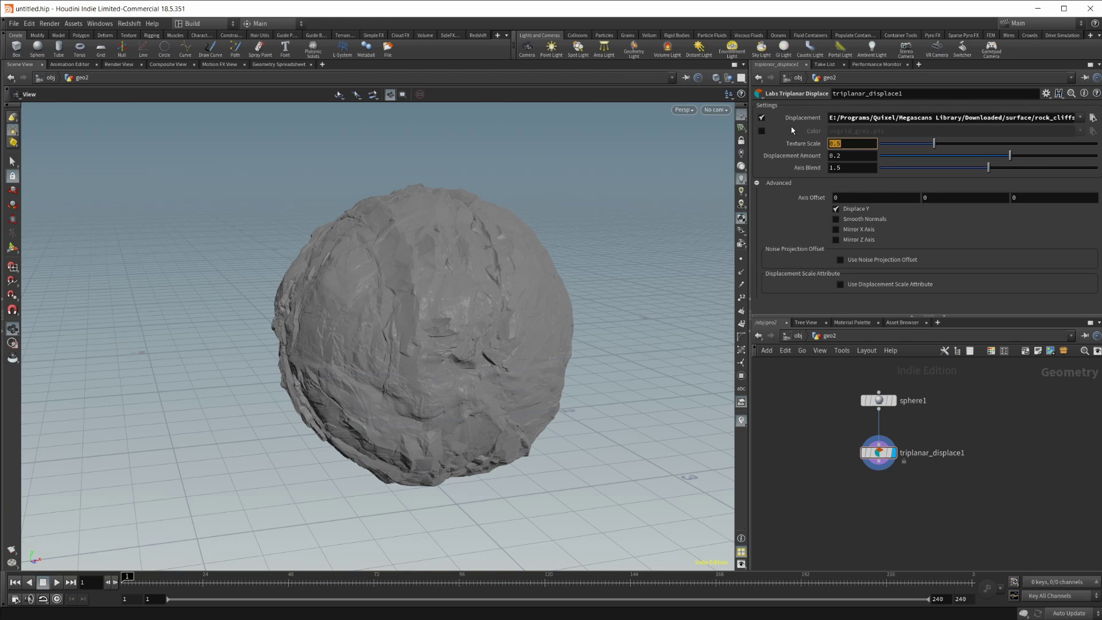
{"action": "type", "text": "1"}
{"action": "key", "text": "Return"}
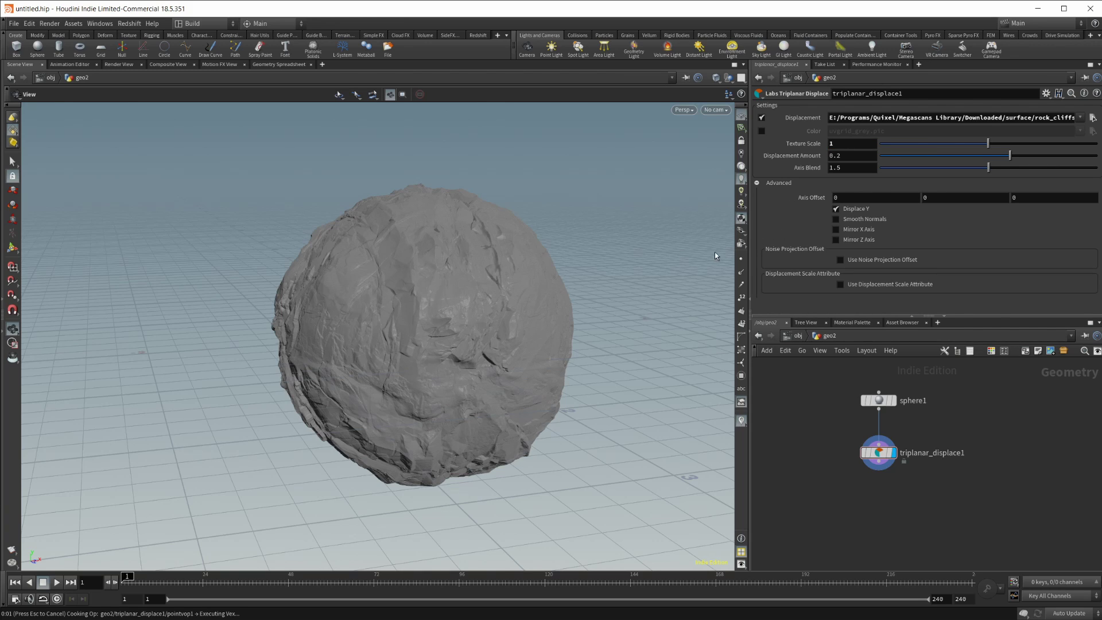
{"action": "mouse_move", "coordinate": [487, 300]}
{"action": "left_mouse_down"}
{"action": "mouse_move", "coordinate": [522, 312]}
{"action": "mouse_move", "coordinate": [494, 310]}
{"action": "left_mouse_up"}
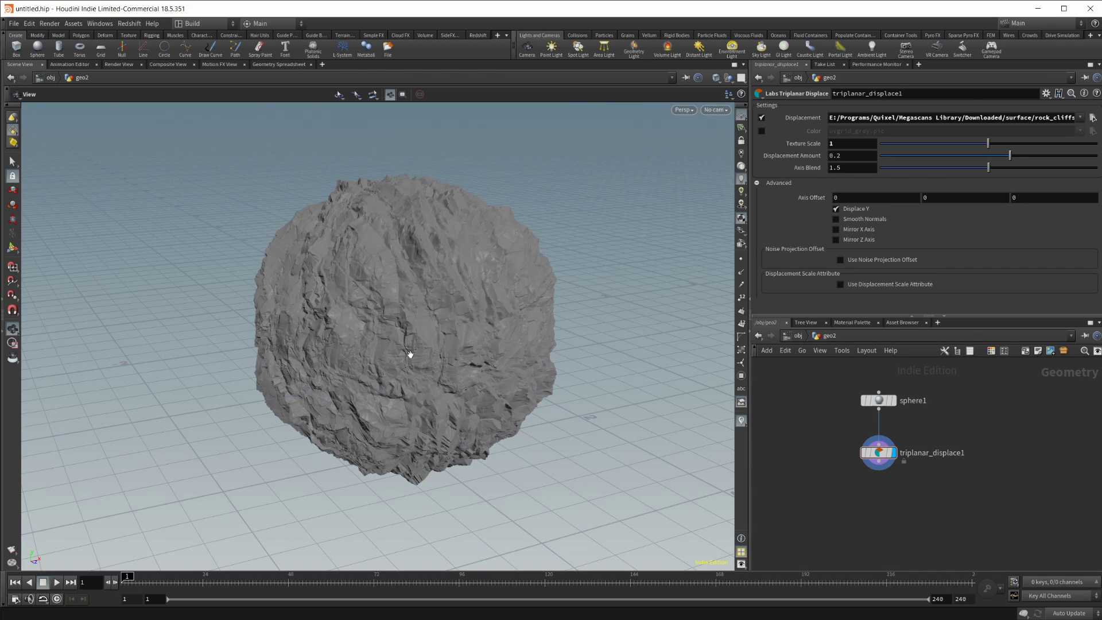
- Set the Texture Scale to 0.2 and check the larger rock features around the sphere
{"action": "left_click", "coordinate": [851, 143]}
{"action": "key", "text": "Return"}
{"action": "left_click_drag", "start_coordinate": [458, 337], "coordinate": [479, 315]}
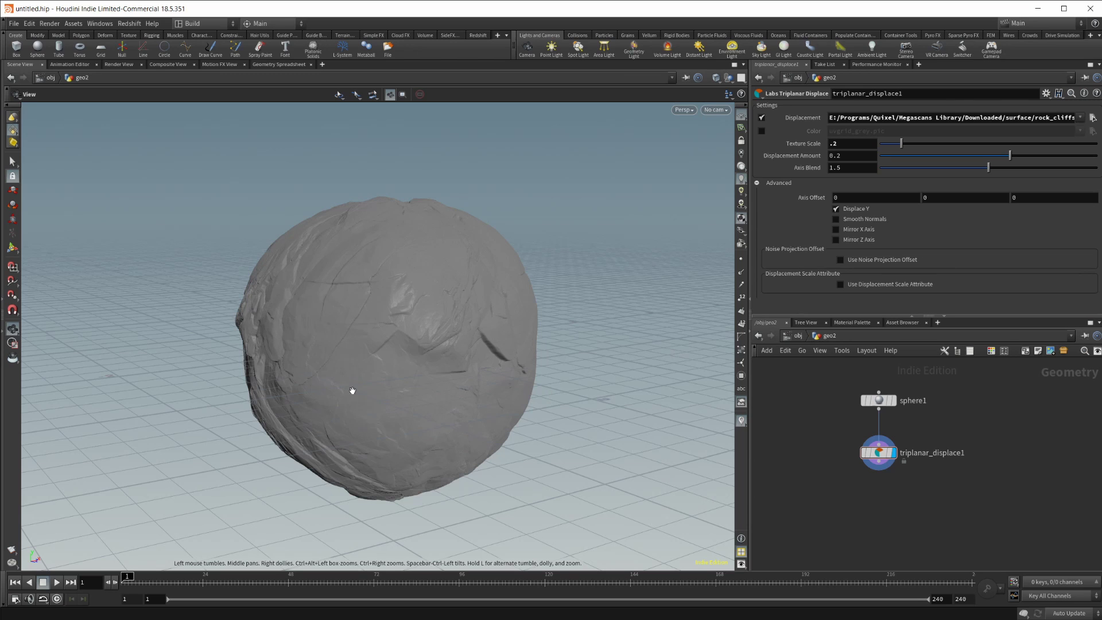
{"action": "left_click_drag", "start_coordinate": [352, 390], "coordinate": [309, 408]}
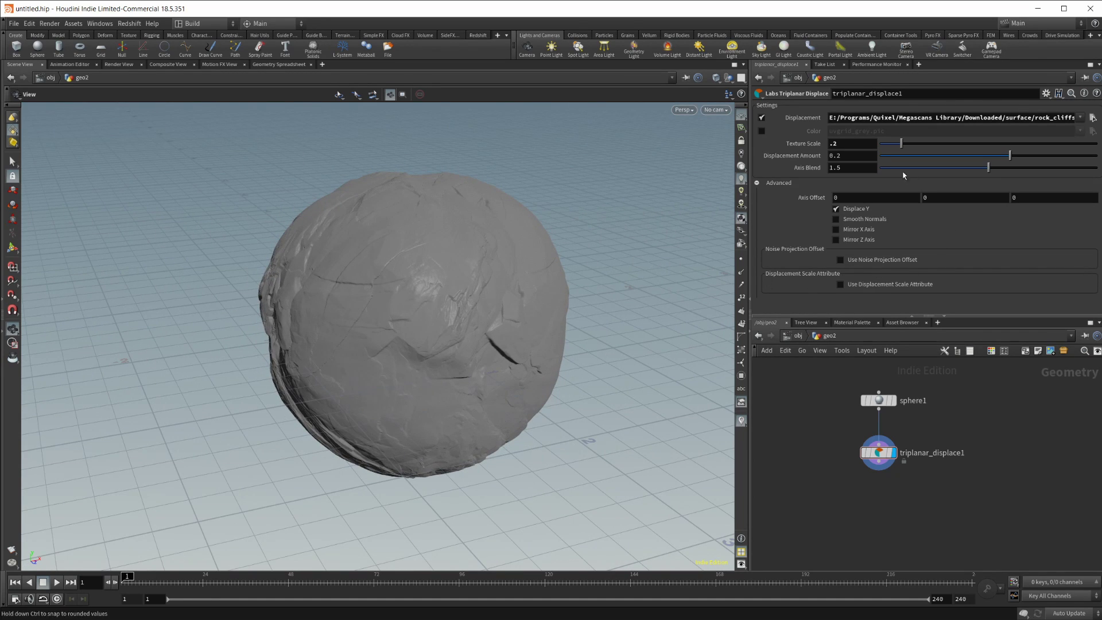
- Set the Displacement Amount to 0.5 and inspect how strongly the sphere is deformed
{"action": "double_click", "coordinate": [831, 155]}
{"action": "type", "text": "."}
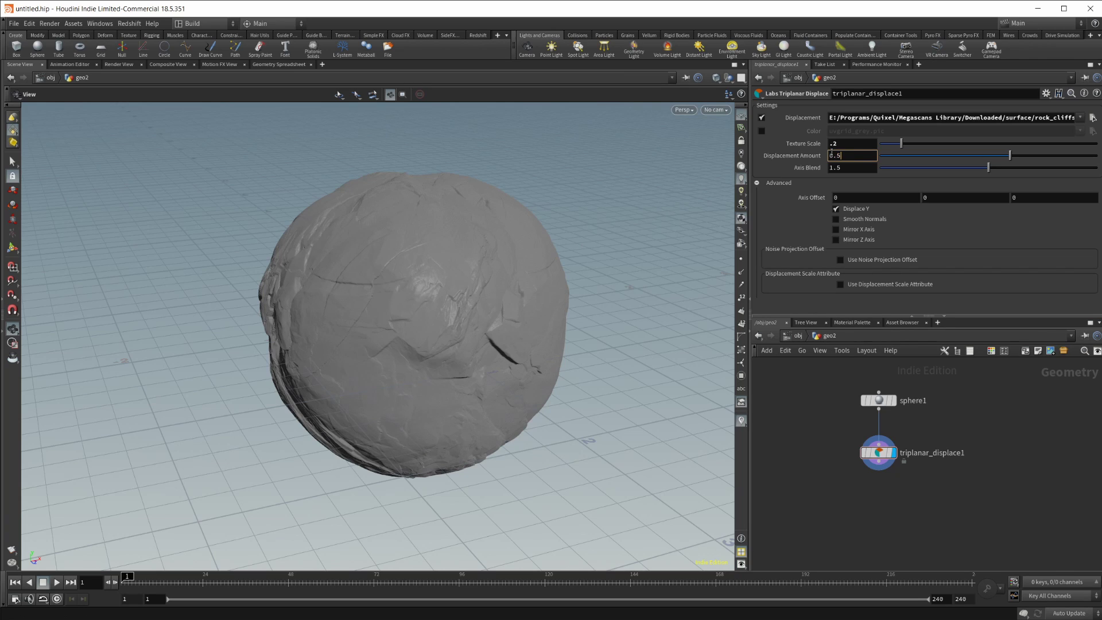
{"action": "key", "text": "Return"}
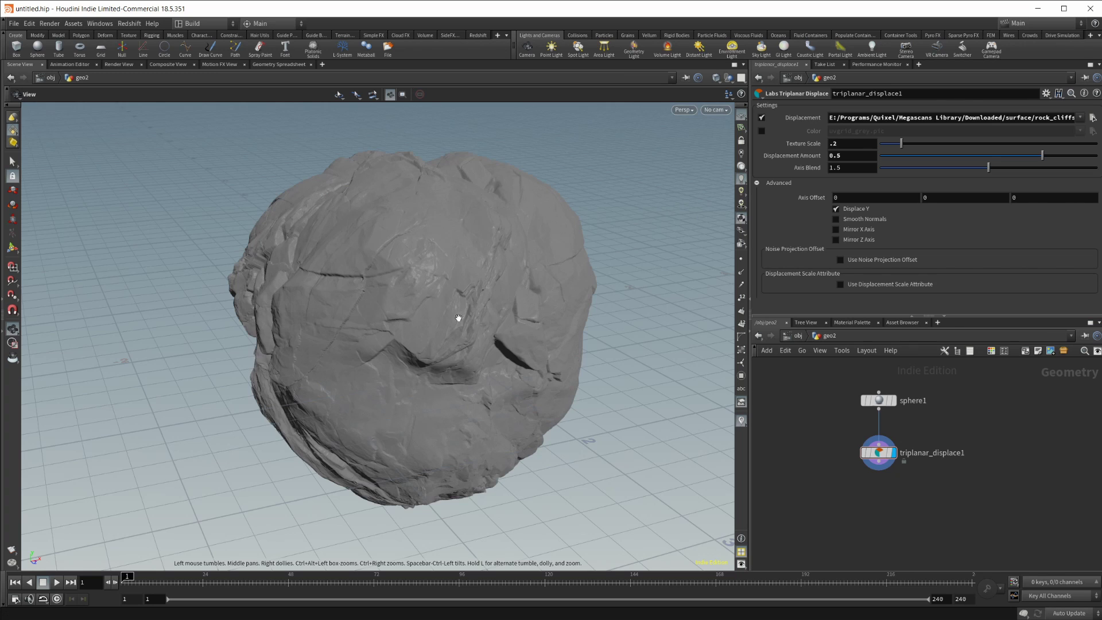
{"action": "left_click_drag", "start_coordinate": [400, 374], "coordinate": [459, 358]}
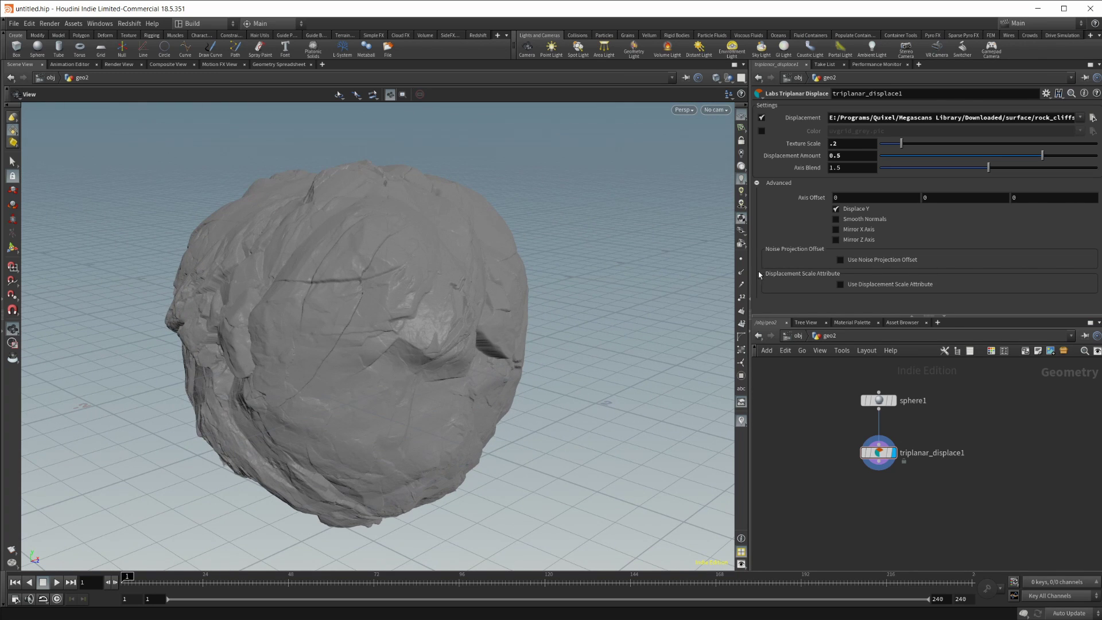
- Restore the Texture Scale to 0.5 and the Displacement Amount to 0.2, and inspect the rock surface from several sides
{"action": "left_click_drag", "start_coordinate": [517, 292], "coordinate": [401, 327]}
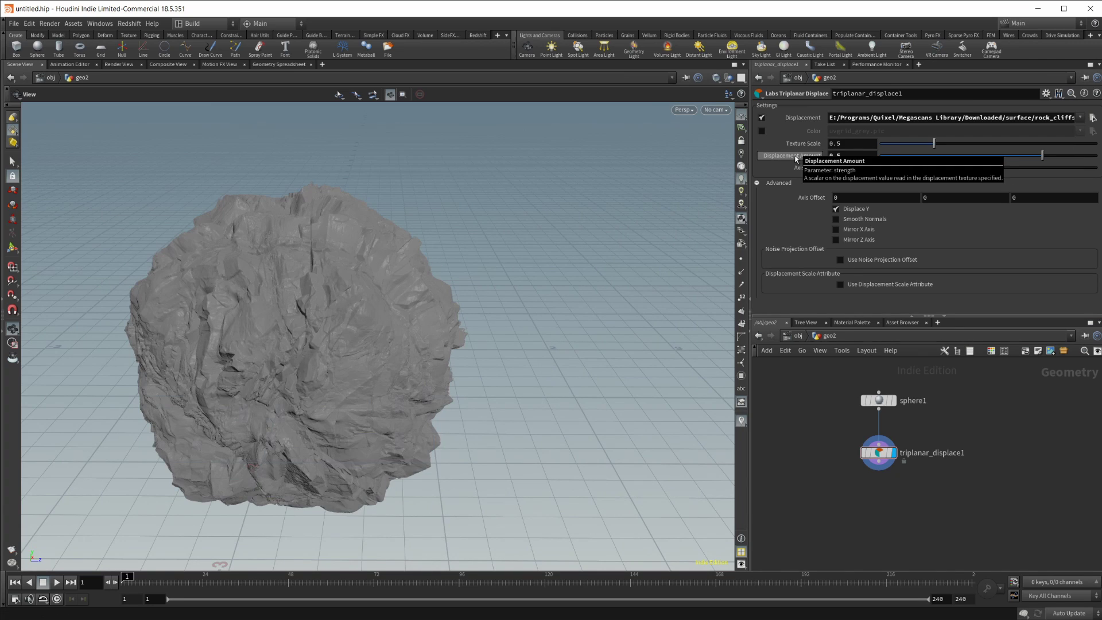
{"action": "key", "text": "ctrl+z"}
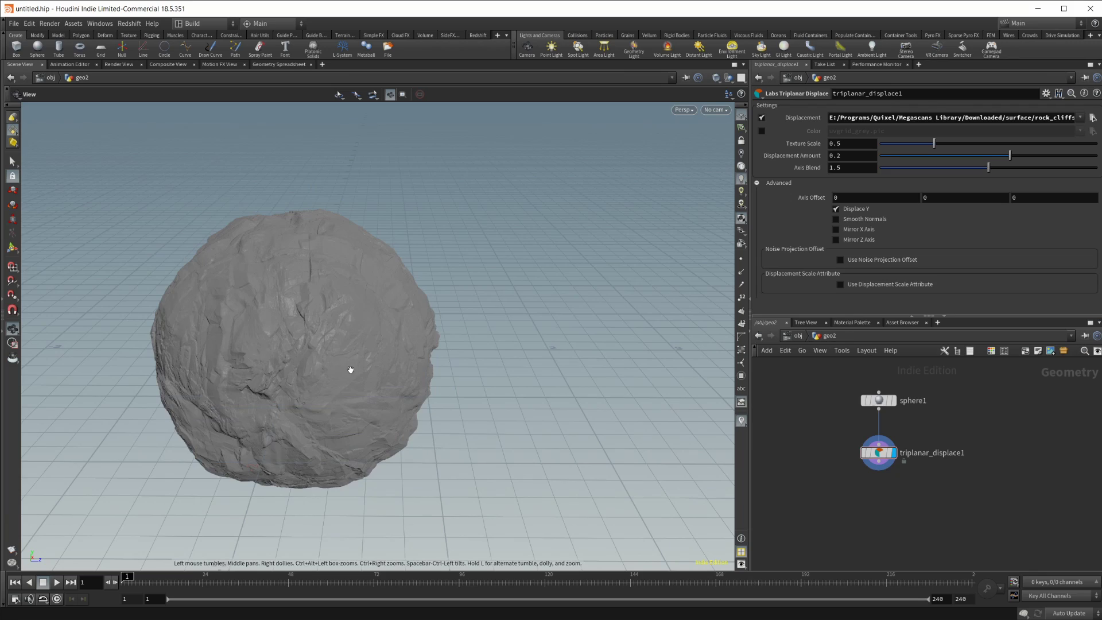
{"action": "left_click_drag", "start_coordinate": [365, 364], "coordinate": [433, 248]}
{"action": "left_click_drag", "start_coordinate": [411, 285], "coordinate": [209, 291]}
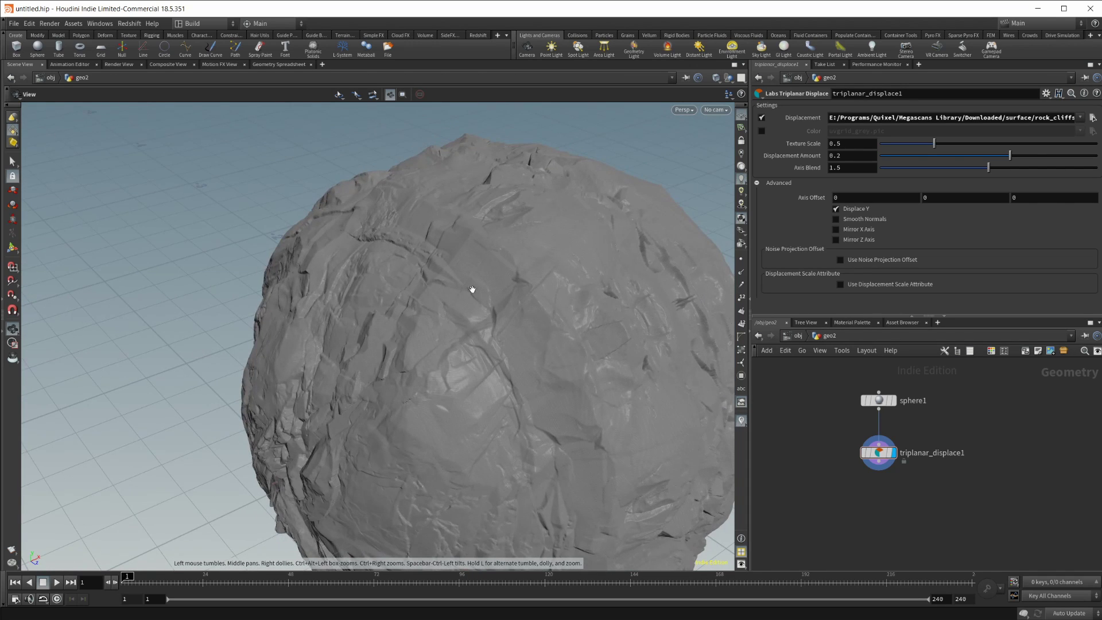
{"action": "left_click_drag", "start_coordinate": [474, 290], "coordinate": [561, 474]}
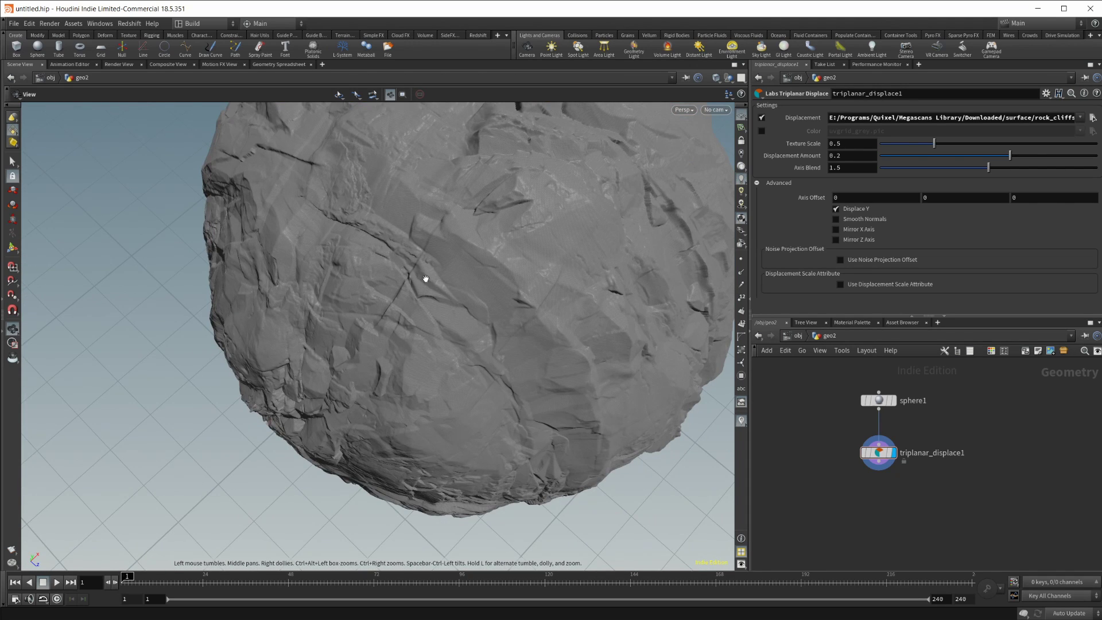
{"action": "left_click_drag", "start_coordinate": [598, 423], "coordinate": [477, 229]}
- Set the Axis Blend to 0 and inspect how the projections overlap across the sphere
{"action": "left_click_drag", "start_coordinate": [863, 168], "coordinate": [803, 179]}
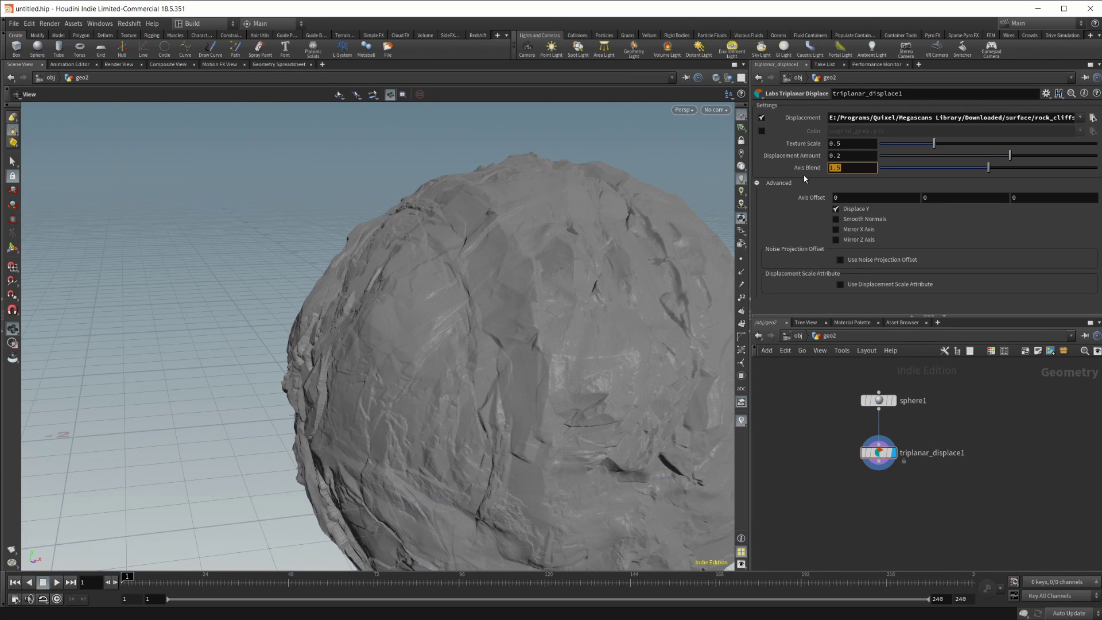
{"action": "type", "text": "0"}
{"action": "key", "text": "Return"}
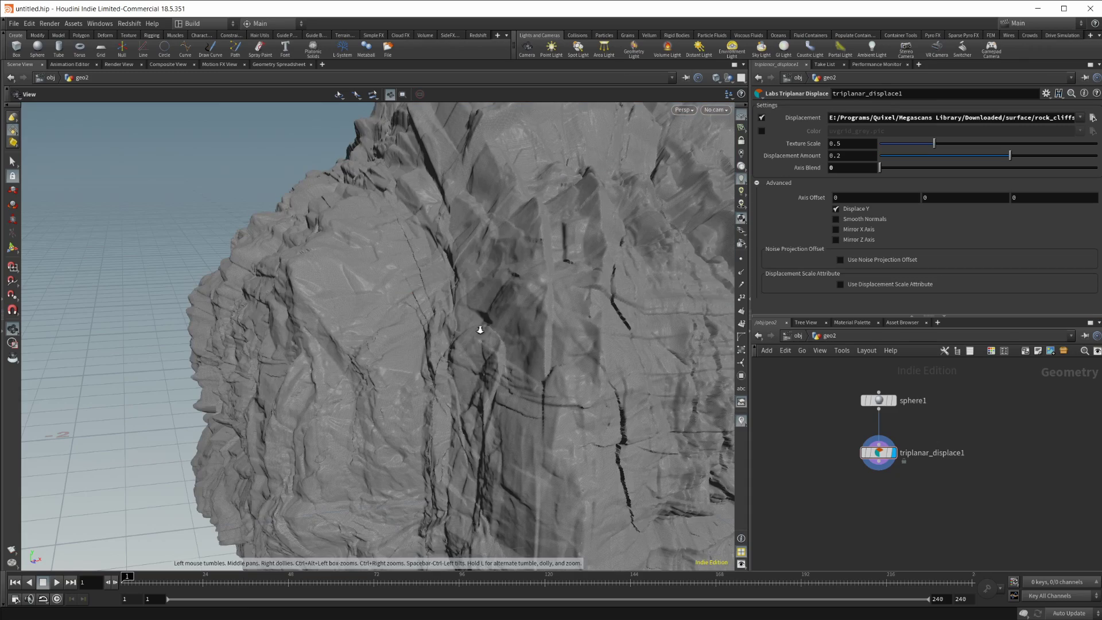
{"action": "scroll", "coordinate": [480, 328], "scroll_direction": "down", "scroll_amount": 5}
{"action": "left_click_drag", "start_coordinate": [394, 351], "coordinate": [551, 406]}
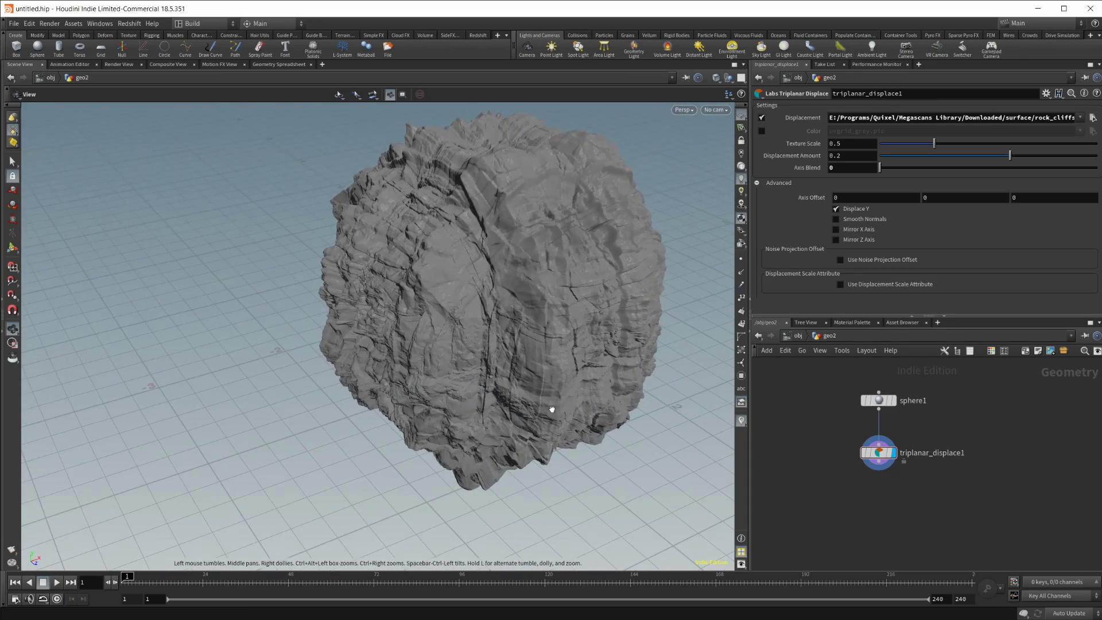
{"action": "left_click_drag", "start_coordinate": [492, 315], "coordinate": [523, 403]}
{"action": "left_click_drag", "start_coordinate": [285, 327], "coordinate": [410, 349]}
{"action": "left_click_drag", "start_coordinate": [427, 413], "coordinate": [328, 386]}
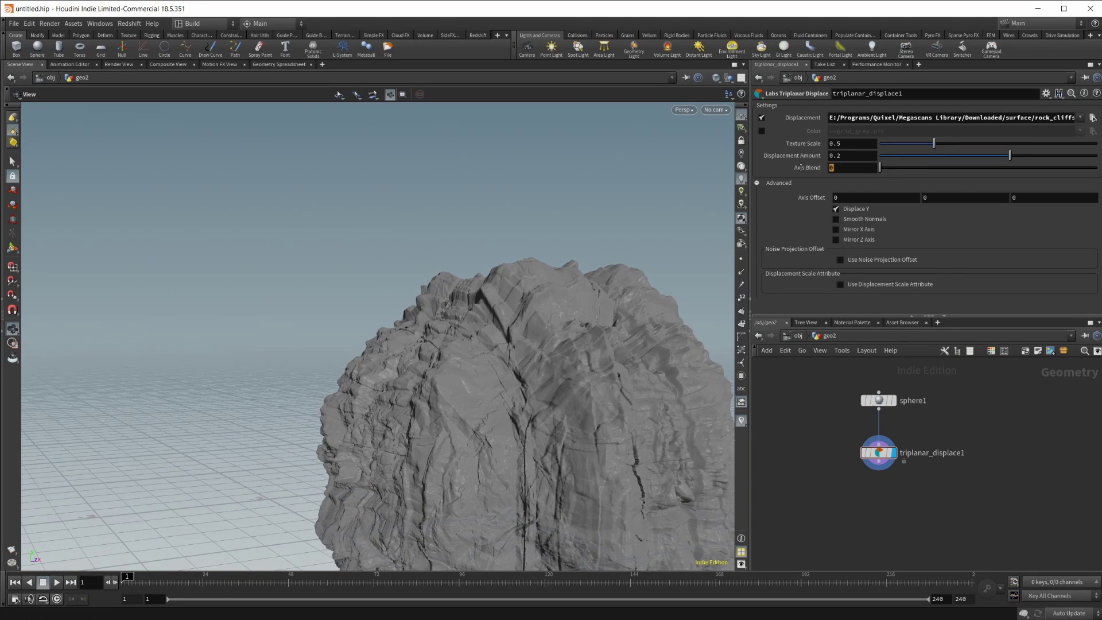
- Set the Axis Blend to 10 and inspect the transitions between the projection axes around the sphere
{"action": "type", "text": "10"}
{"action": "key", "text": "Return"}
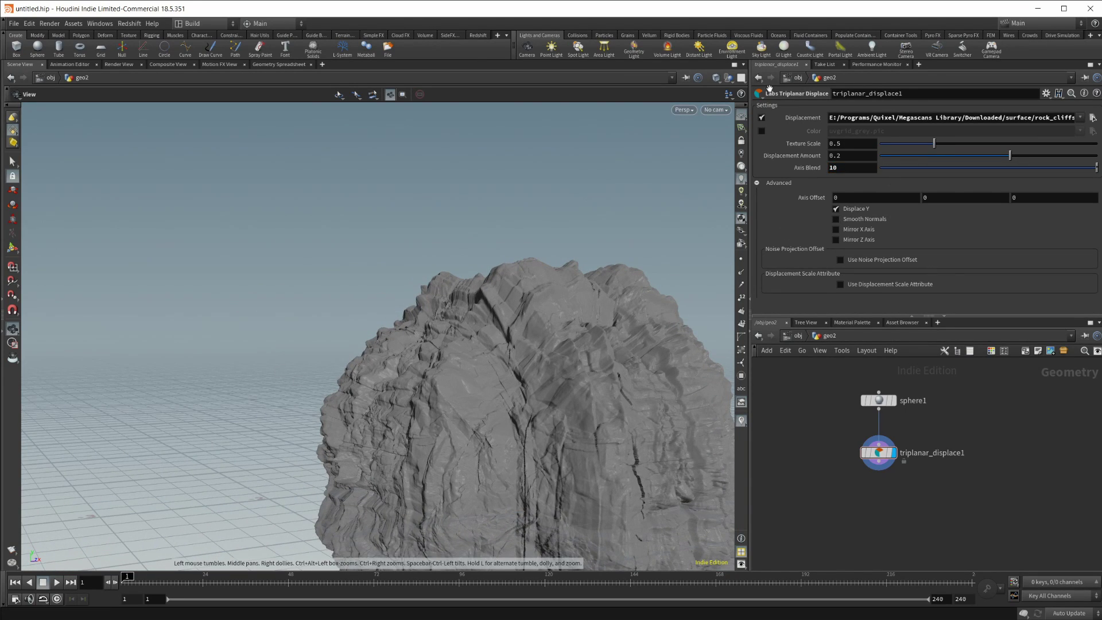
{"action": "left_click_drag", "start_coordinate": [546, 436], "coordinate": [479, 372]}
{"action": "left_click_drag", "start_coordinate": [408, 363], "coordinate": [442, 344]}
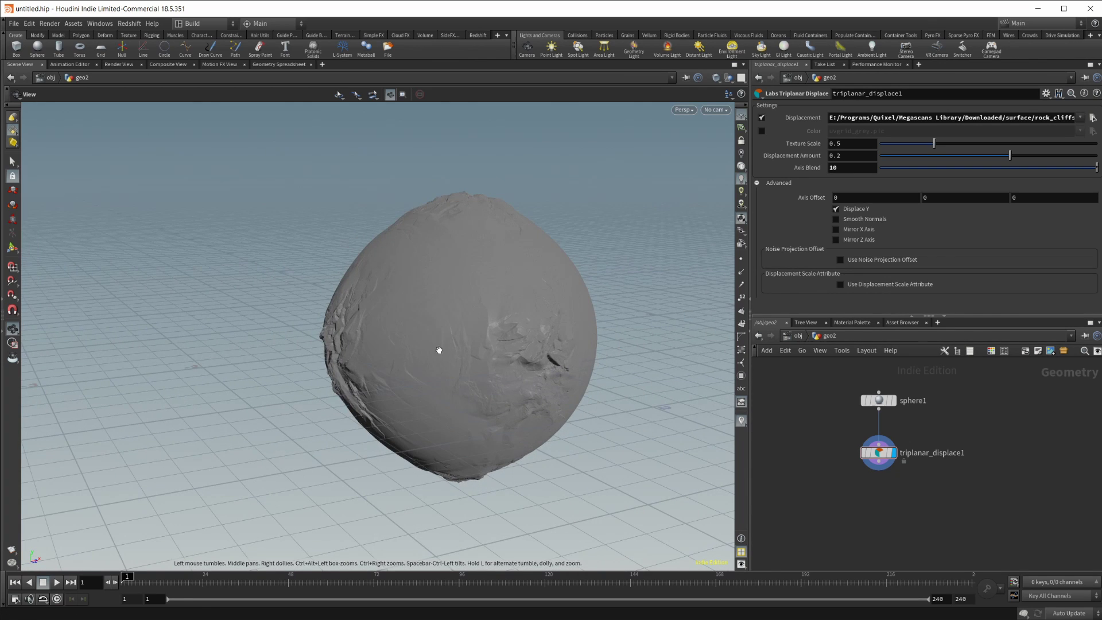
{"action": "left_click_drag", "start_coordinate": [600, 404], "coordinate": [543, 396]}
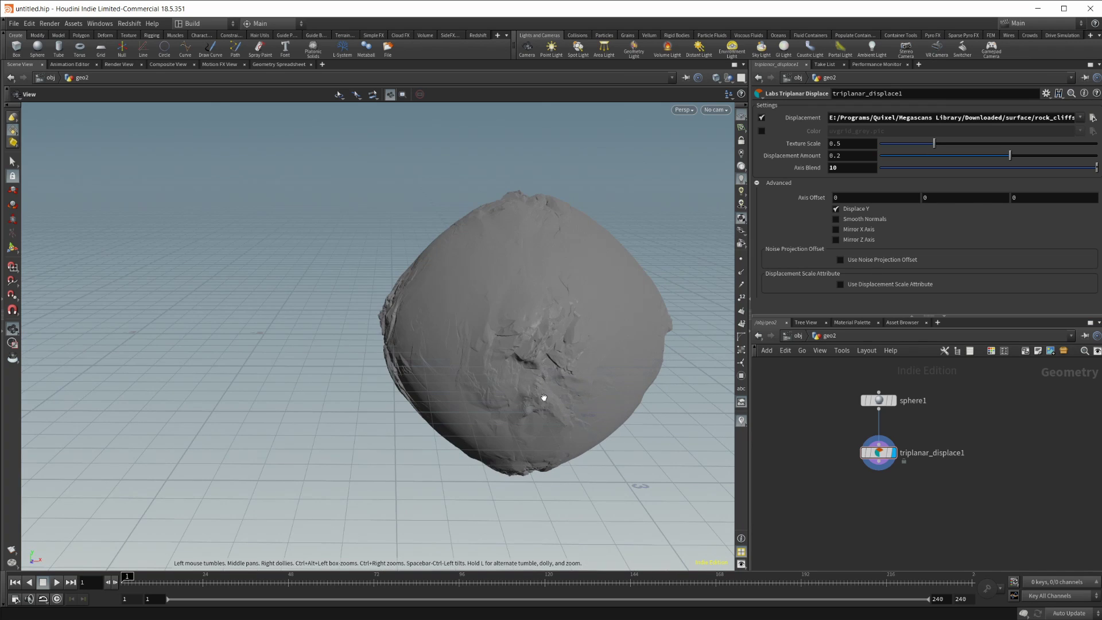
{"action": "middle_click_drag", "start_coordinate": [527, 391], "coordinate": [442, 384]}
{"action": "right_click_drag", "start_coordinate": [443, 384], "coordinate": [559, 322]}
{"action": "left_click_drag", "start_coordinate": [489, 397], "coordinate": [509, 372]}
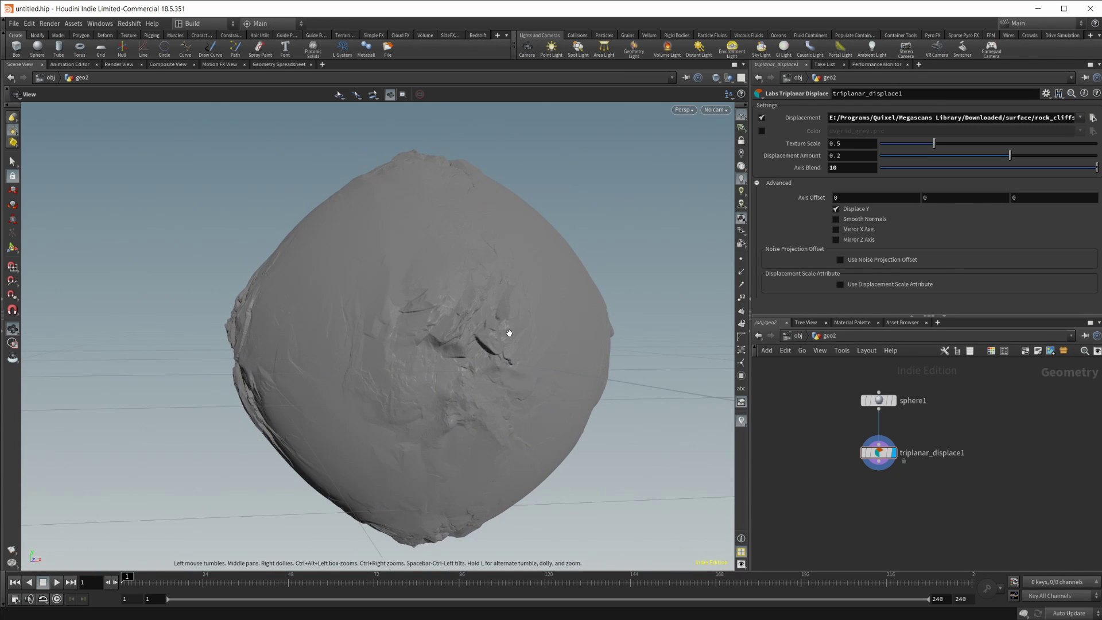
- Set the Axis Blend to 2 and check the blended rock surface
{"action": "left_click_drag", "start_coordinate": [845, 168], "coordinate": [777, 178]}
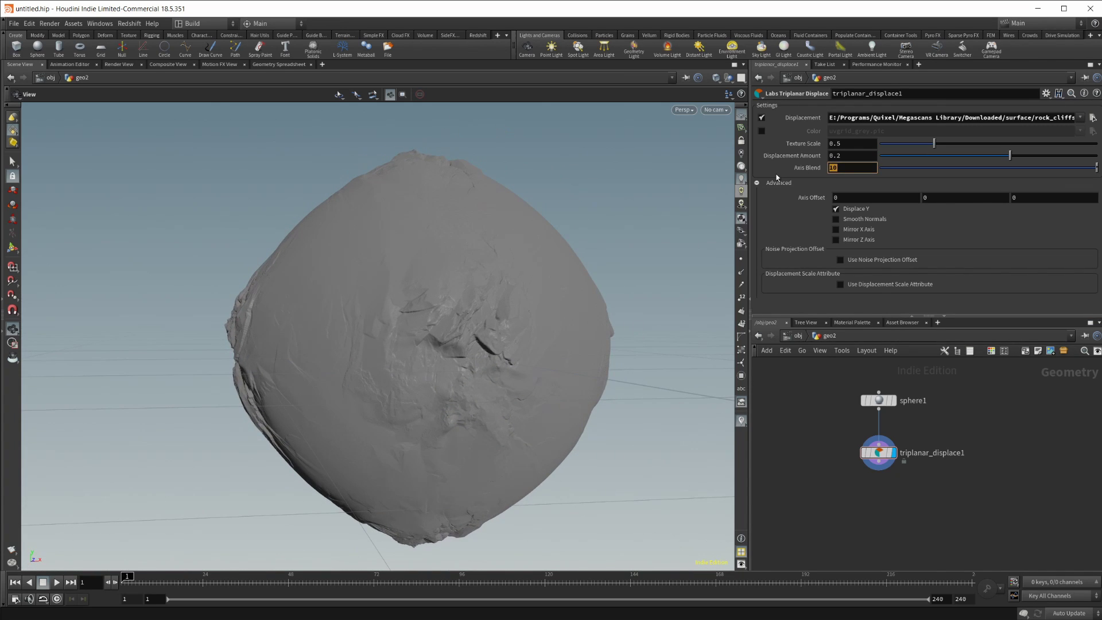
{"action": "type", "text": "2"}
{"action": "key", "text": "Return"}
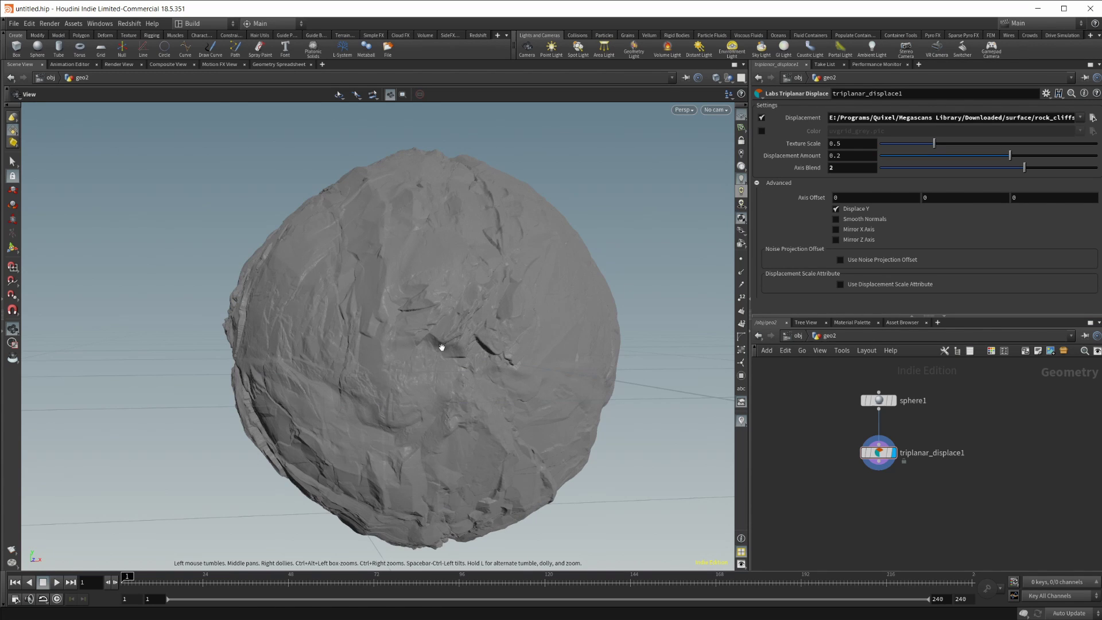
{"action": "left_click_drag", "start_coordinate": [362, 370], "coordinate": [359, 388]}
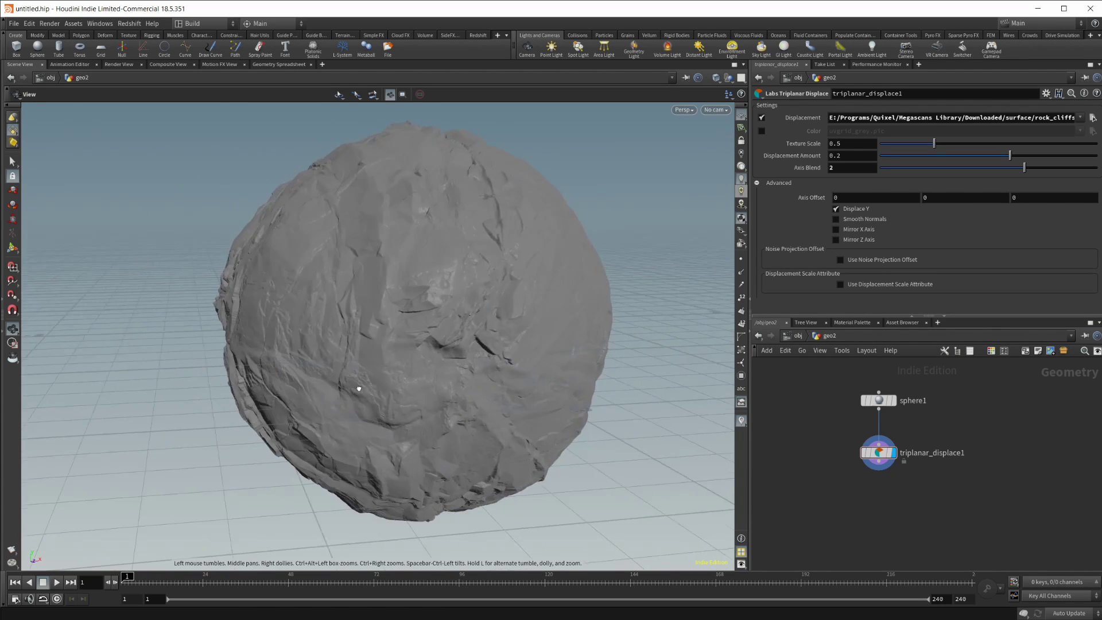
- Set the Axis Blend to 3 and check the displaced sphere from another side
{"action": "left_click", "coordinate": [853, 170]}
{"action": "key", "text": "BackSpace"}
{"action": "type", "text": "3"}
{"action": "key", "text": "Return"}
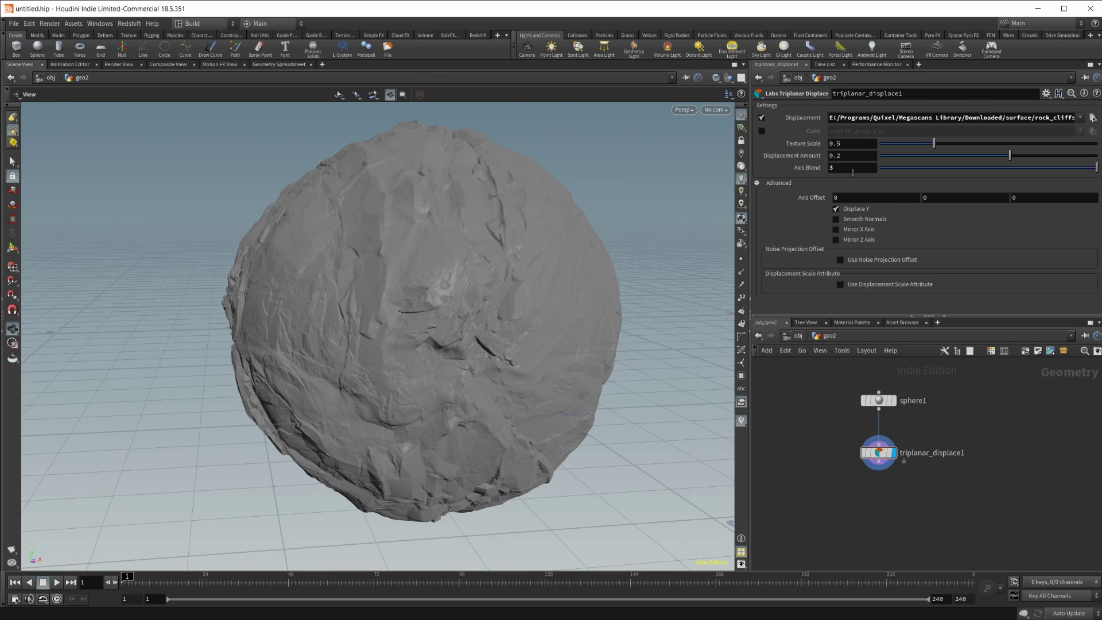
{"action": "left_click_drag", "start_coordinate": [460, 332], "coordinate": [419, 357]}
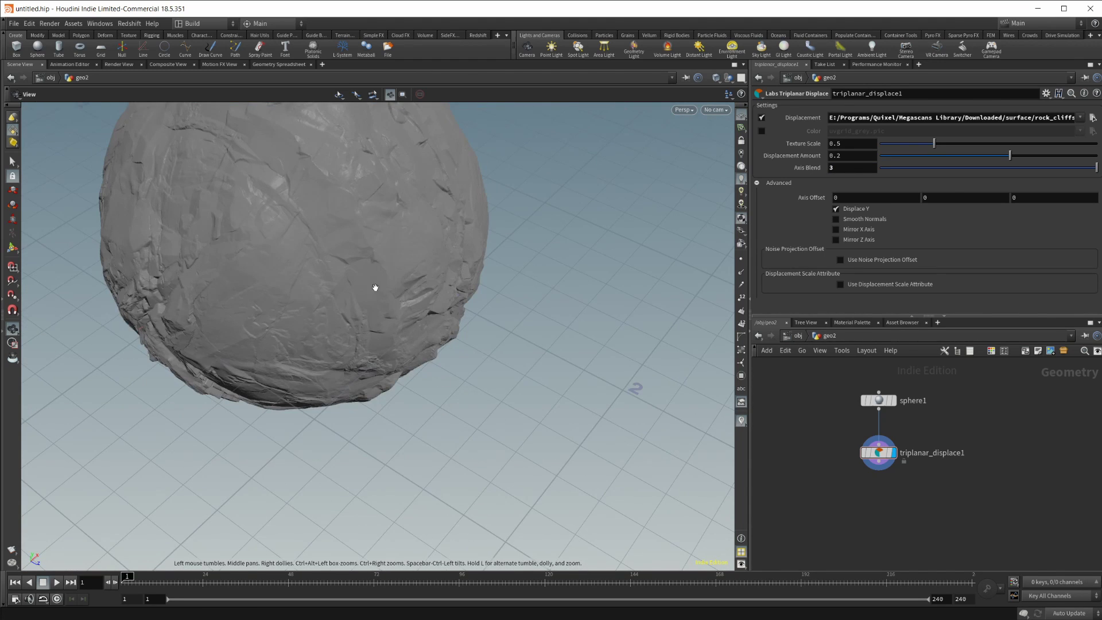
- Try offsetting the displacement projection with Axis Offset values of 1
{"action": "left_click_drag", "start_coordinate": [375, 288], "coordinate": [423, 229]}
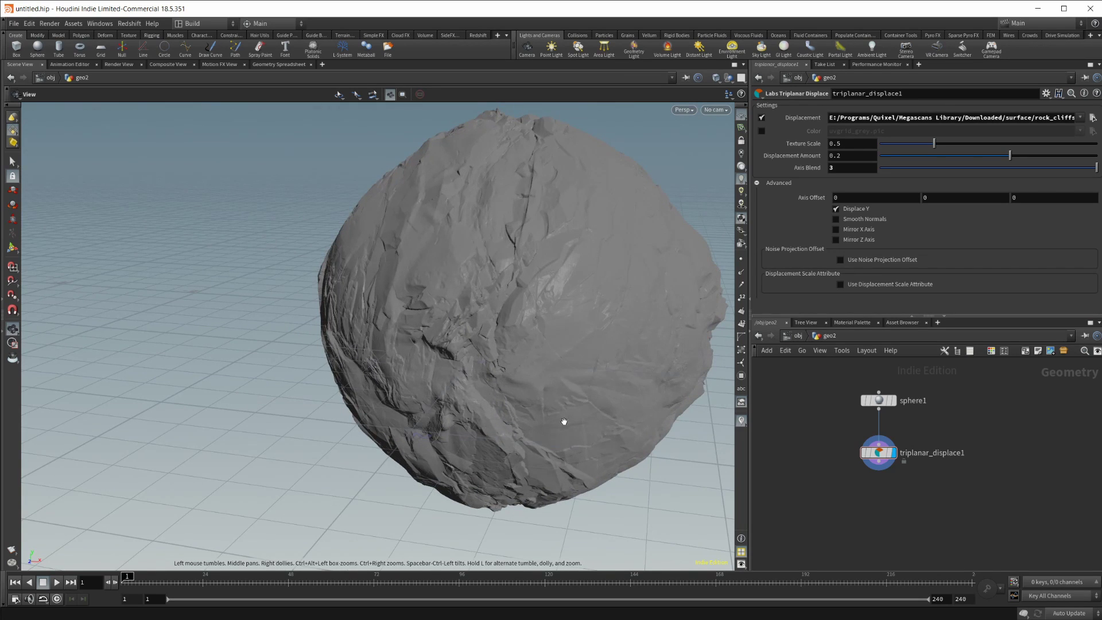
{"action": "left_click_drag", "start_coordinate": [492, 441], "coordinate": [509, 337]}
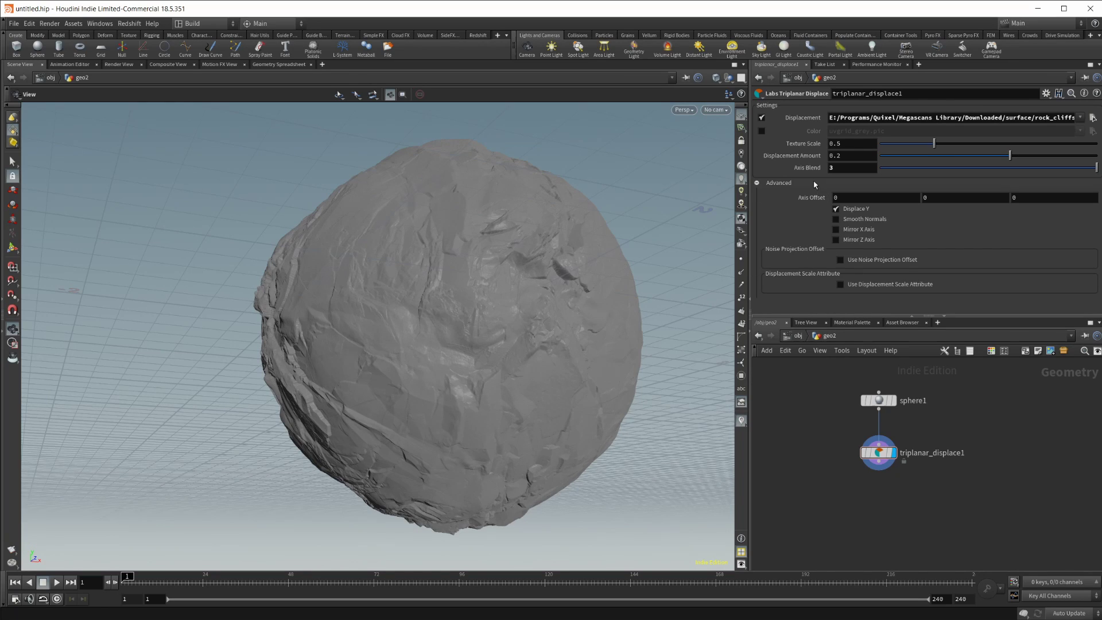
{"action": "left_click", "coordinate": [859, 196]}
{"action": "type", "text": "1"}
{"action": "key", "text": "Return"}
{"action": "left_click", "coordinate": [968, 196]}
{"action": "type", "text": "1"}
{"action": "key", "text": "Return"}
{"action": "left_click", "coordinate": [1019, 197]}
{"action": "type", "text": "10"}
{"action": "key", "text": "Return"}
- Reset the Axis Offset to 0 on all three axes
{"action": "left_click_drag", "start_coordinate": [939, 198], "coordinate": [895, 189]}
{"action": "left_click", "coordinate": [881, 197]}
{"action": "type", "text": "0"}
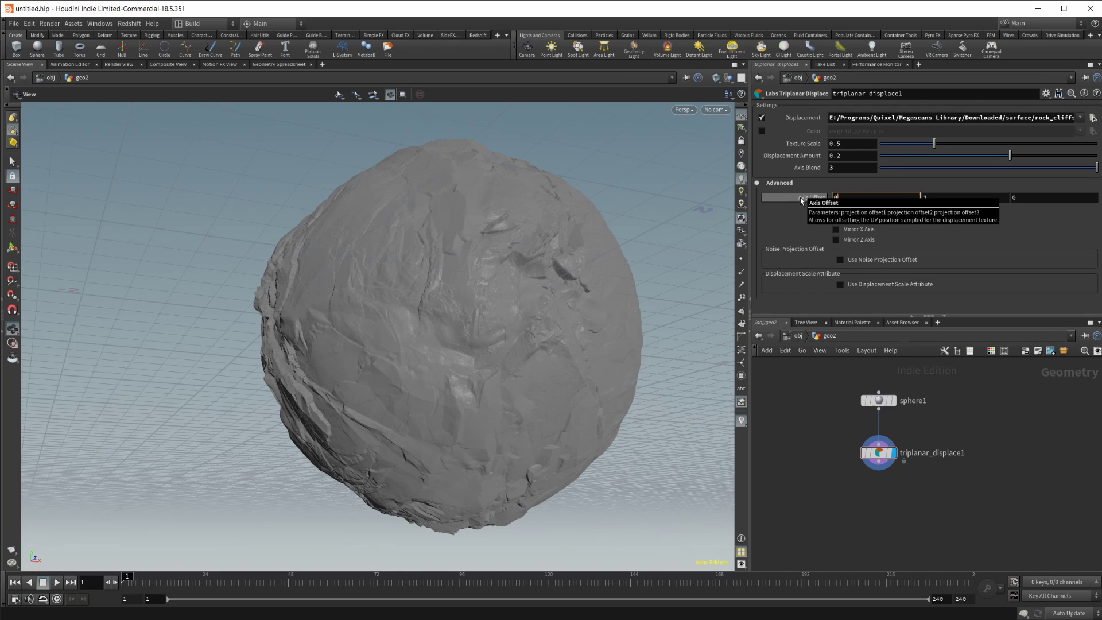
{"action": "left_click_drag", "start_coordinate": [934, 195], "coordinate": [901, 202]}
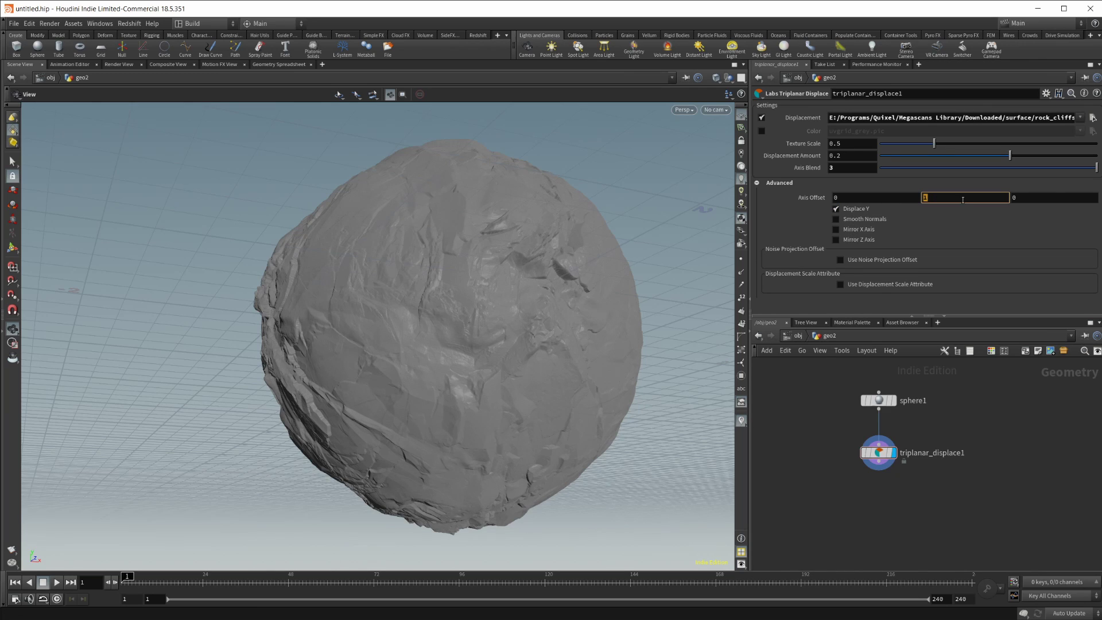
{"action": "key", "text": "Return"}
{"action": "key", "text": "ctrl+z"}
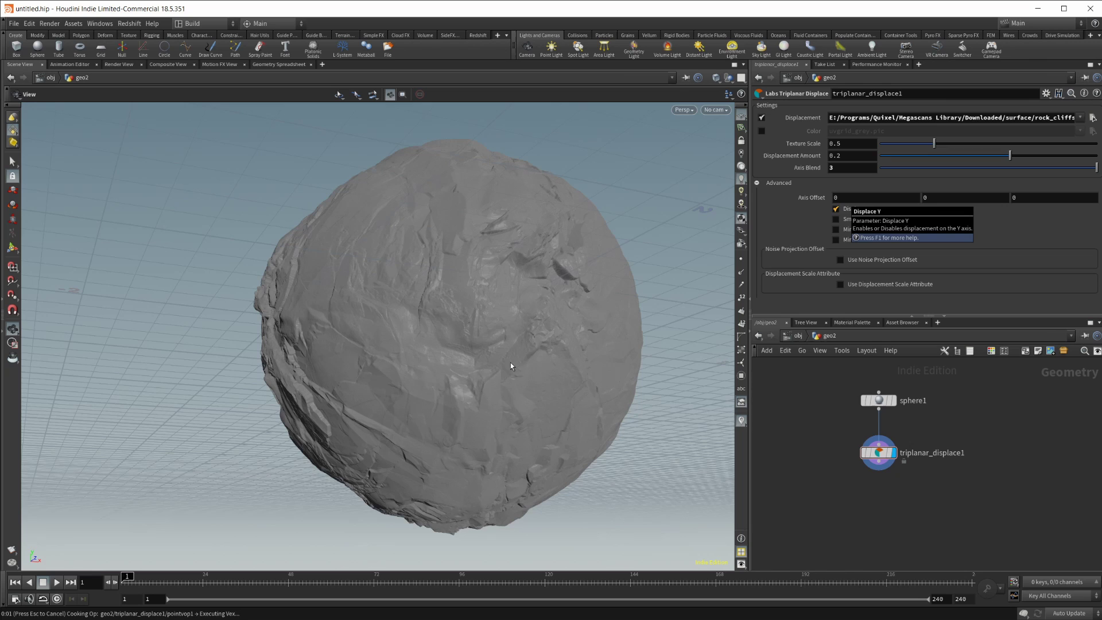
- Disable Displace Y and inspect the sphere's top and sides without vertical displacement
{"action": "left_click_drag", "start_coordinate": [502, 387], "coordinate": [450, 305]}
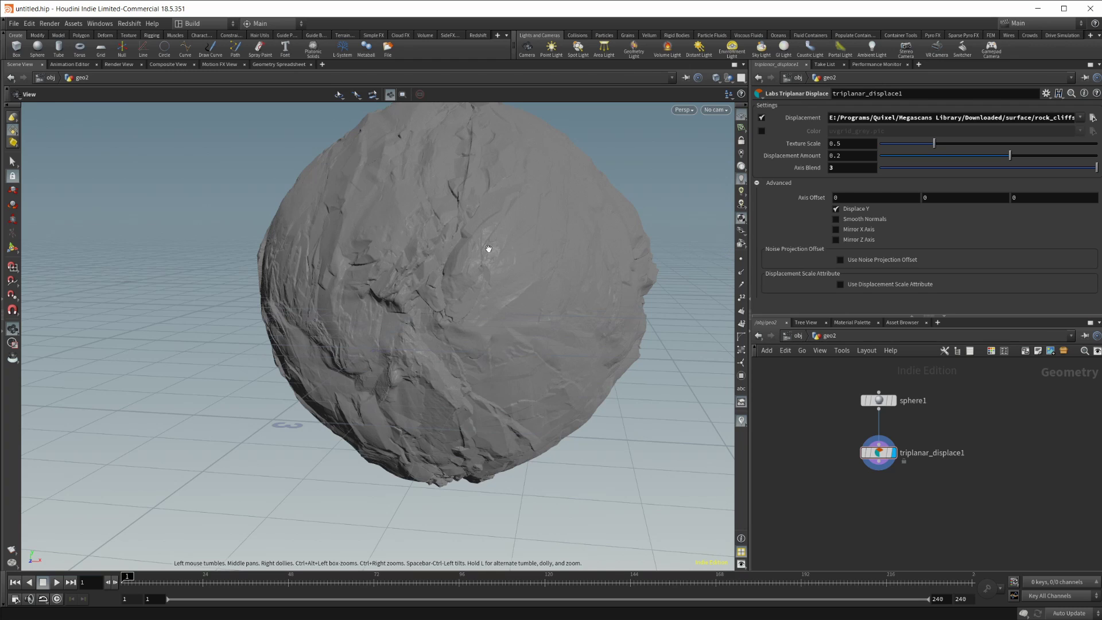
{"action": "left_click_drag", "start_coordinate": [491, 246], "coordinate": [497, 276]}
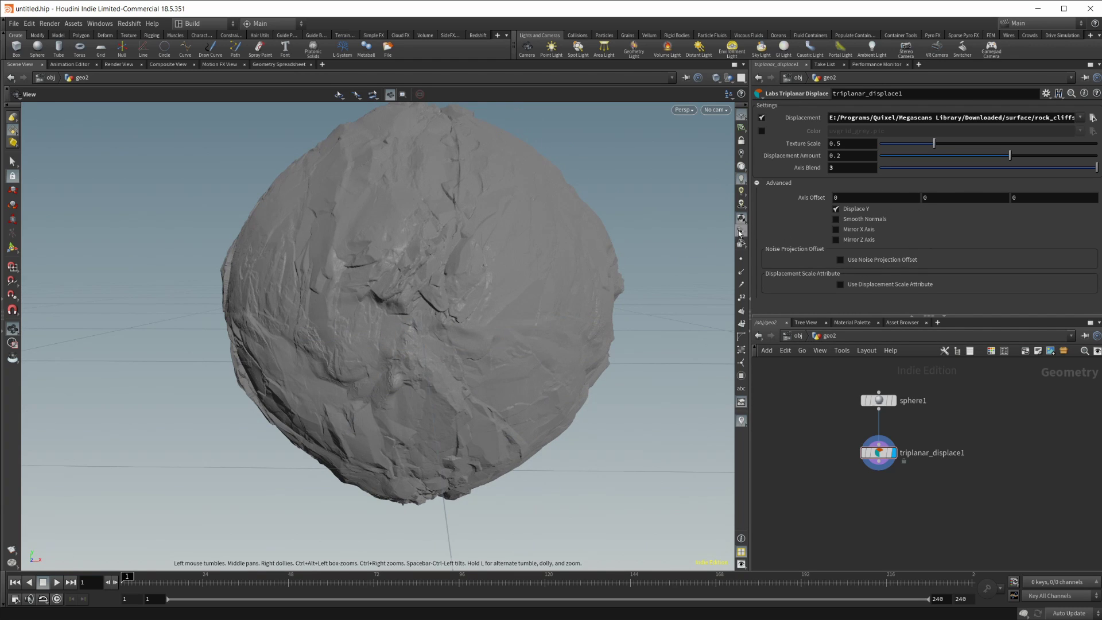
{"action": "left_click", "coordinate": [836, 210]}
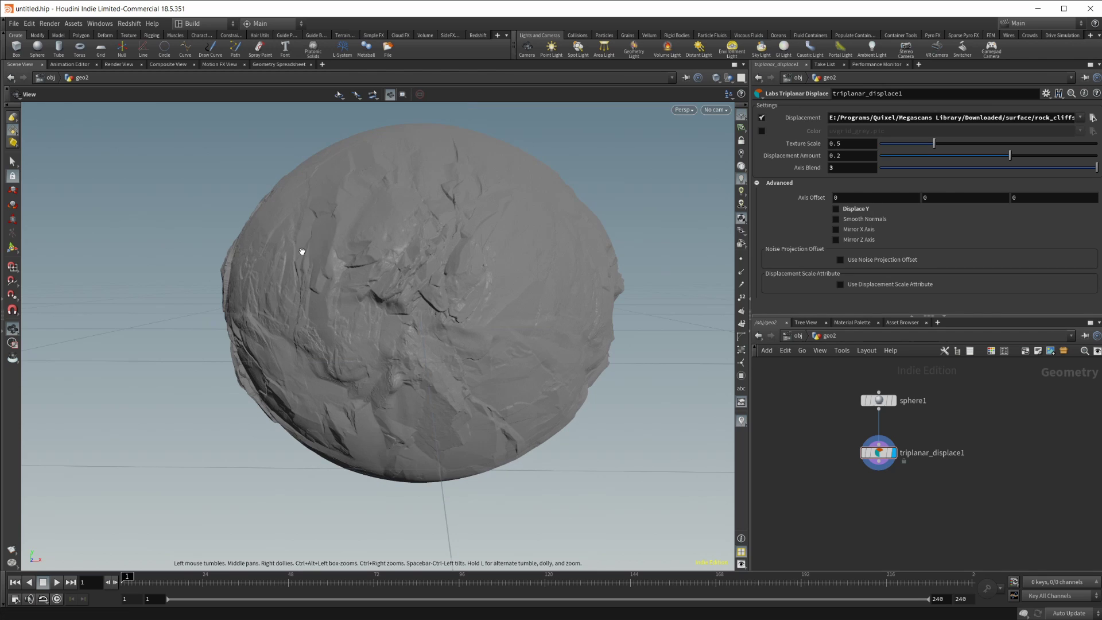
{"action": "left_click_drag", "start_coordinate": [302, 252], "coordinate": [401, 273]}
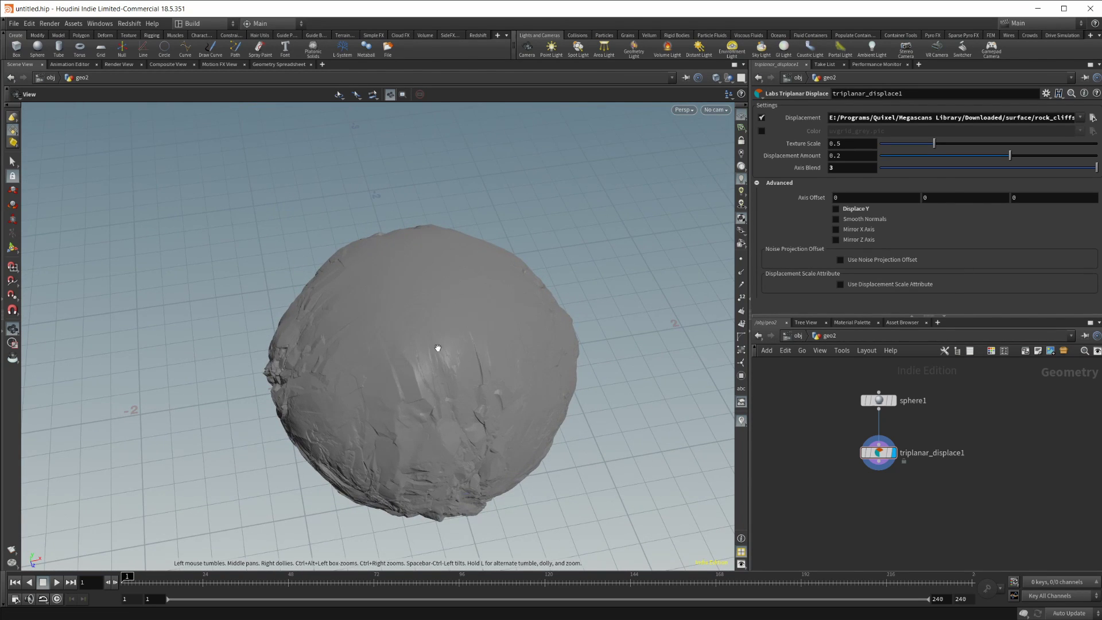
- Display geo1 at object level and examine the sides and flat tops of its displaced cylinders
{"action": "middle_click_drag", "start_coordinate": [1025, 437], "coordinate": [930, 438]}
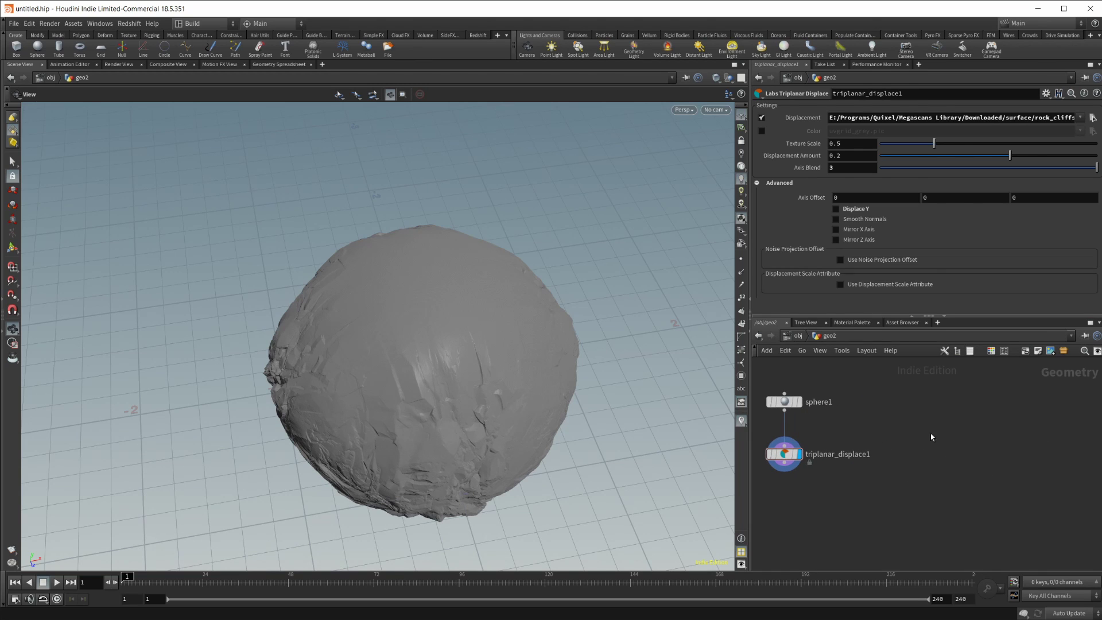
{"action": "left_click", "coordinate": [799, 336]}
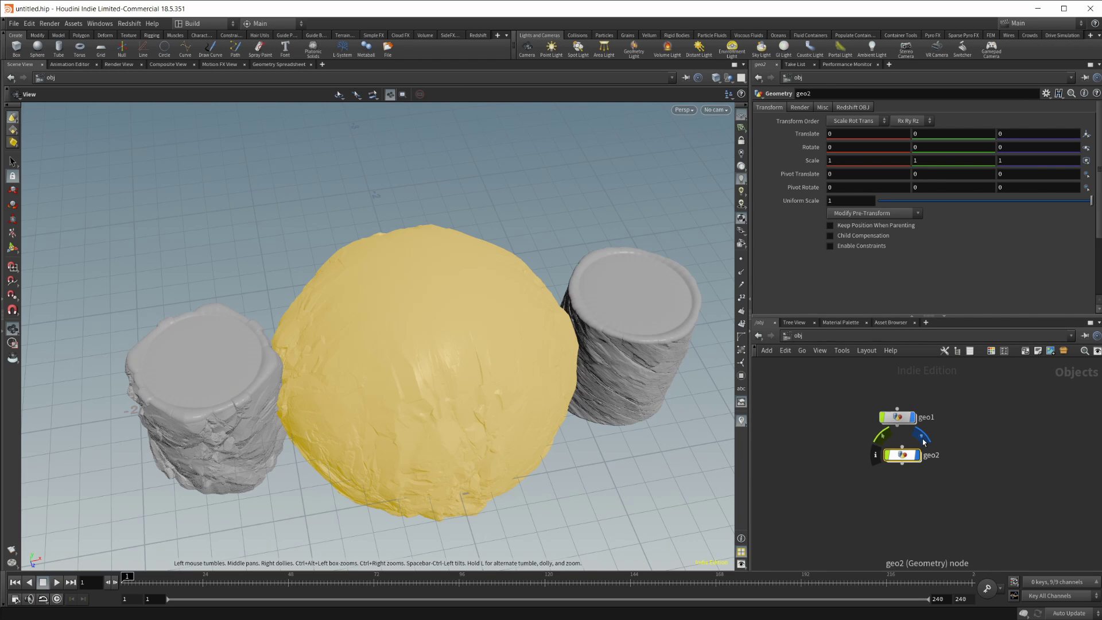
{"action": "left_click_drag", "start_coordinate": [506, 394], "coordinate": [574, 408]}
{"action": "middle_click_drag", "start_coordinate": [574, 408], "coordinate": [477, 354]}
{"action": "right_click_drag", "start_coordinate": [623, 423], "coordinate": [659, 337]}
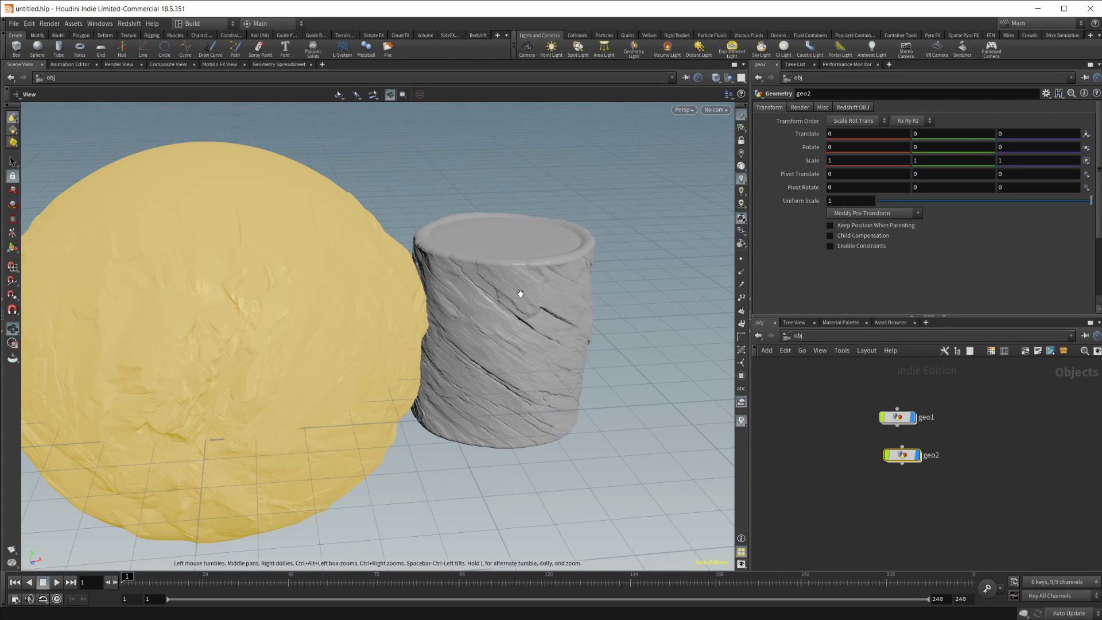
{"action": "scroll", "coordinate": [551, 356], "scroll_direction": "up", "scroll_amount": 3}
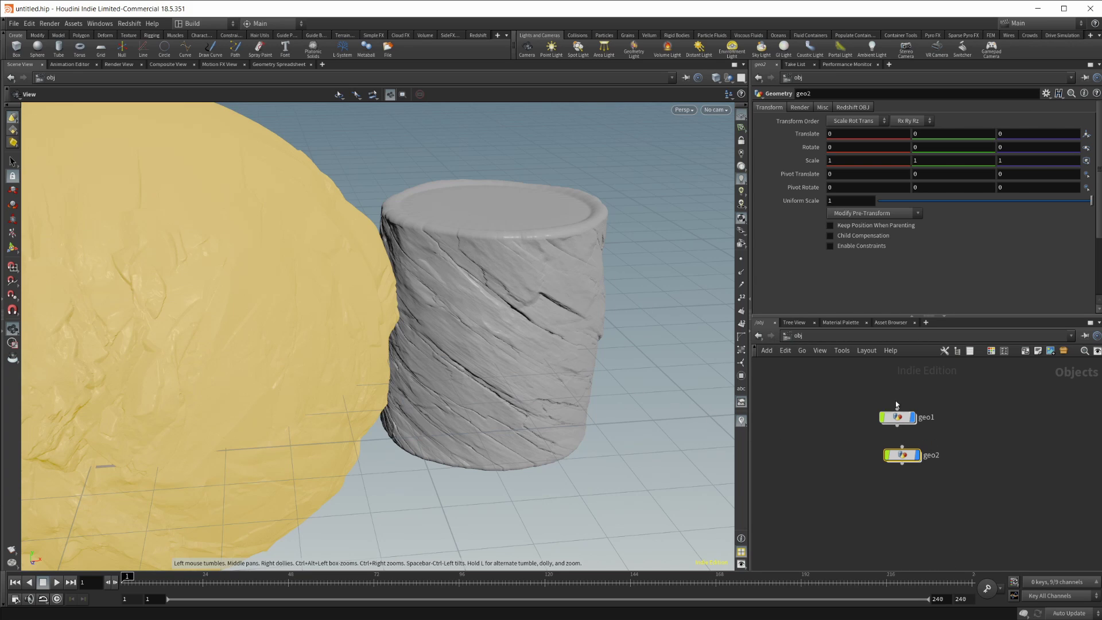
- Hide geo1 and go back inside the geo2 network to the displaced sphere
{"action": "left_click", "coordinate": [917, 400]}
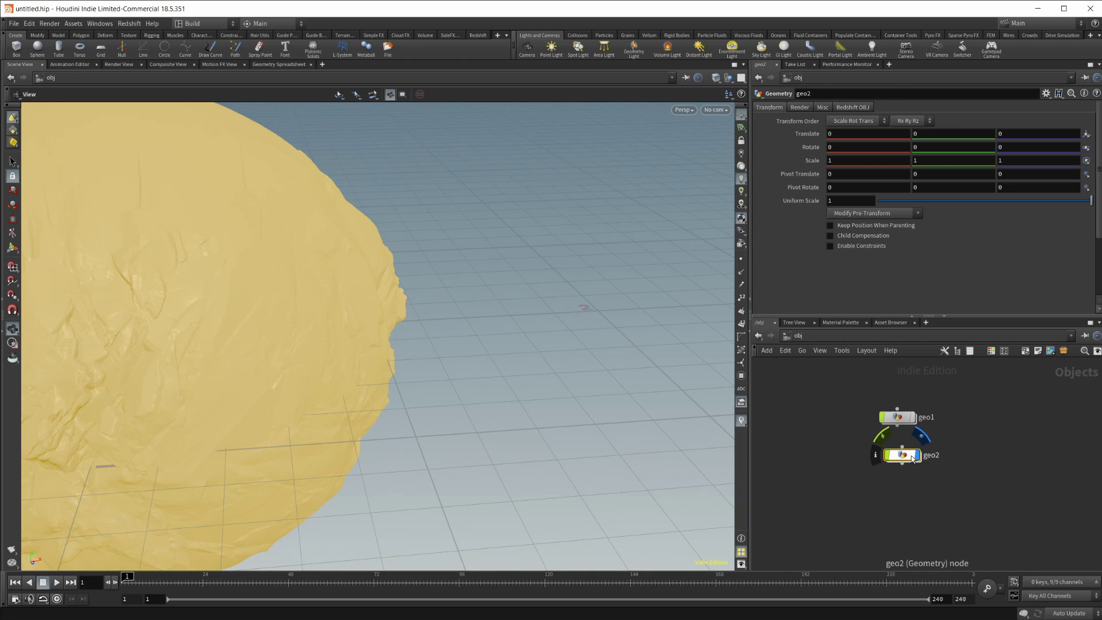
{"action": "double_click", "coordinate": [912, 457]}
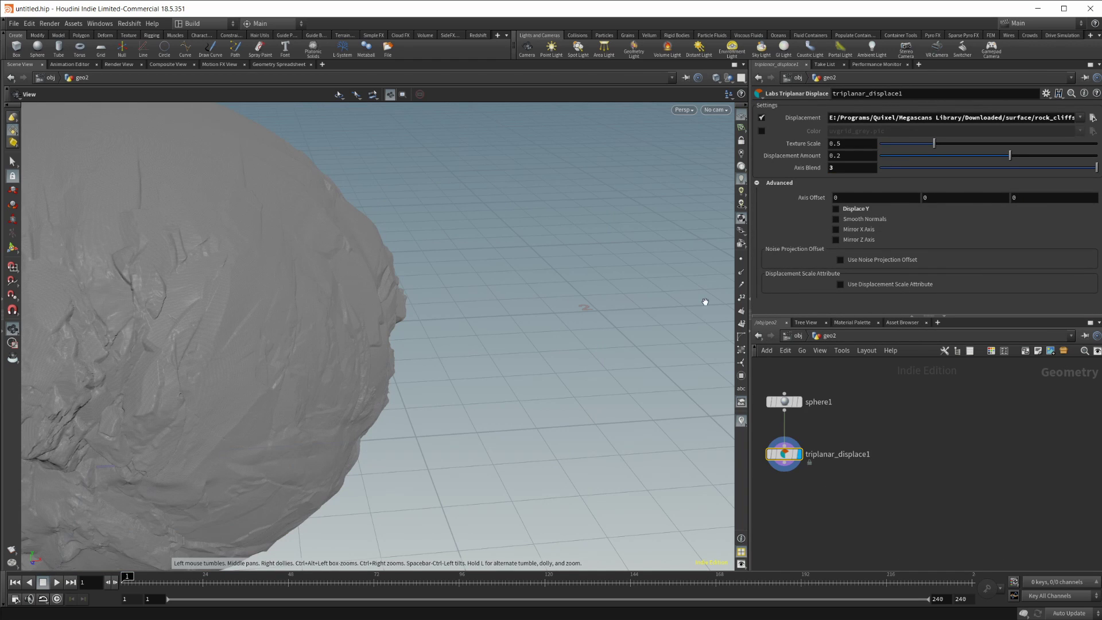
{"action": "scroll", "coordinate": [273, 332], "scroll_direction": "down", "scroll_amount": 3}
{"action": "middle_click_drag", "start_coordinate": [271, 317], "coordinate": [475, 337]}
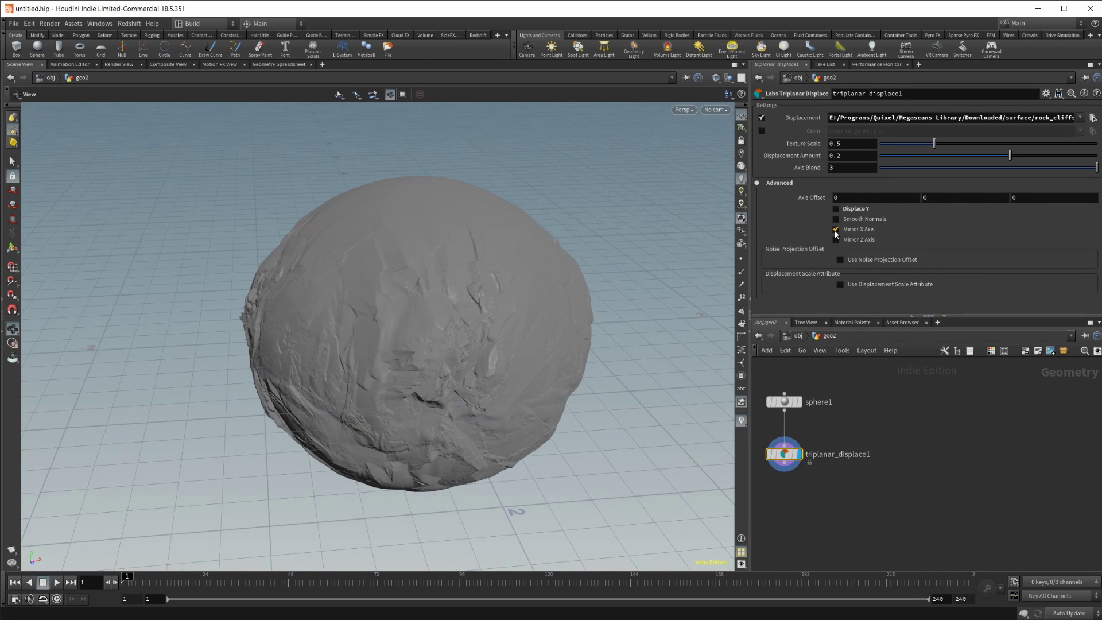
- Try Mirror X Axis and Mirror Z Axis on the sphere's displacement and disable both options again
{"action": "left_click", "coordinate": [835, 240]}
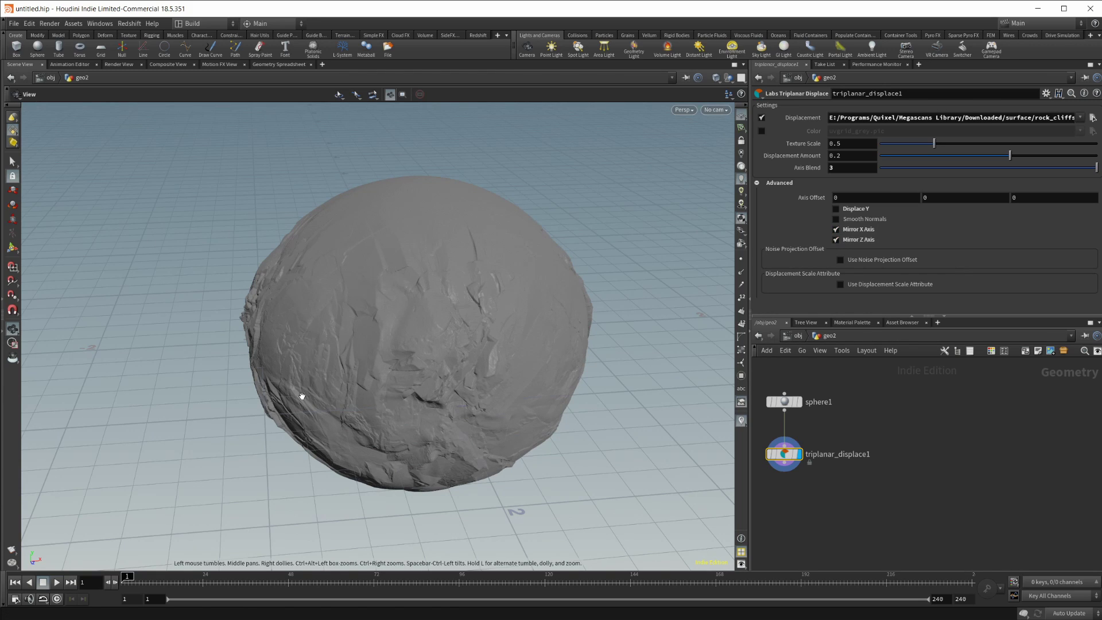
{"action": "mouse_move", "coordinate": [322, 356]}
{"action": "left_mouse_down"}
{"action": "mouse_move", "coordinate": [401, 394]}
{"action": "mouse_move", "coordinate": [364, 322]}
{"action": "mouse_move", "coordinate": [313, 346]}
{"action": "left_mouse_up"}
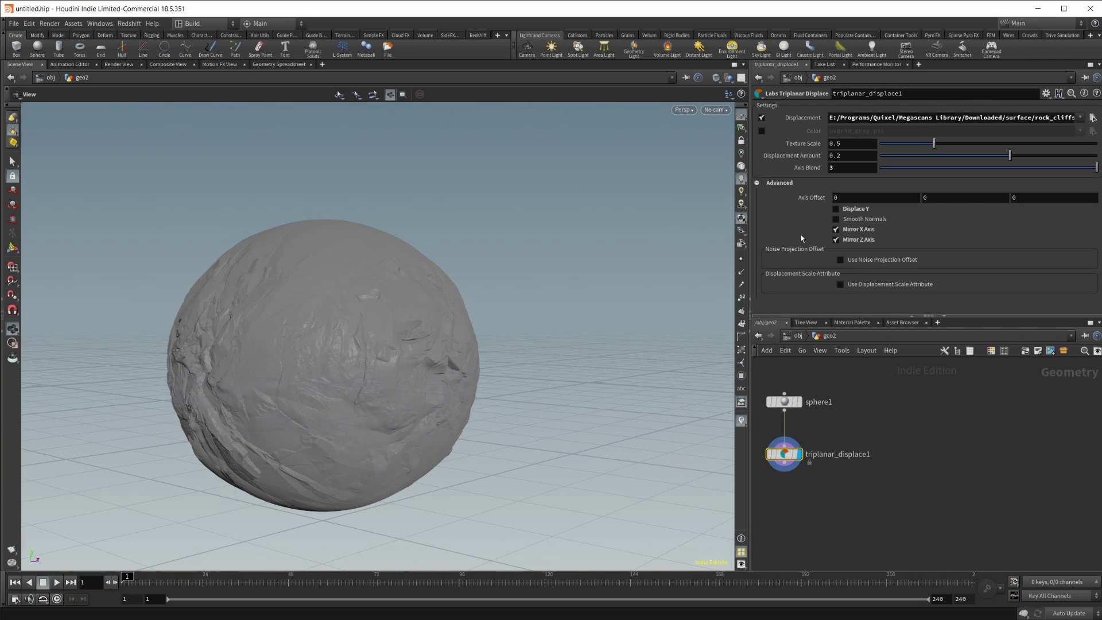
{"action": "left_click_drag", "start_coordinate": [472, 367], "coordinate": [583, 339]}
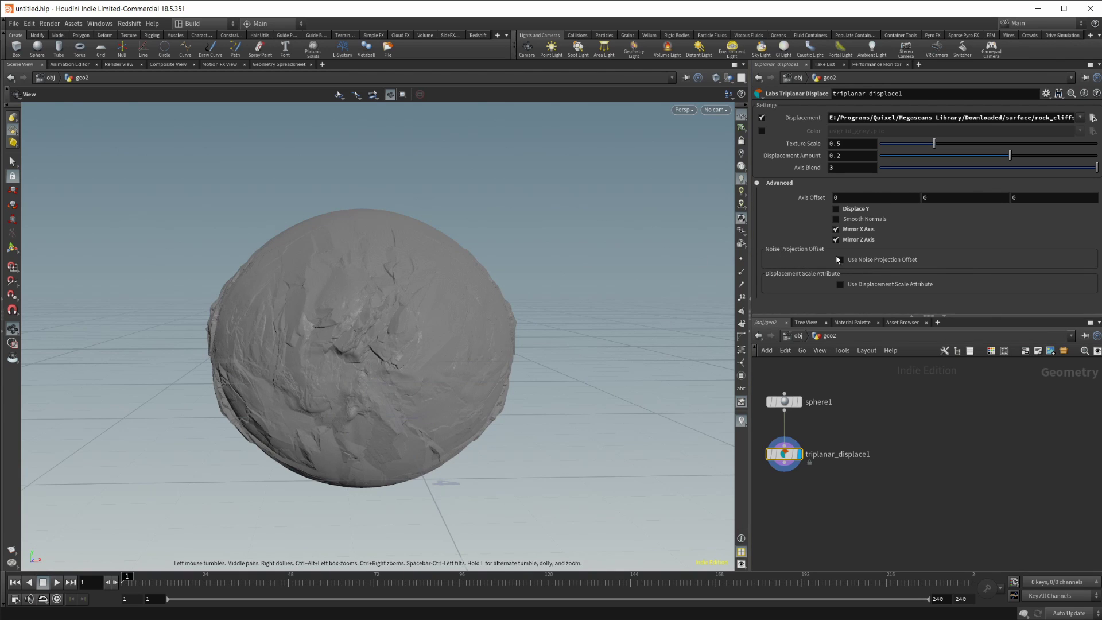
{"action": "left_click", "coordinate": [836, 239]}
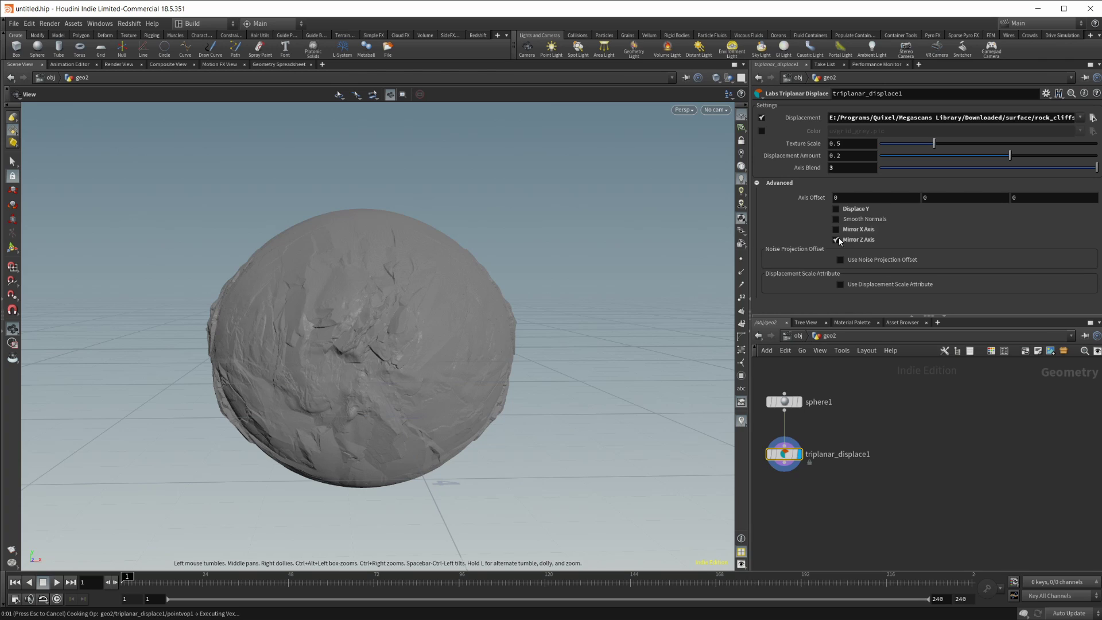
{"action": "left_click", "coordinate": [855, 240]}
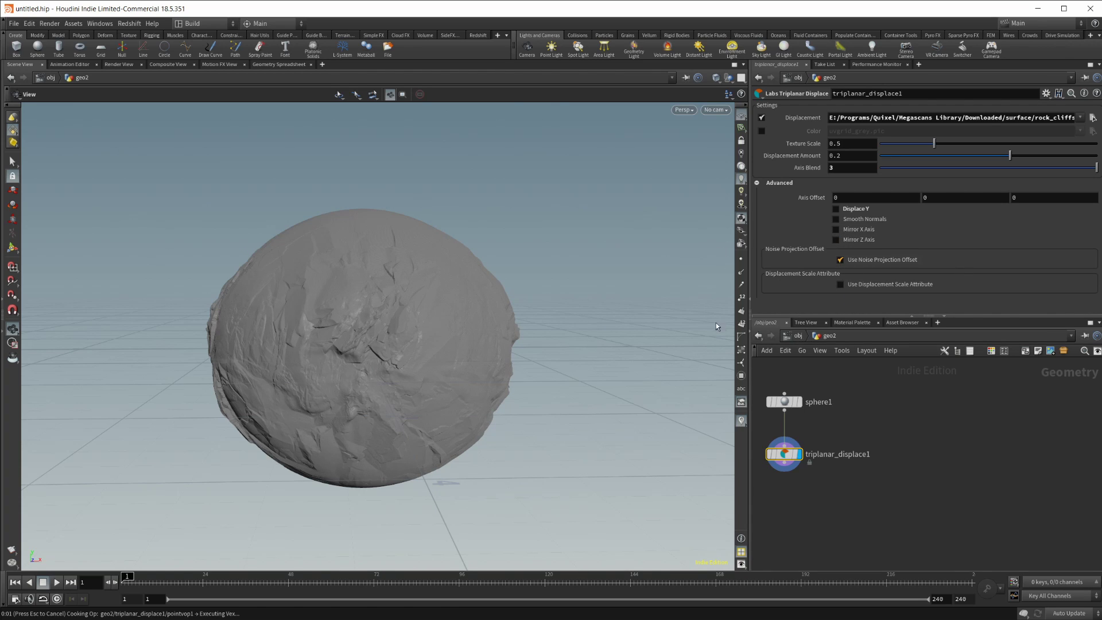
- Enable Use Noise Projection Offset and inspect the distorted rock surface around the sphere
{"action": "left_click", "coordinate": [841, 259]}
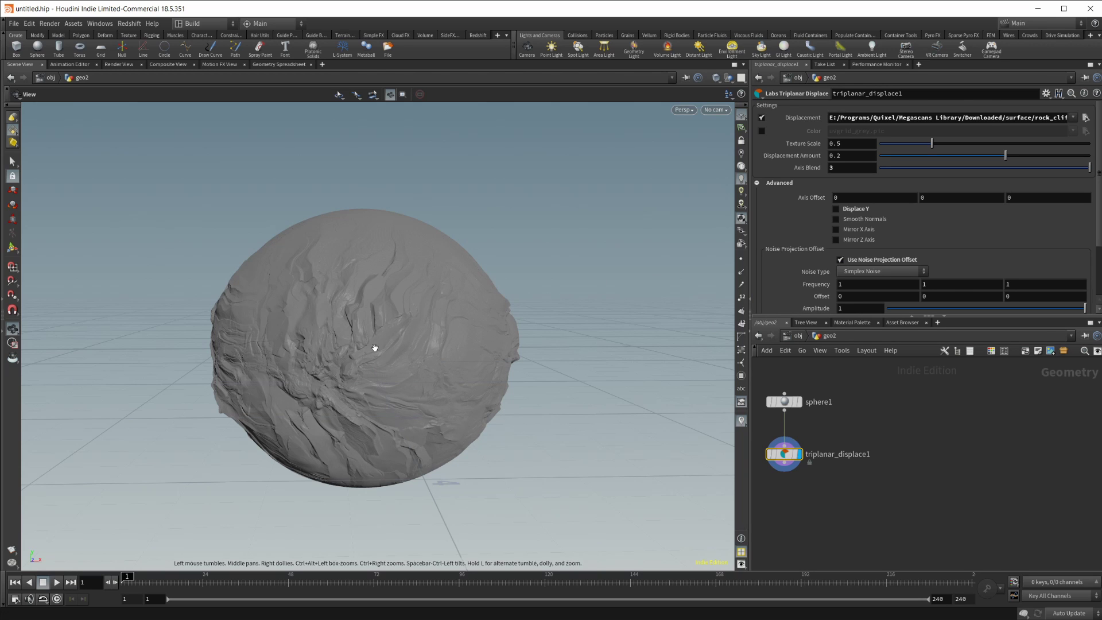
{"action": "left_click_drag", "start_coordinate": [375, 348], "coordinate": [556, 275]}
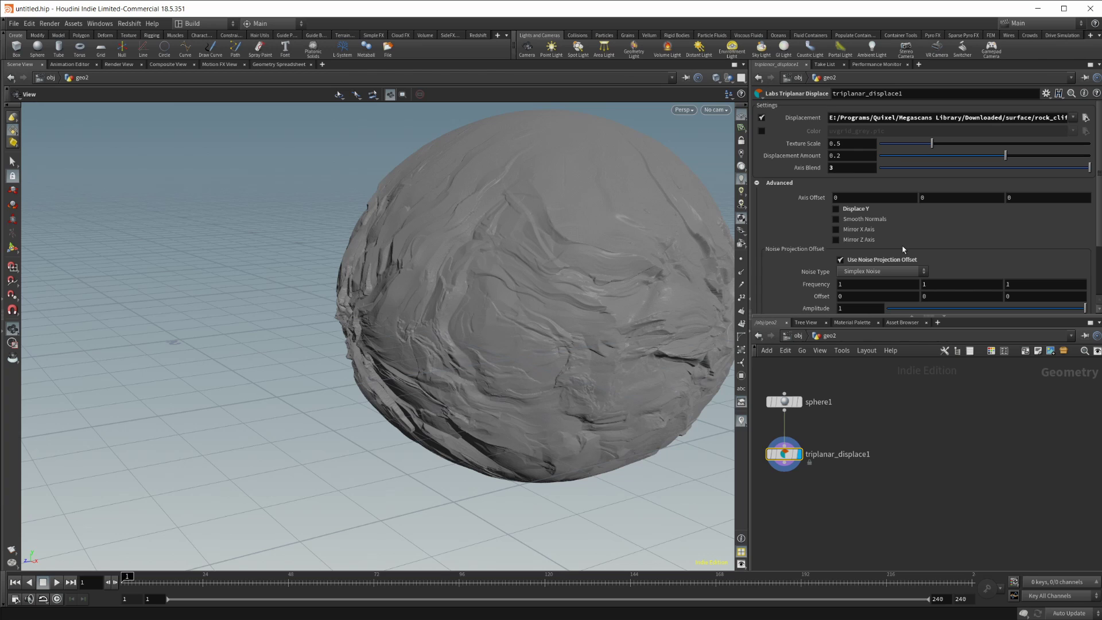
{"action": "left_click_drag", "start_coordinate": [498, 314], "coordinate": [300, 347]}
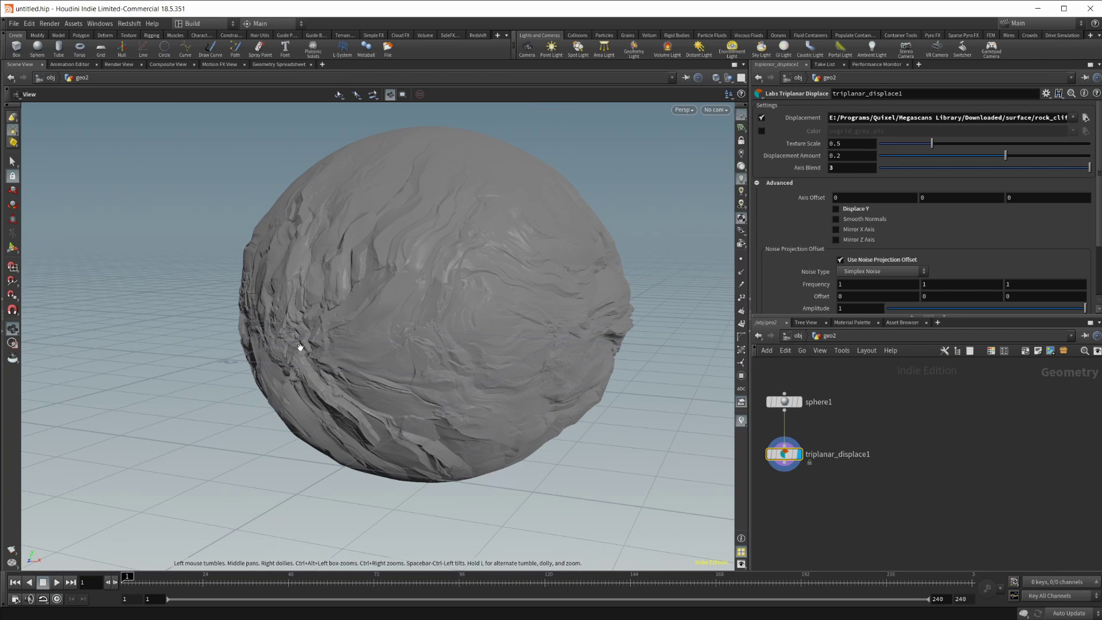
- Set the projection offset's Noise Type to Sparse Convolution Noise
{"action": "left_click", "coordinate": [887, 272]}
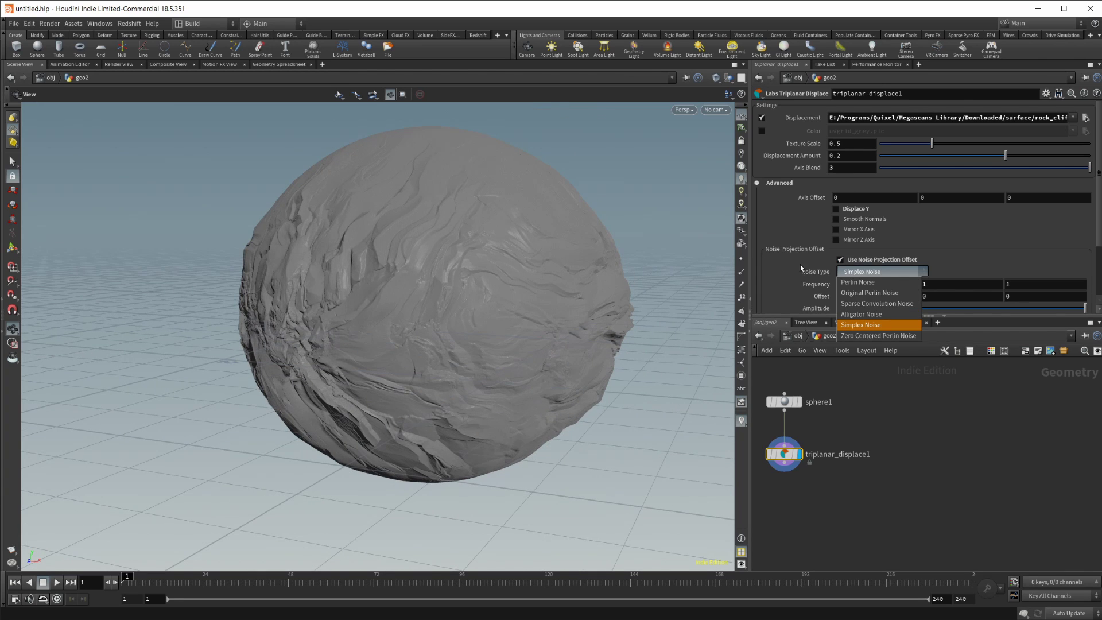
{"action": "left_click", "coordinate": [781, 220]}
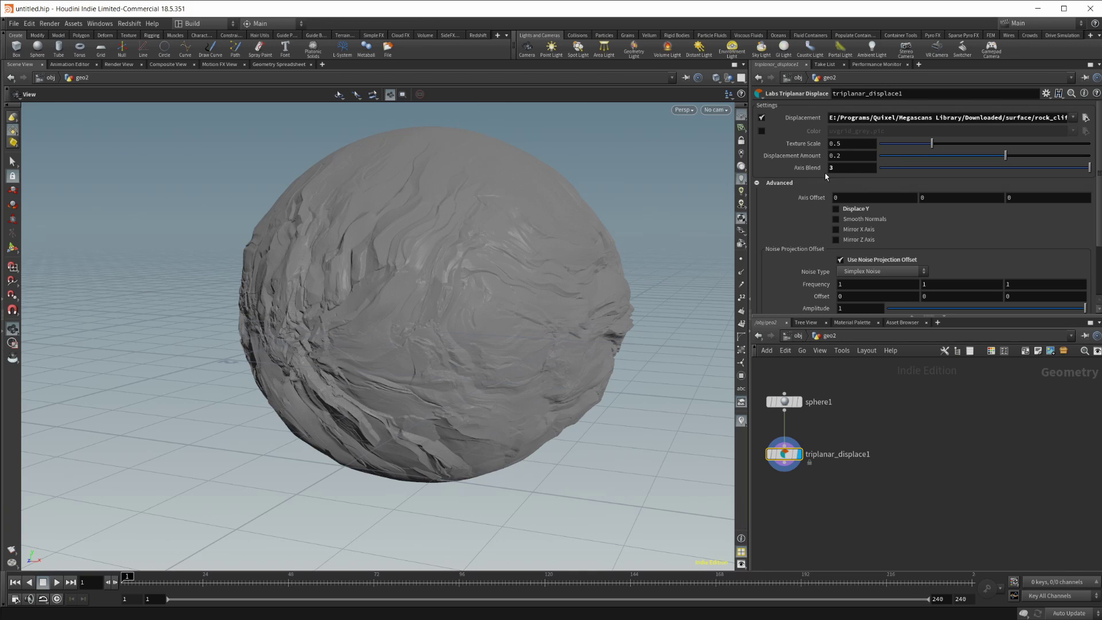
{"action": "left_click", "coordinate": [875, 273]}
{"action": "left_click", "coordinate": [875, 303]}
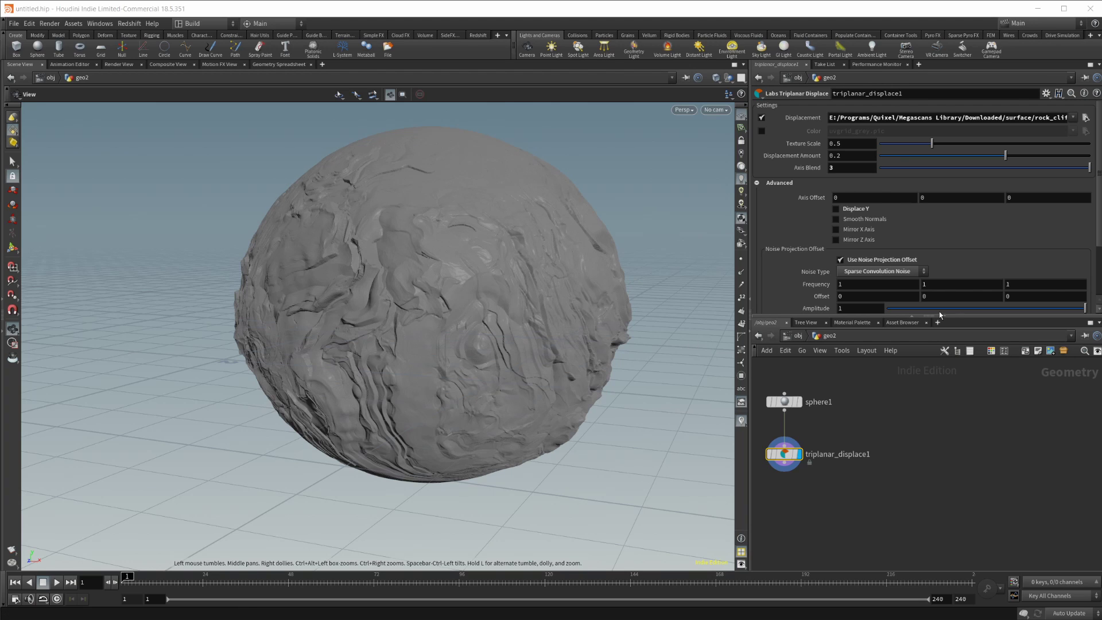
- Try projection noise Amplitude values of 0.2 and 0, checking the surface distortion for each
{"action": "scroll", "coordinate": [809, 296], "scroll_direction": "down", "scroll_amount": 1}
{"action": "left_click_drag", "start_coordinate": [851, 269], "coordinate": [785, 266]}
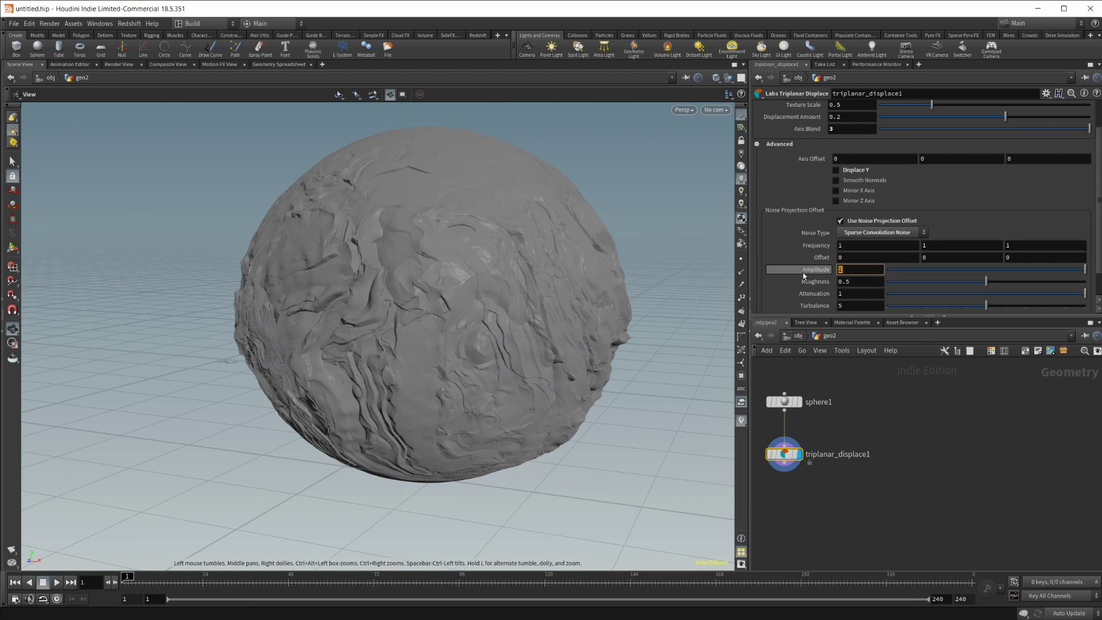
{"action": "key", "text": "Return"}
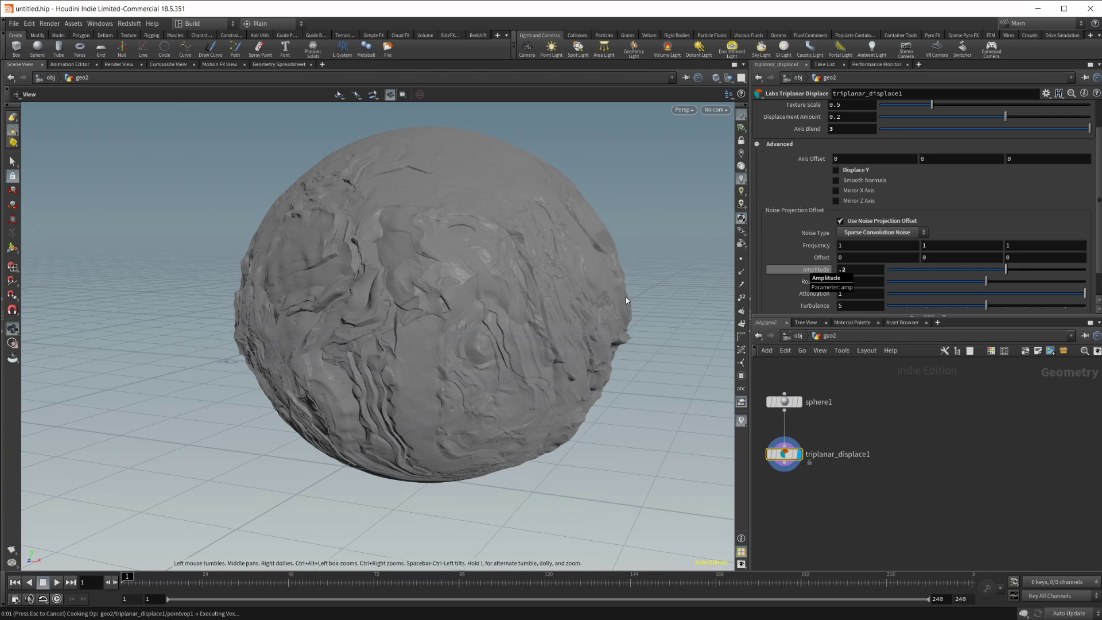
{"action": "left_click_drag", "start_coordinate": [489, 298], "coordinate": [484, 326]}
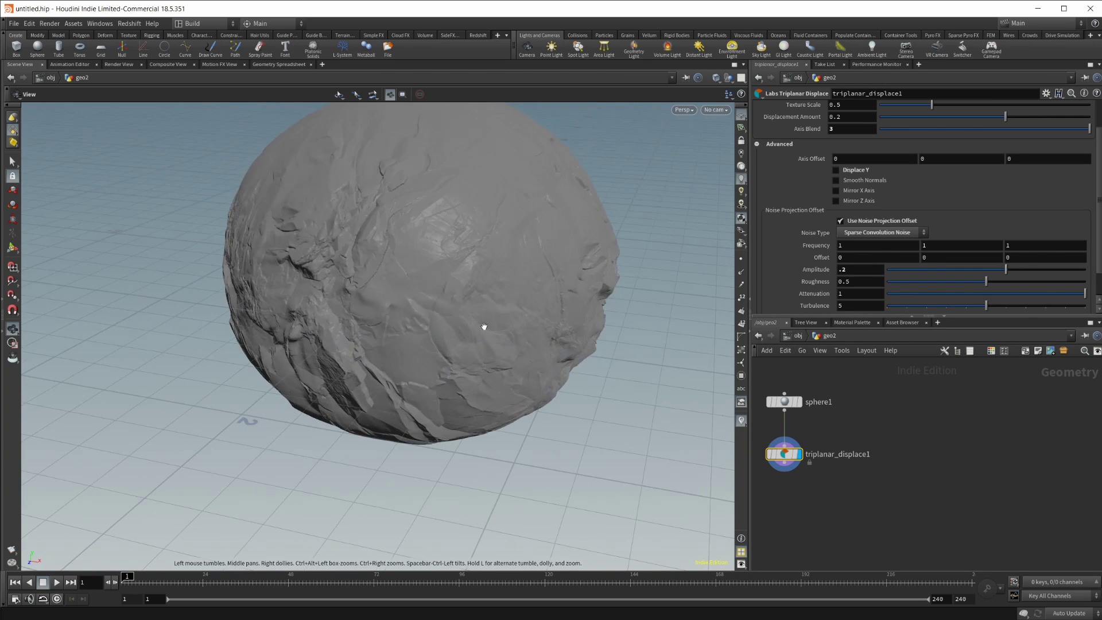
{"action": "middle_click", "coordinate": [790, 269], "text": "ctrl"}
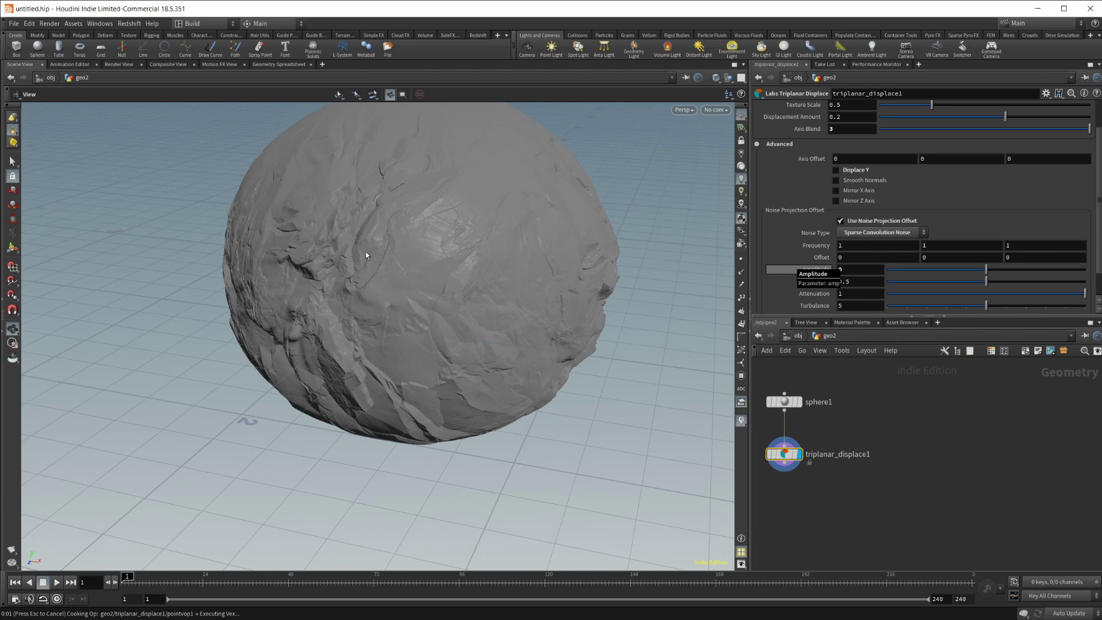
{"action": "left_click_drag", "start_coordinate": [412, 348], "coordinate": [420, 293]}
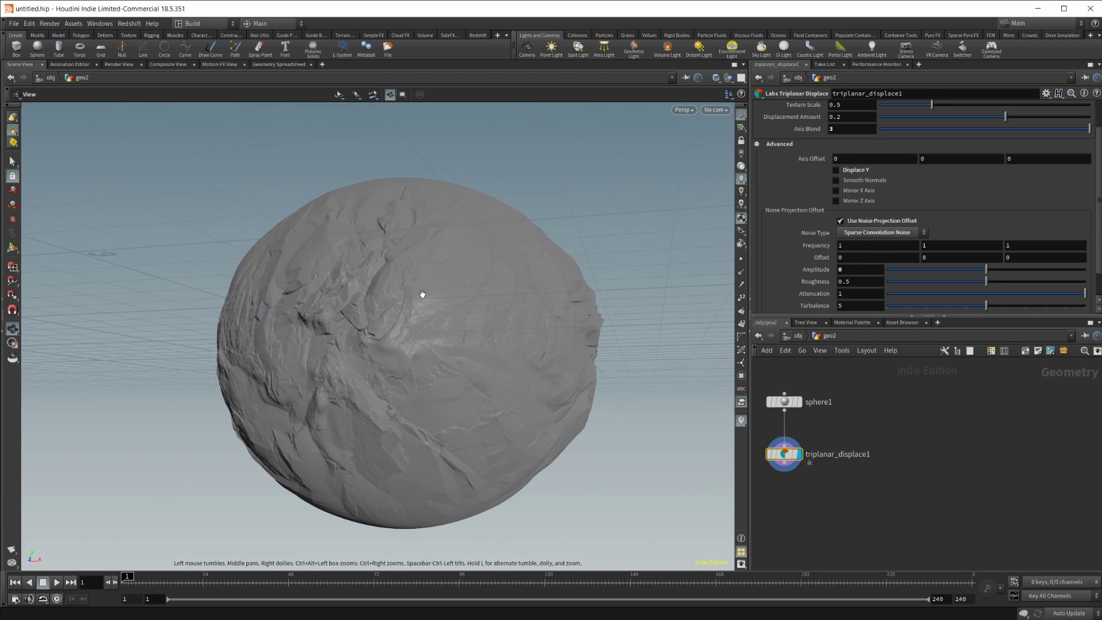
- Set the projection noise Amplitude to 0.1 and the Noise Type to Perlin Noise, and check the rock surface
{"action": "left_click", "coordinate": [852, 270]}
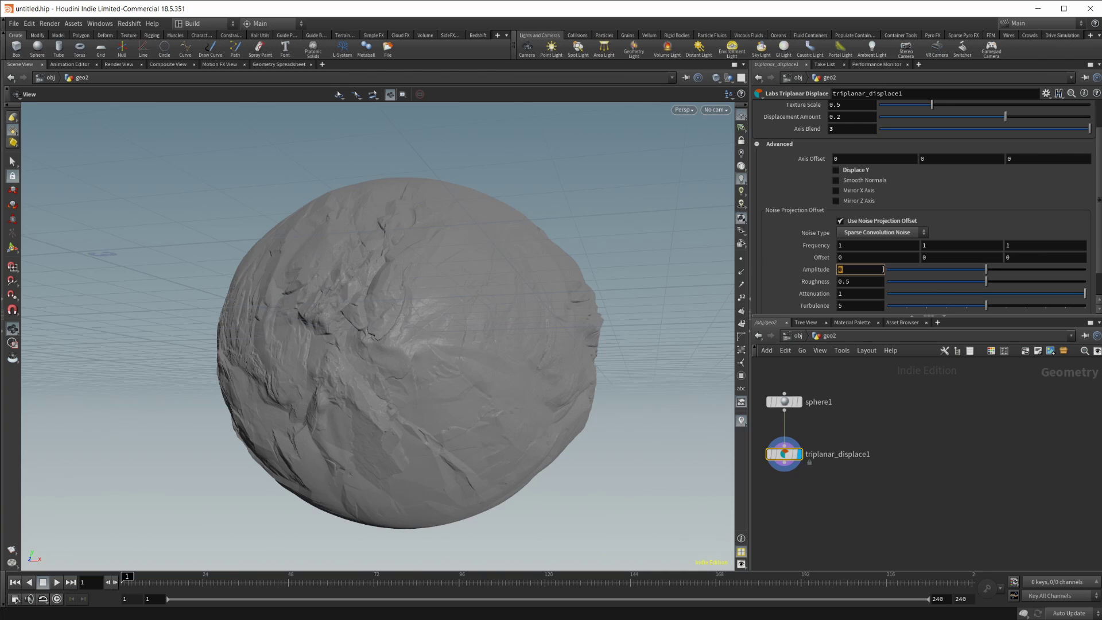
{"action": "key", "text": "Return"}
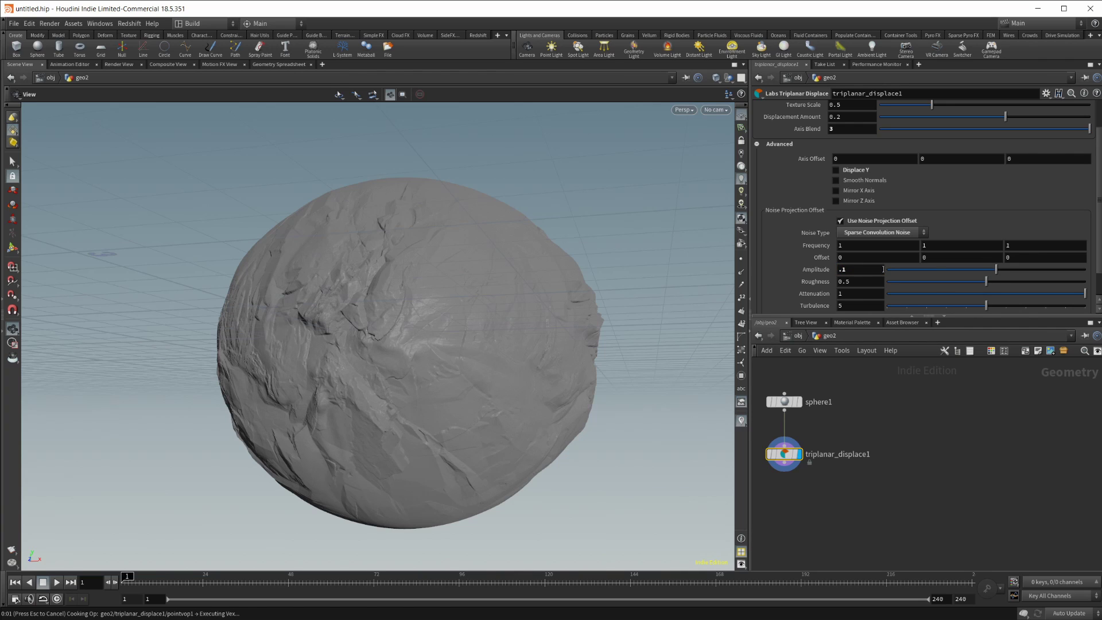
{"action": "left_click", "coordinate": [877, 232]}
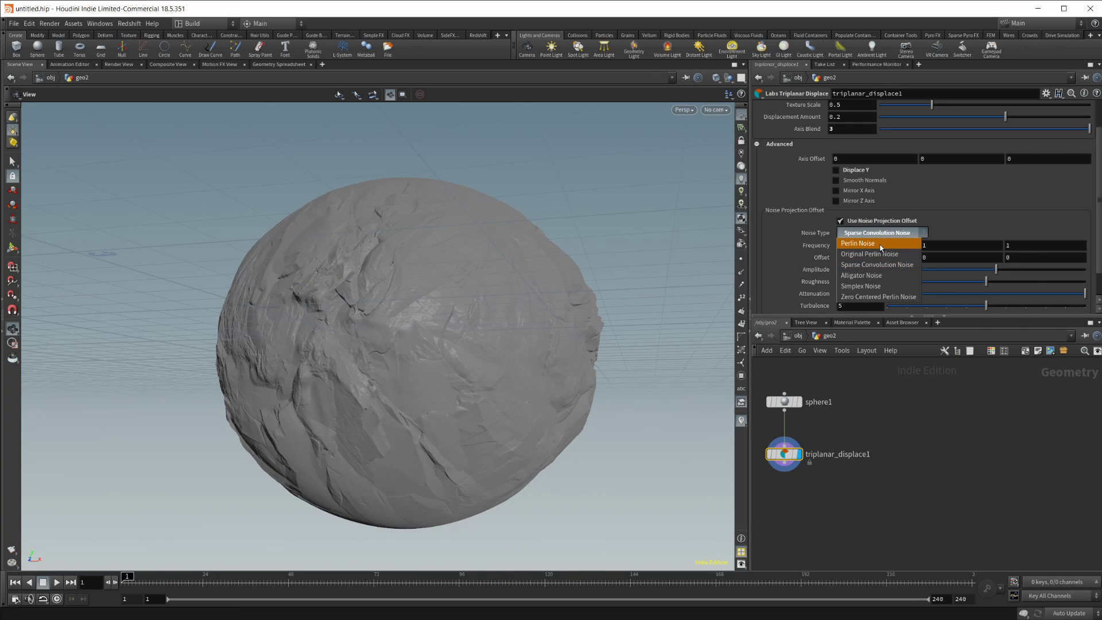
{"action": "left_click", "coordinate": [866, 245]}
{"action": "left_click_drag", "start_coordinate": [504, 315], "coordinate": [408, 356]}
{"action": "scroll", "coordinate": [794, 267], "scroll_direction": "down", "scroll_amount": 1}
{"action": "scroll", "coordinate": [797, 270], "scroll_direction": "down", "scroll_amount": 1}
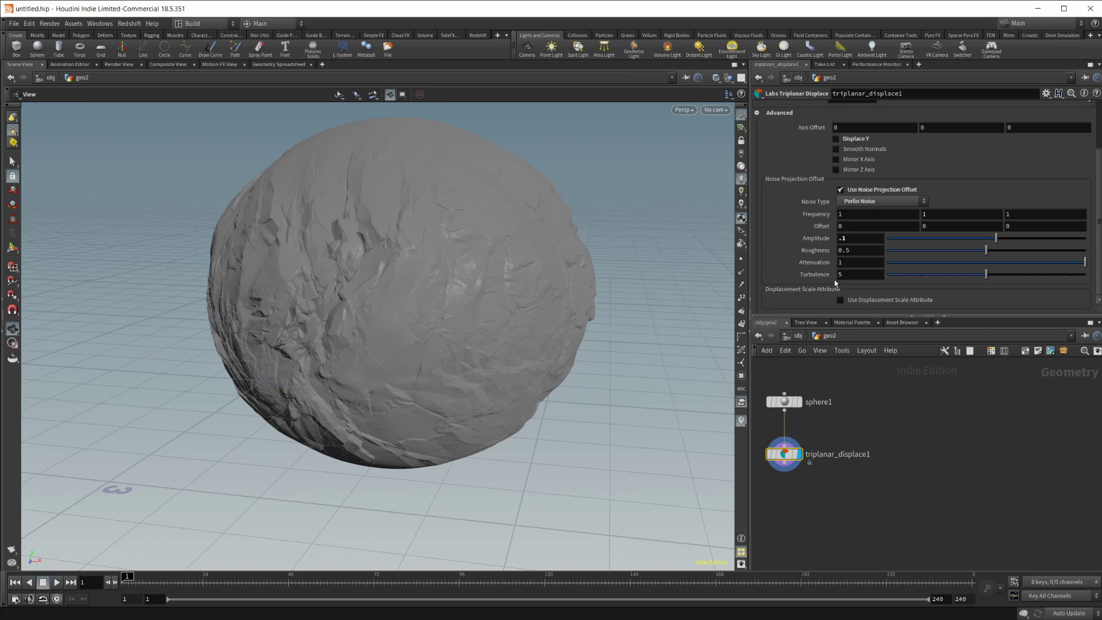
- Set the projection noise Roughness to 0.084 and Turbulence to 2, and inspect the rock surface from several sides
{"action": "left_click", "coordinate": [904, 250]}
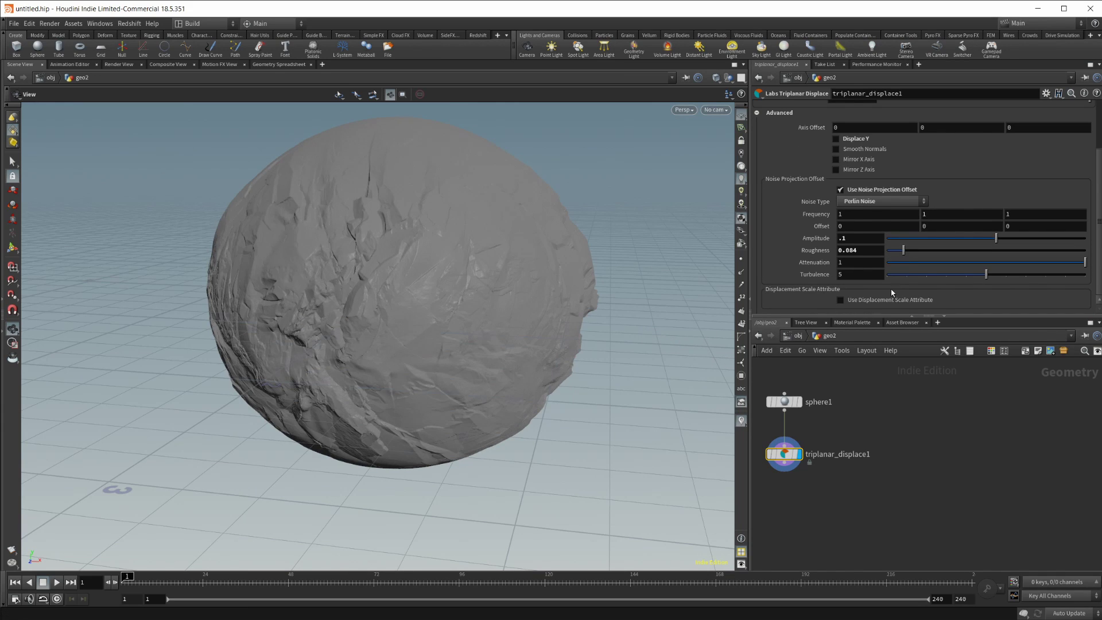
{"action": "left_click", "coordinate": [926, 274]}
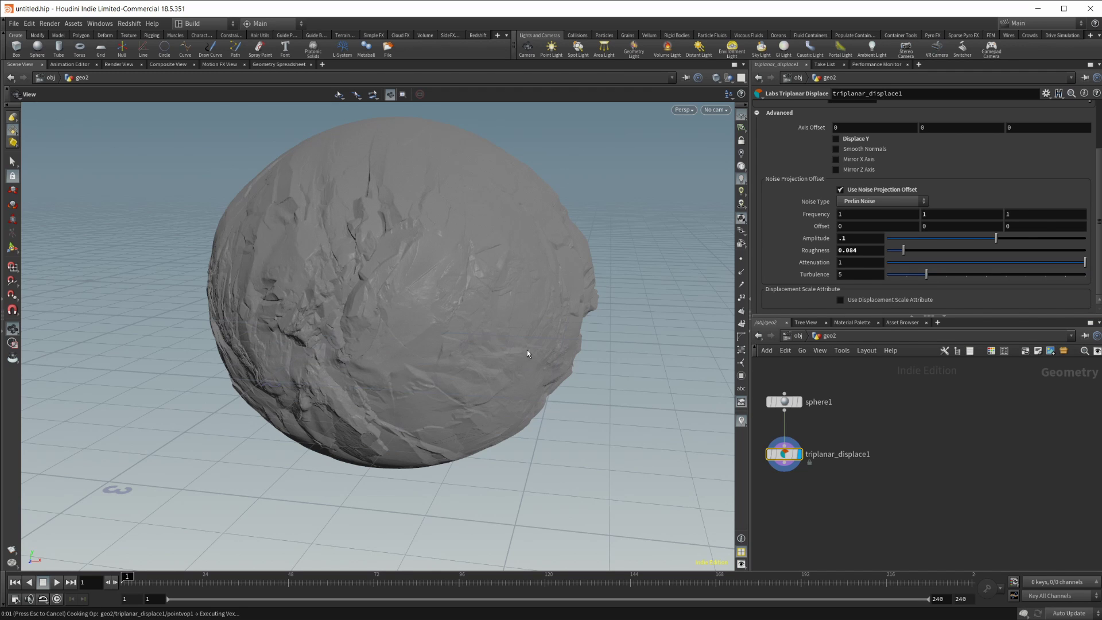
{"action": "left_click_drag", "start_coordinate": [466, 365], "coordinate": [462, 343]}
{"action": "right_click_drag", "start_coordinate": [463, 343], "coordinate": [425, 337]}
{"action": "left_click_drag", "start_coordinate": [425, 337], "coordinate": [397, 333]}
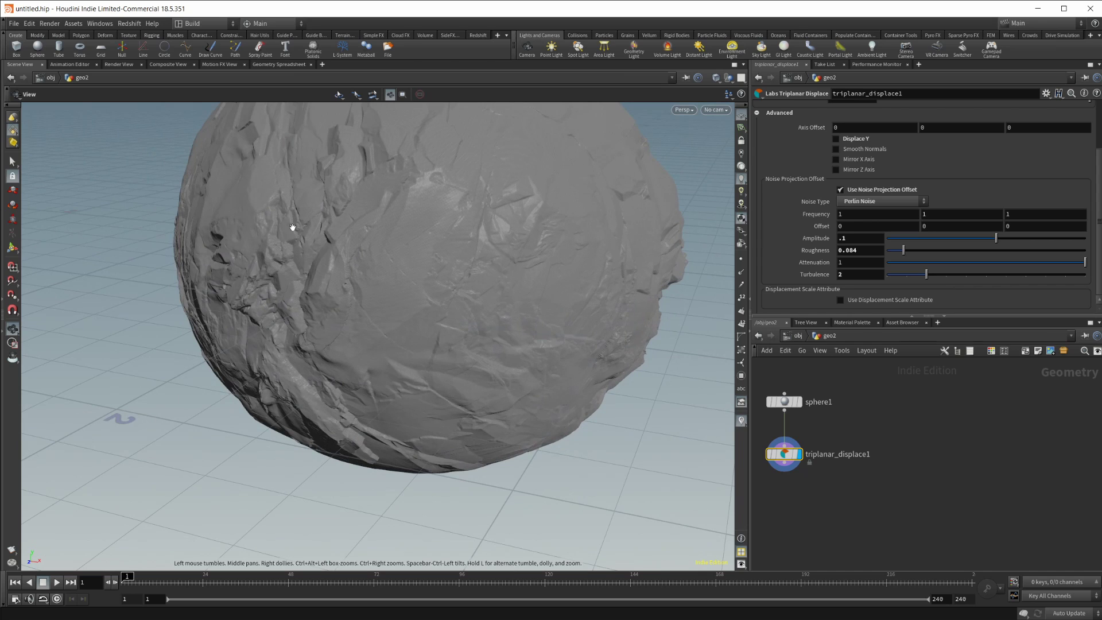
{"action": "left_click_drag", "start_coordinate": [320, 279], "coordinate": [419, 270]}
{"action": "right_click_drag", "start_coordinate": [418, 270], "coordinate": [307, 282]}
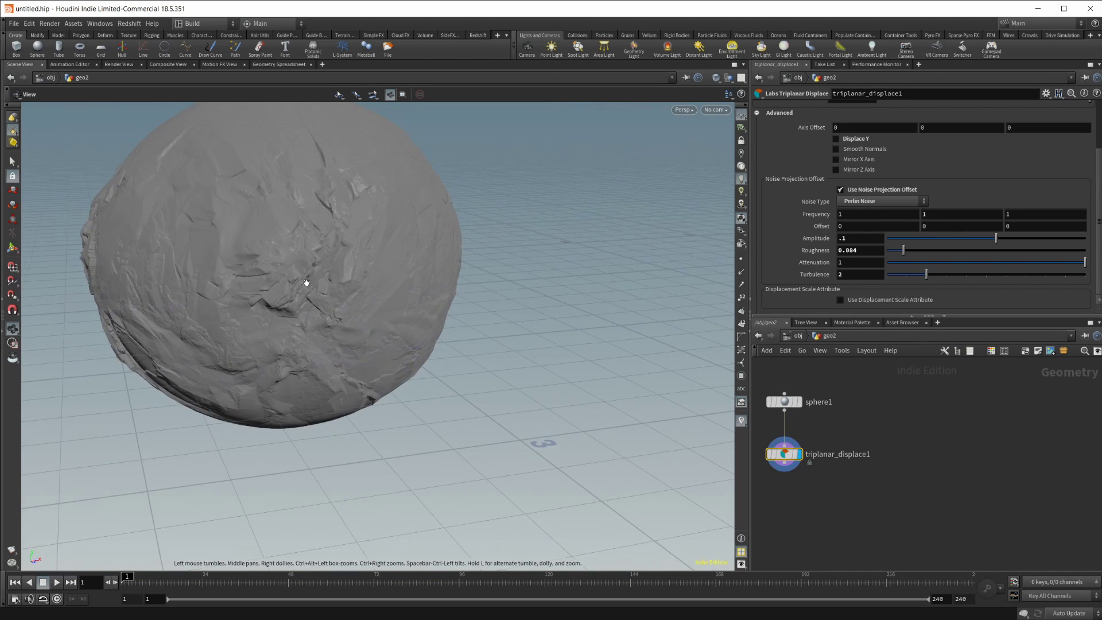
{"action": "left_click_drag", "start_coordinate": [308, 283], "coordinate": [432, 312]}
{"action": "left_click_drag", "start_coordinate": [352, 271], "coordinate": [364, 232]}
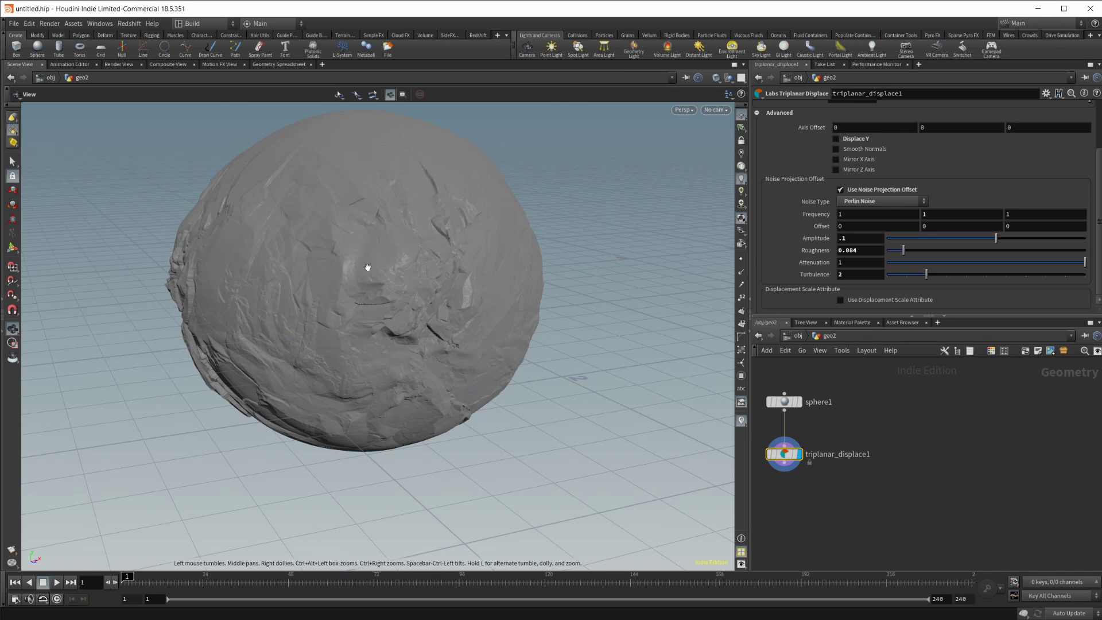
{"action": "left_click_drag", "start_coordinate": [474, 314], "coordinate": [487, 367]}
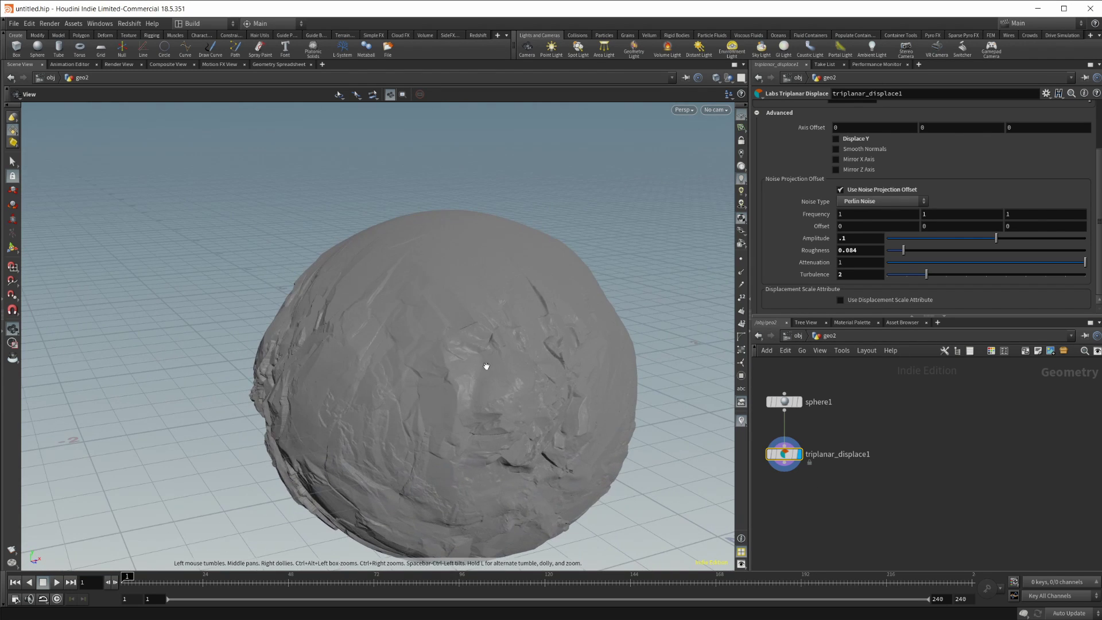
- Enable Use Displacement Scale Attribute and check the geometry spreadsheet for a displace_scale point attribute
{"action": "left_click_drag", "start_coordinate": [502, 441], "coordinate": [490, 315]}
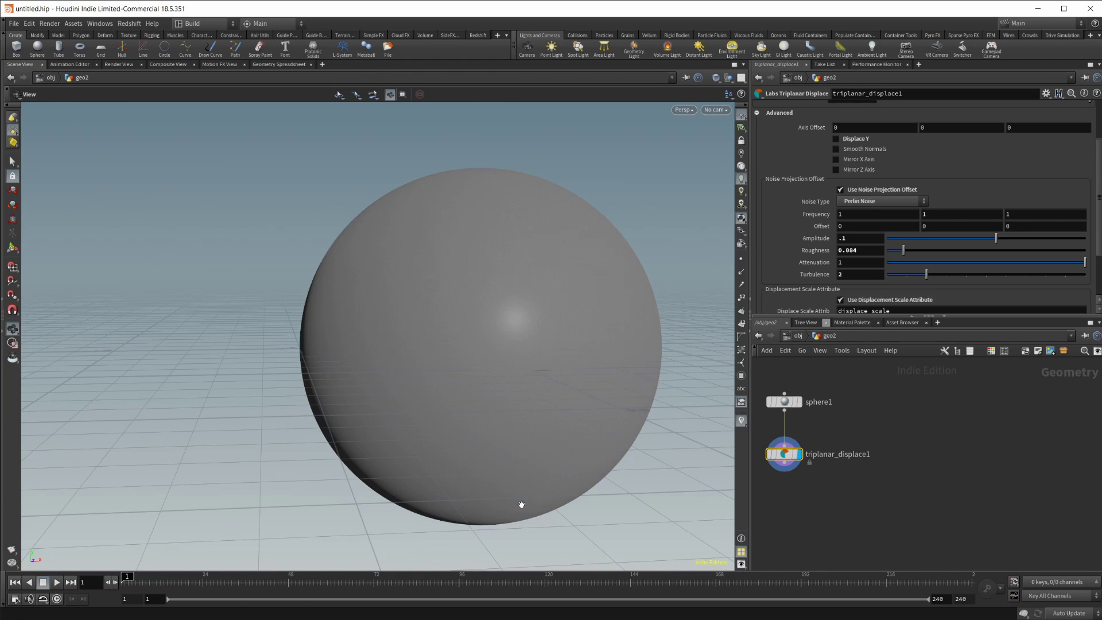
{"action": "scroll", "coordinate": [831, 293], "scroll_direction": "down", "scroll_amount": 2}
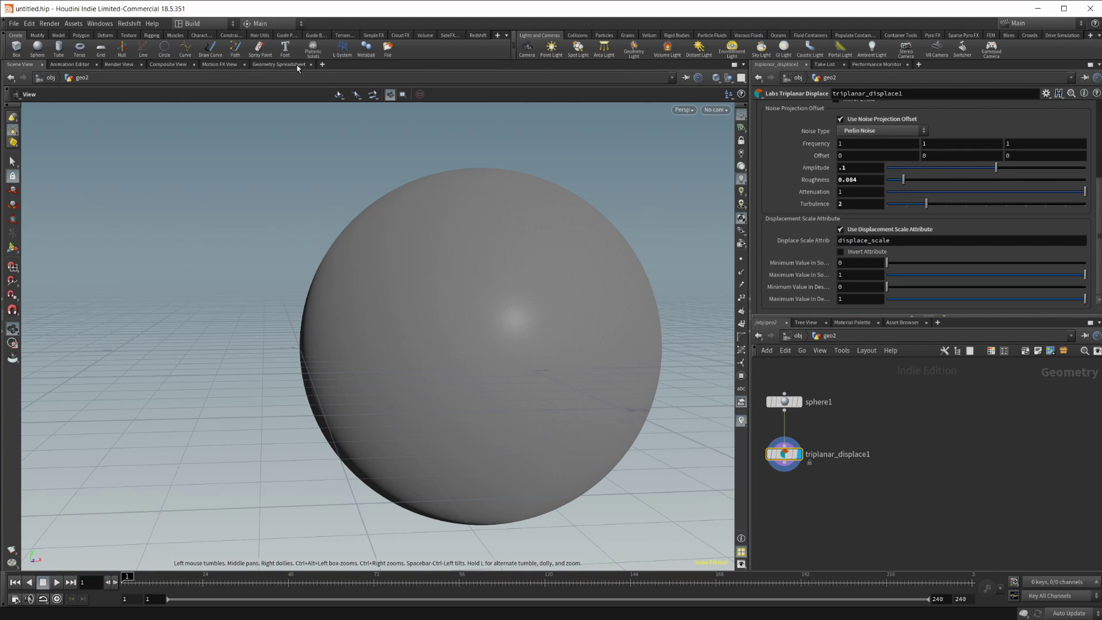
{"action": "left_click", "coordinate": [279, 65]}
{"action": "left_click", "coordinate": [20, 65]}
{"action": "left_click", "coordinate": [287, 64]}
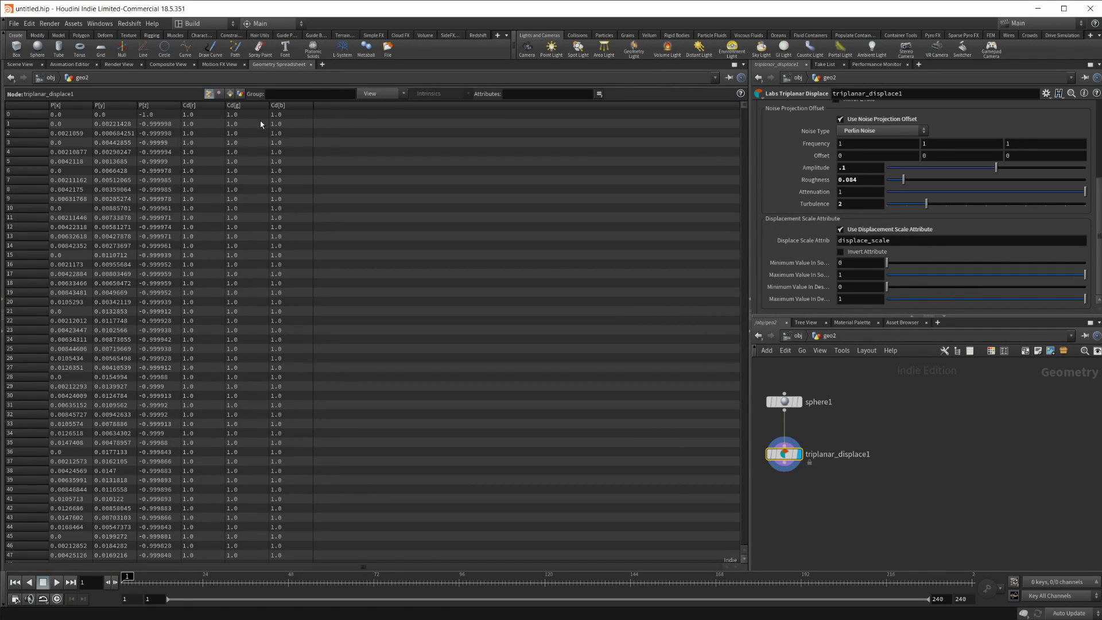
{"action": "left_click", "coordinate": [21, 64]}
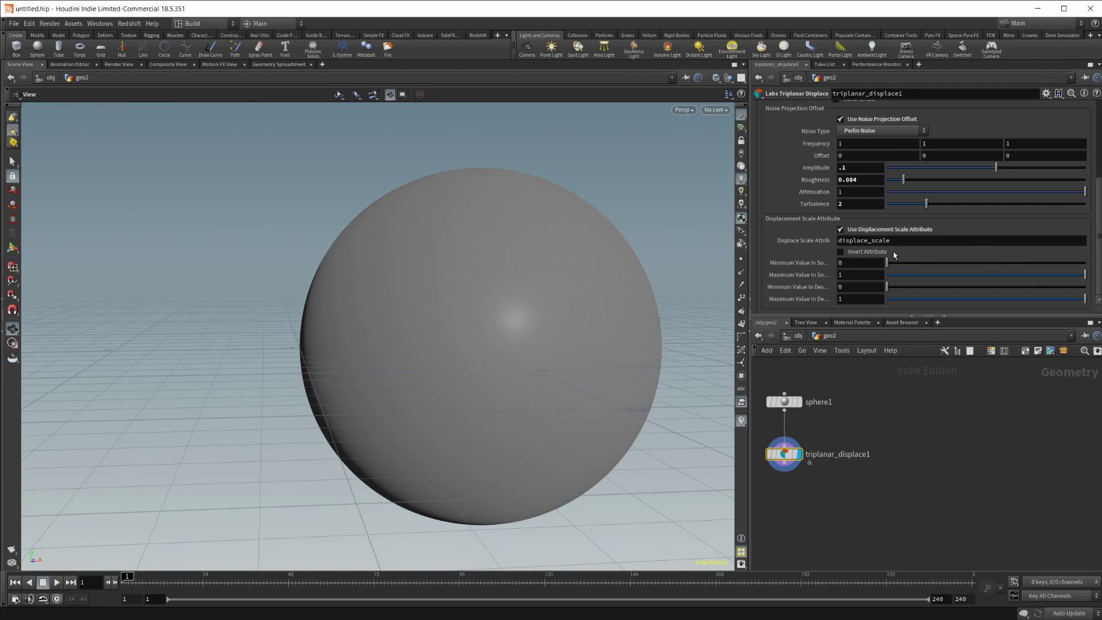
- Add a Point VOP node and insert it between sphere1 and triplanar_displace1
{"action": "left_click_drag", "start_coordinate": [914, 242], "coordinate": [870, 248]}
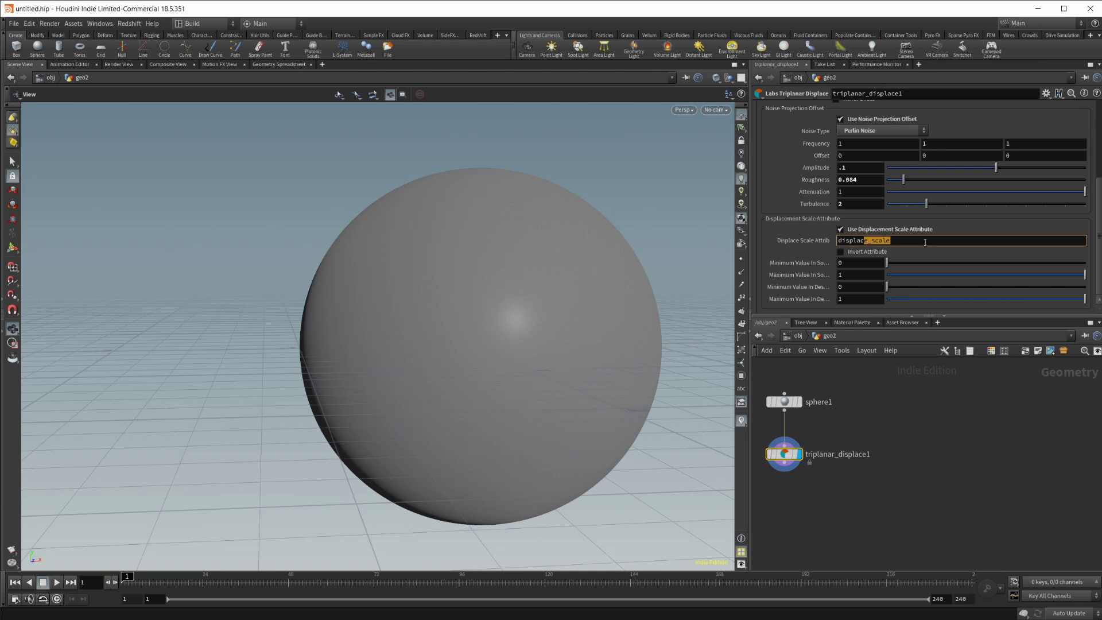
{"action": "key", "text": "Tab"}
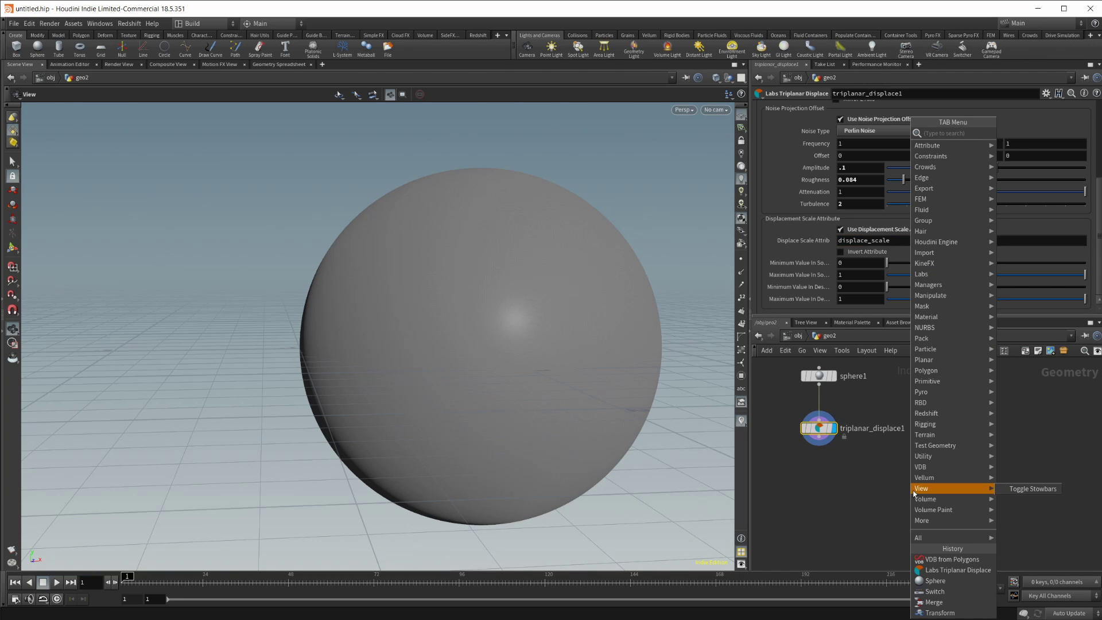
{"action": "type", "text": "point vop"}
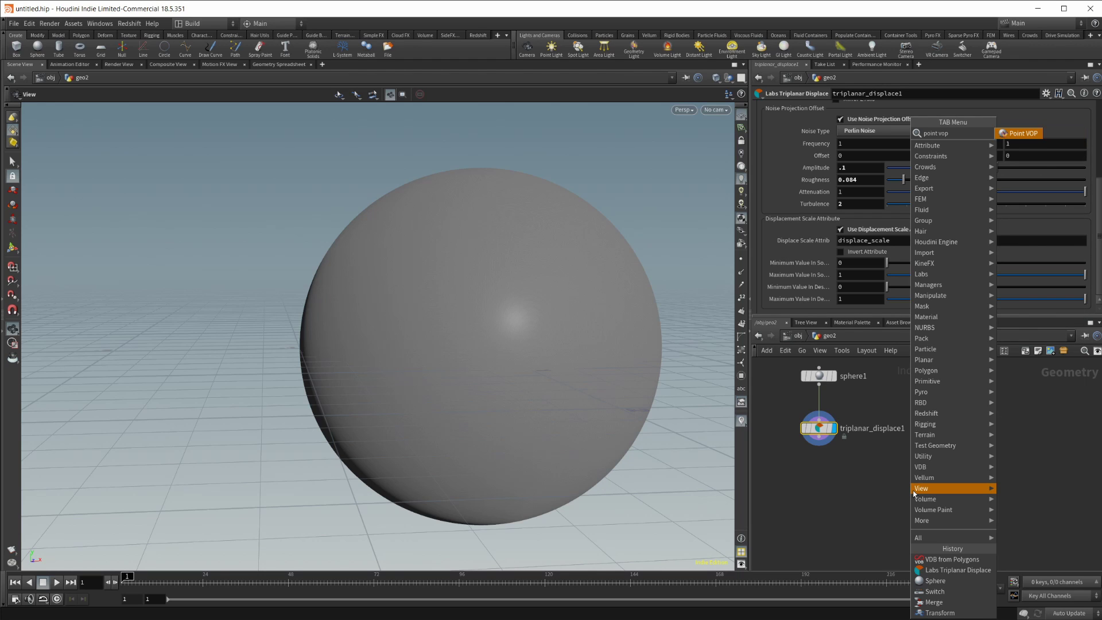
{"action": "key", "text": "Return"}
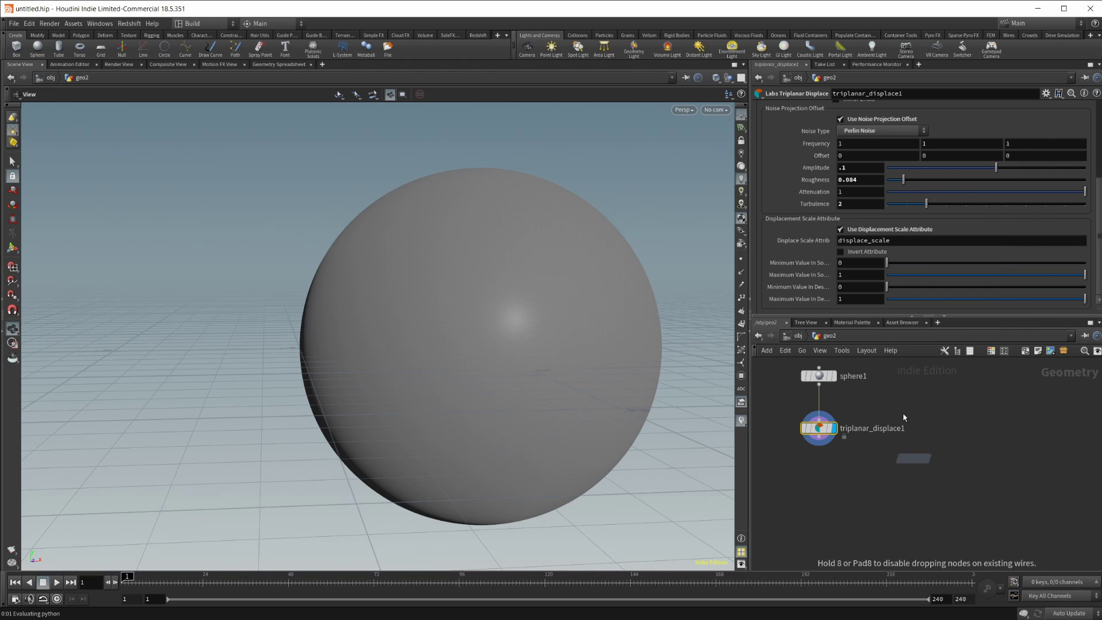
{"action": "left_click", "coordinate": [880, 394]}
{"action": "middle_click_drag", "start_coordinate": [846, 384], "coordinate": [925, 451]}
{"action": "left_click_drag", "start_coordinate": [901, 441], "coordinate": [914, 396]}
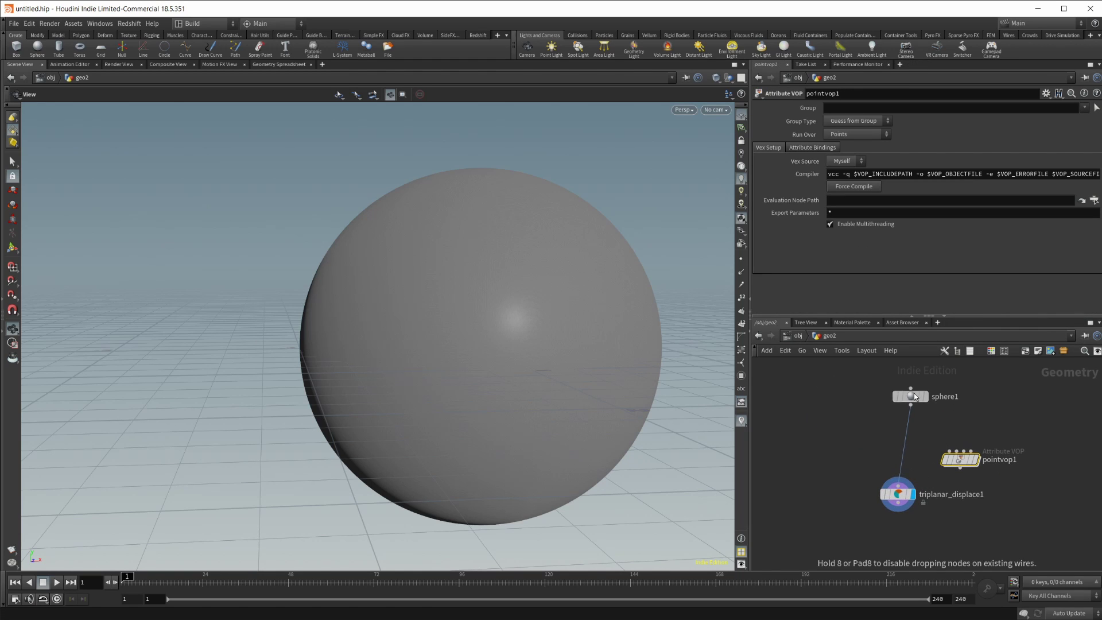
{"action": "left_click_drag", "start_coordinate": [962, 461], "coordinate": [908, 452]}
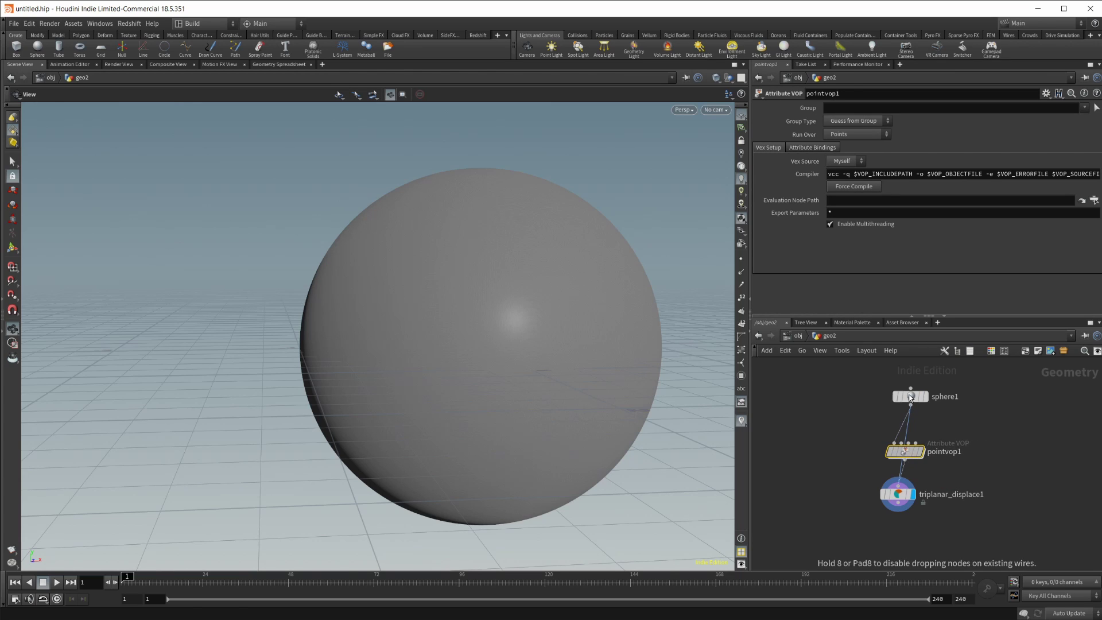
{"action": "left_click_drag", "start_coordinate": [910, 397], "coordinate": [894, 398]}
{"action": "left_click_drag", "start_coordinate": [907, 453], "coordinate": [901, 456]}
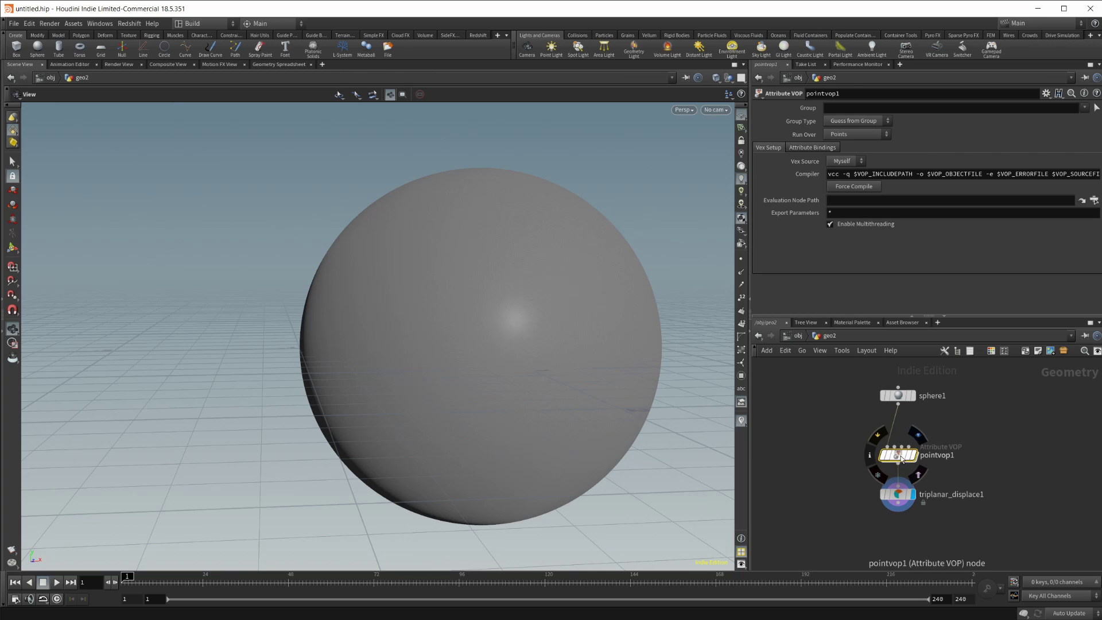
- Copy the attribute name displace_scale from triplanar_displace1, and open the network inside pointvop1 with its global parameters node aligned beside the output node
{"action": "left_click", "coordinate": [897, 493]}
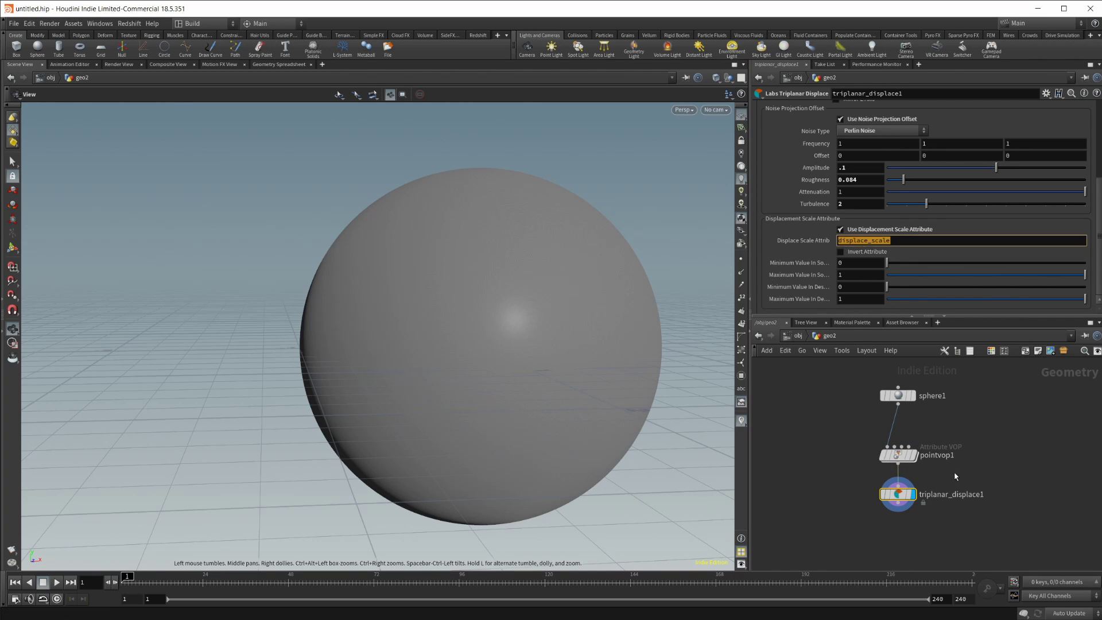
{"action": "double_click", "coordinate": [902, 459]}
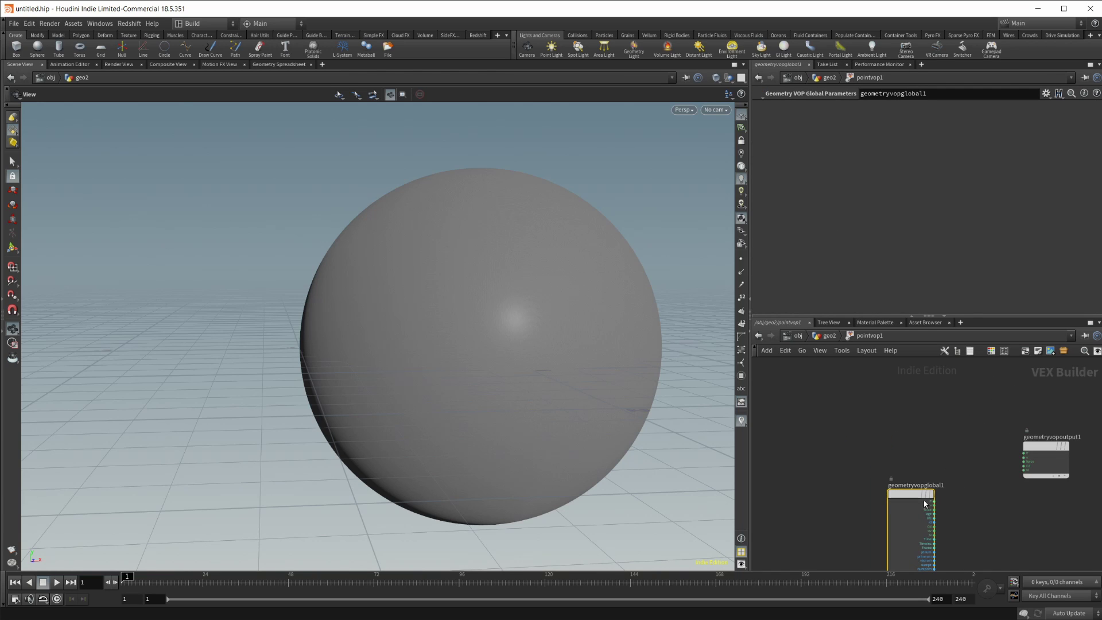
{"action": "left_click_drag", "start_coordinate": [914, 483], "coordinate": [839, 440]}
{"action": "key", "text": "u"}
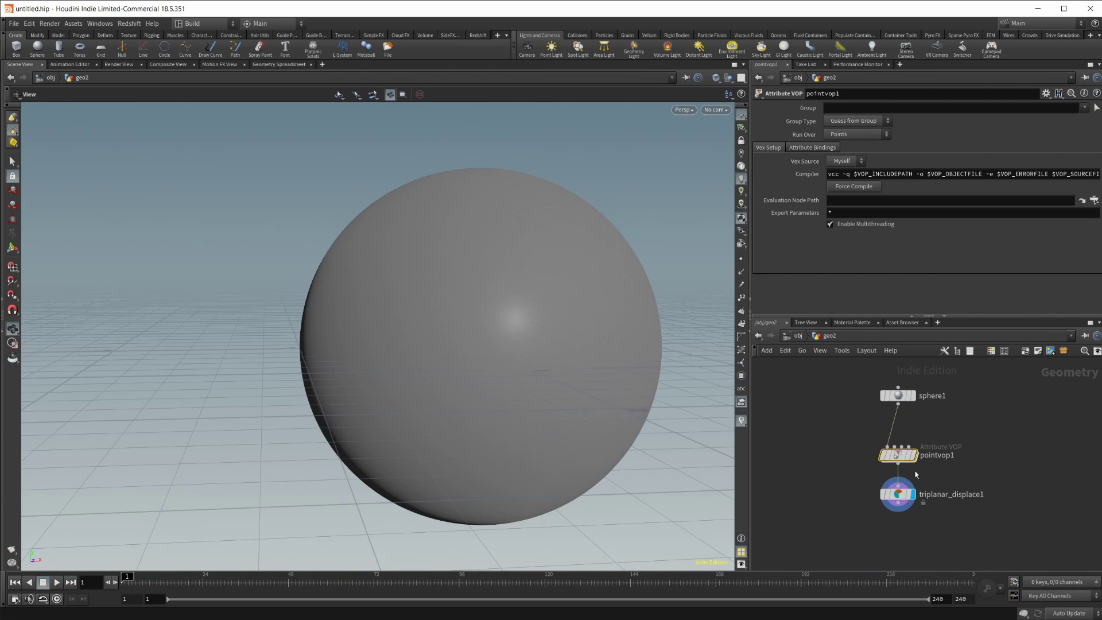
{"action": "double_click", "coordinate": [902, 456]}
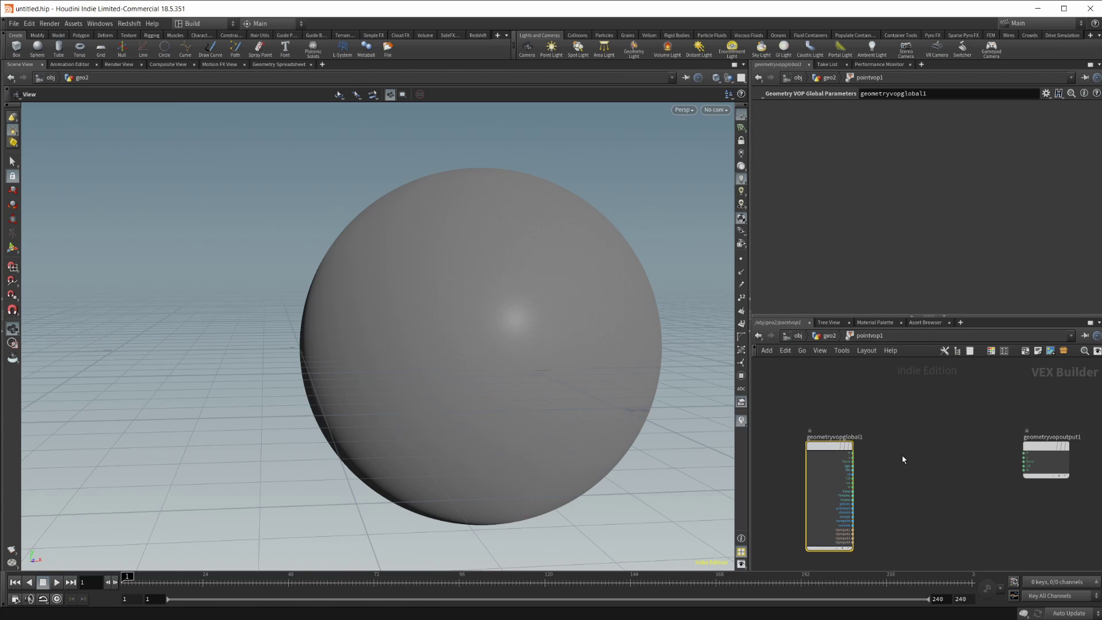
- Add a Turbulent Noise node between the global parameters and output nodes
{"action": "key", "text": "Tab"}
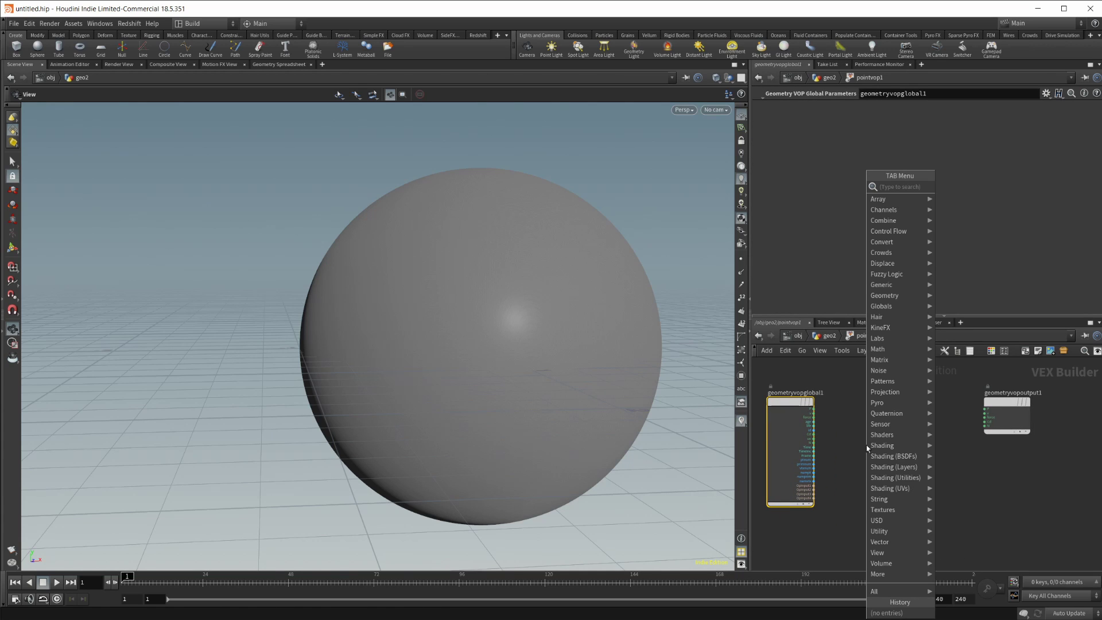
{"action": "type", "text": "turb"}
{"action": "key", "text": "Return"}
{"action": "left_click", "coordinate": [866, 446]}
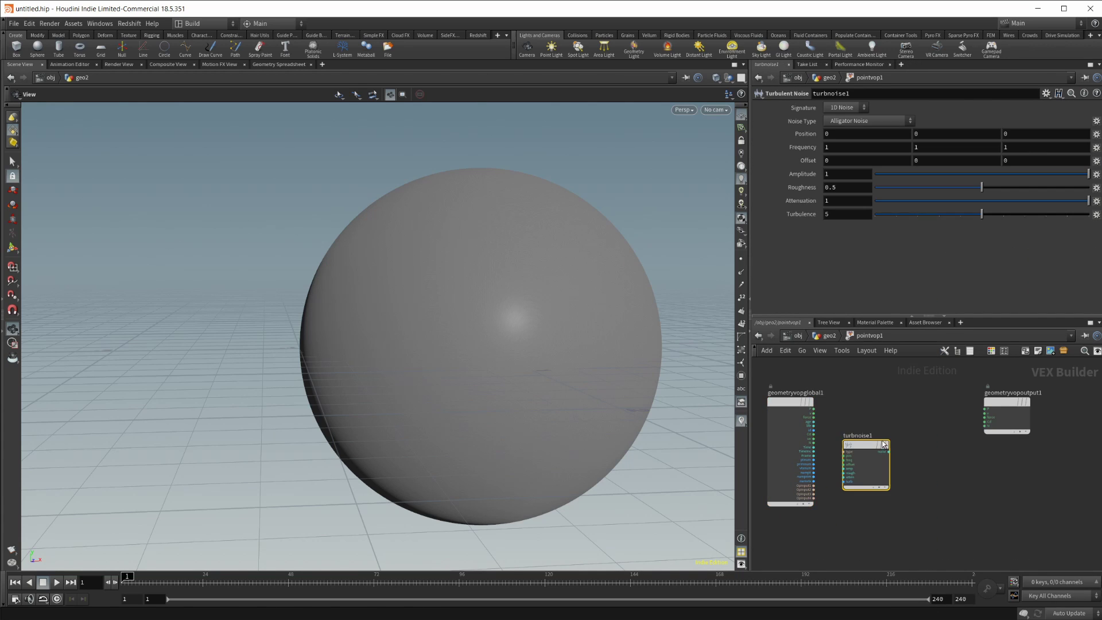
- Connect the point position to the Turbulent Noise pos input and its noise output to Cd on the output node
{"action": "scroll", "coordinate": [847, 404], "scroll_direction": "up", "scroll_amount": 5}
{"action": "left_click_drag", "start_coordinate": [812, 401], "coordinate": [874, 498]}
{"action": "middle_click_drag", "start_coordinate": [910, 471], "coordinate": [754, 444]}
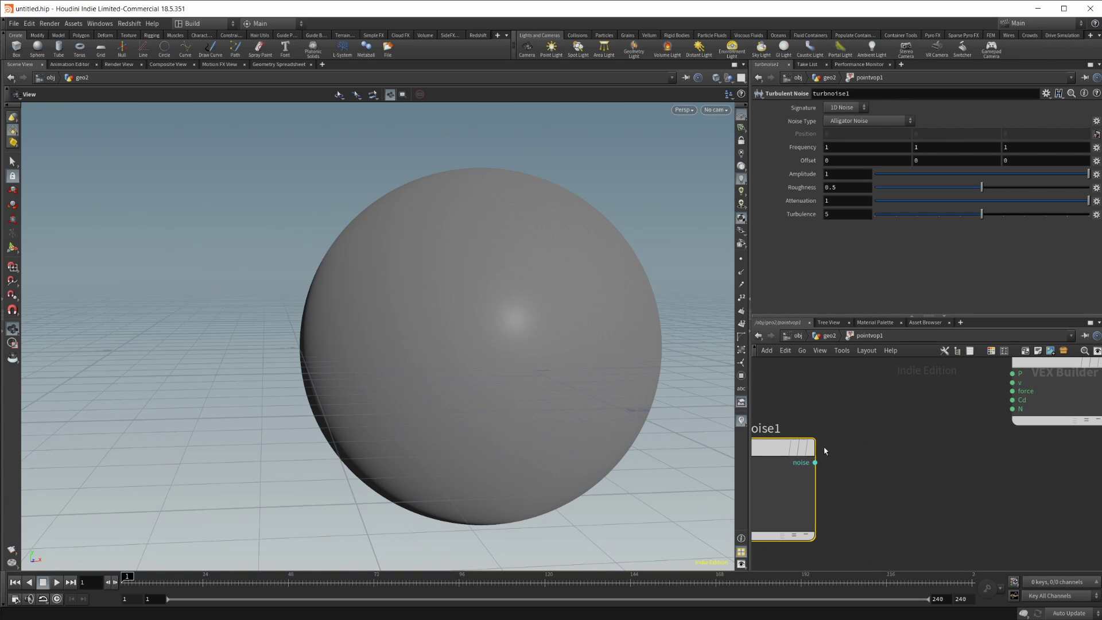
{"action": "left_click_drag", "start_coordinate": [815, 462], "coordinate": [1012, 400]}
{"action": "left_click_drag", "start_coordinate": [776, 454], "coordinate": [859, 440]}
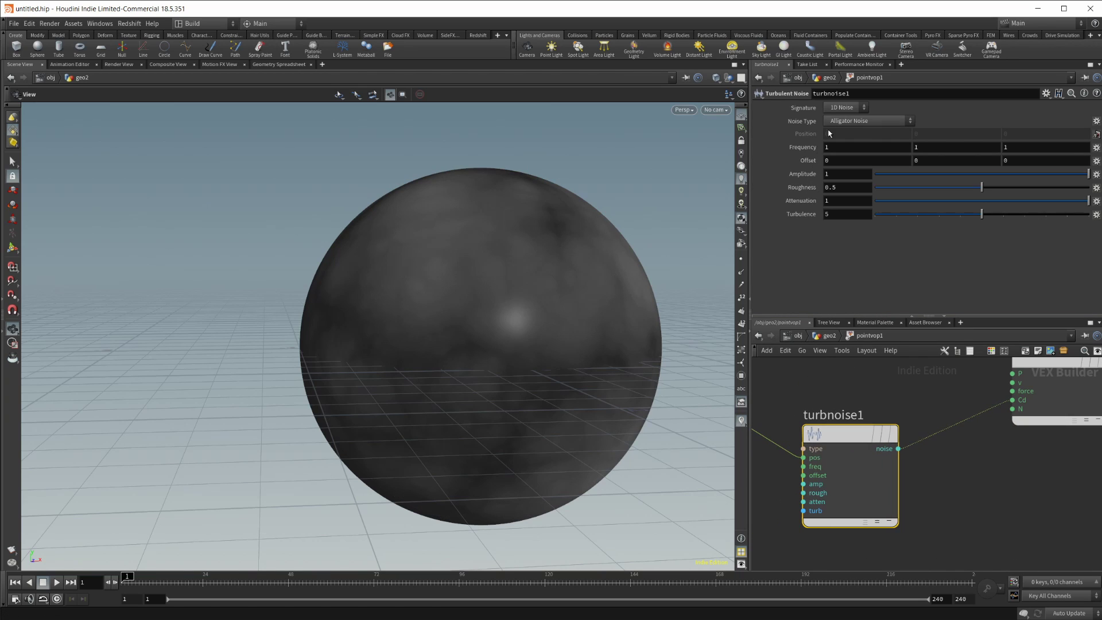
- Set the Turbulent Noise to Original Perlin Noise with Roughness 0.582 and Turbulence 3, checking the pattern on the sphere
{"action": "left_click", "coordinate": [861, 121]}
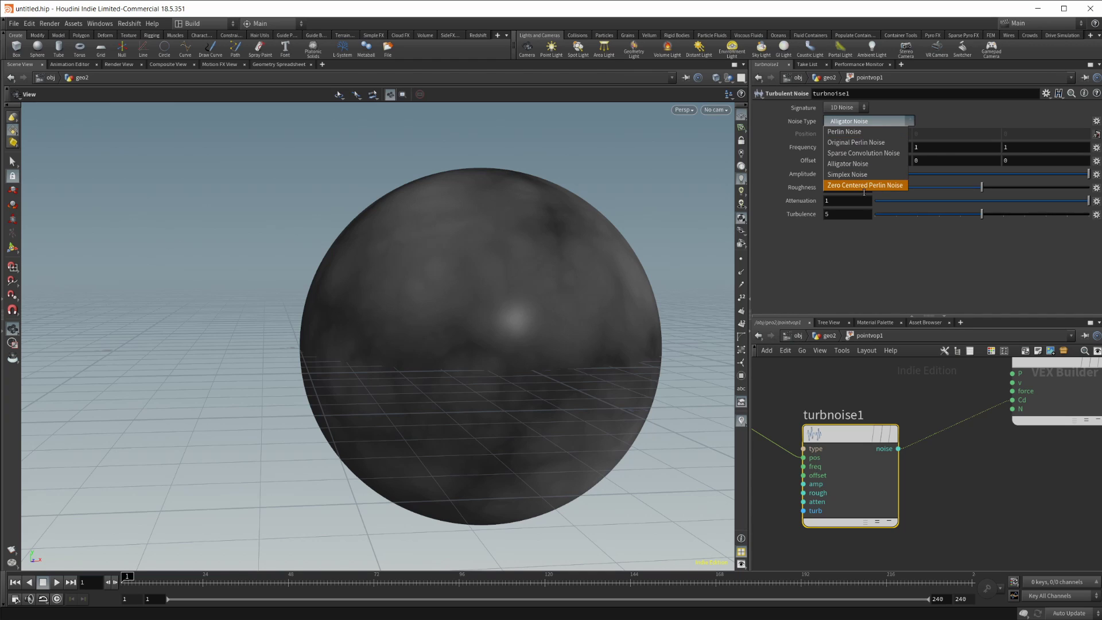
{"action": "left_click", "coordinate": [861, 142]}
{"action": "scroll", "coordinate": [595, 308], "scroll_direction": "down", "scroll_amount": 3}
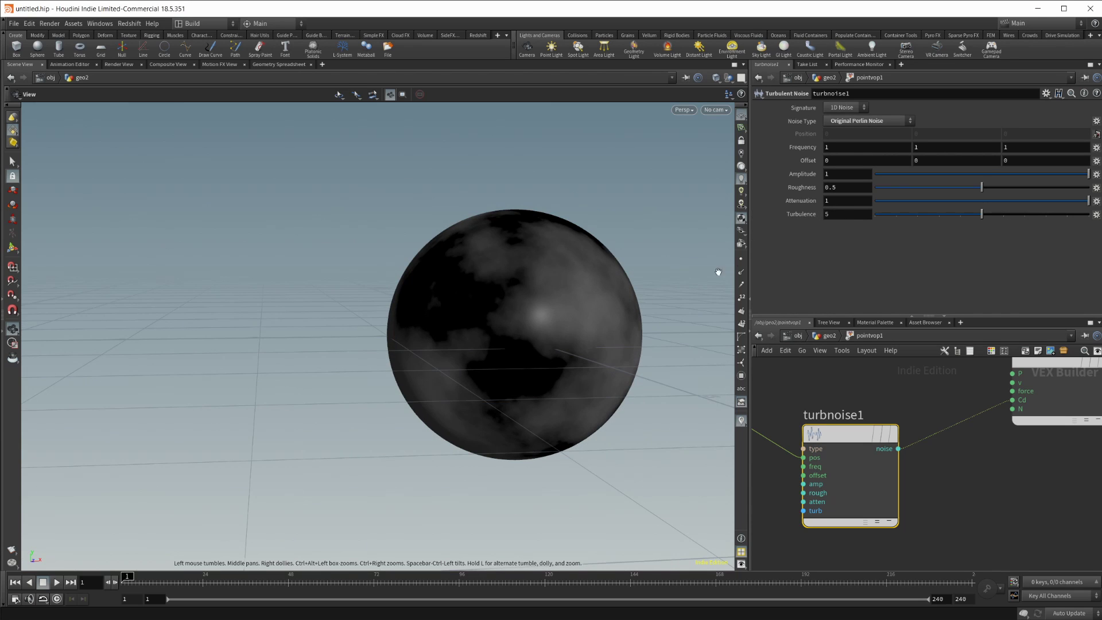
{"action": "left_click_drag", "start_coordinate": [586, 315], "coordinate": [546, 326]}
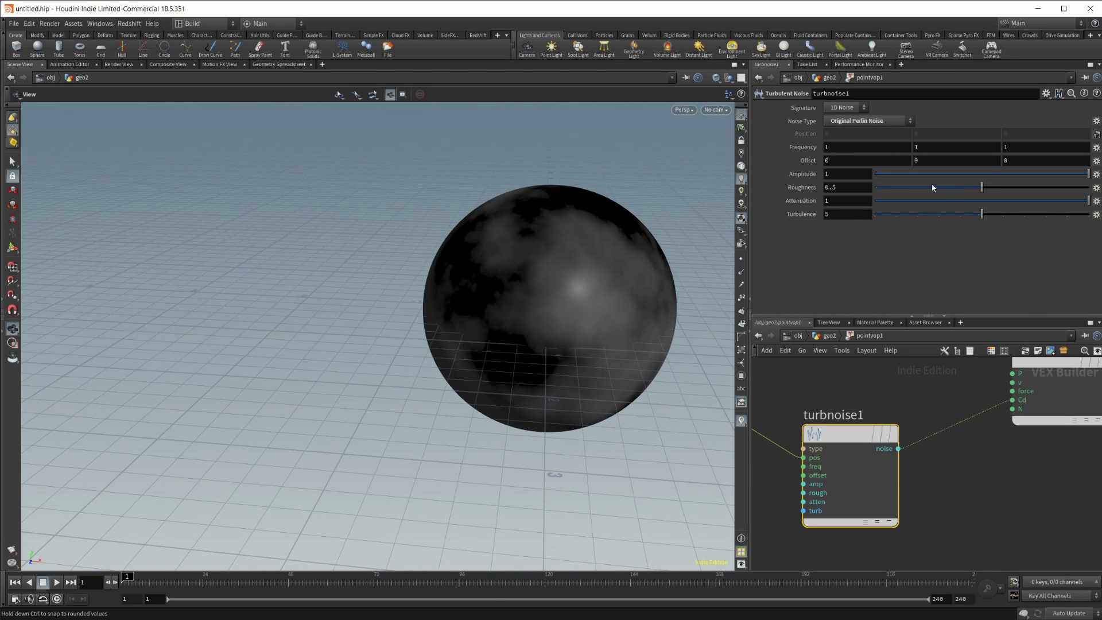
{"action": "left_click_drag", "start_coordinate": [979, 187], "coordinate": [945, 216]}
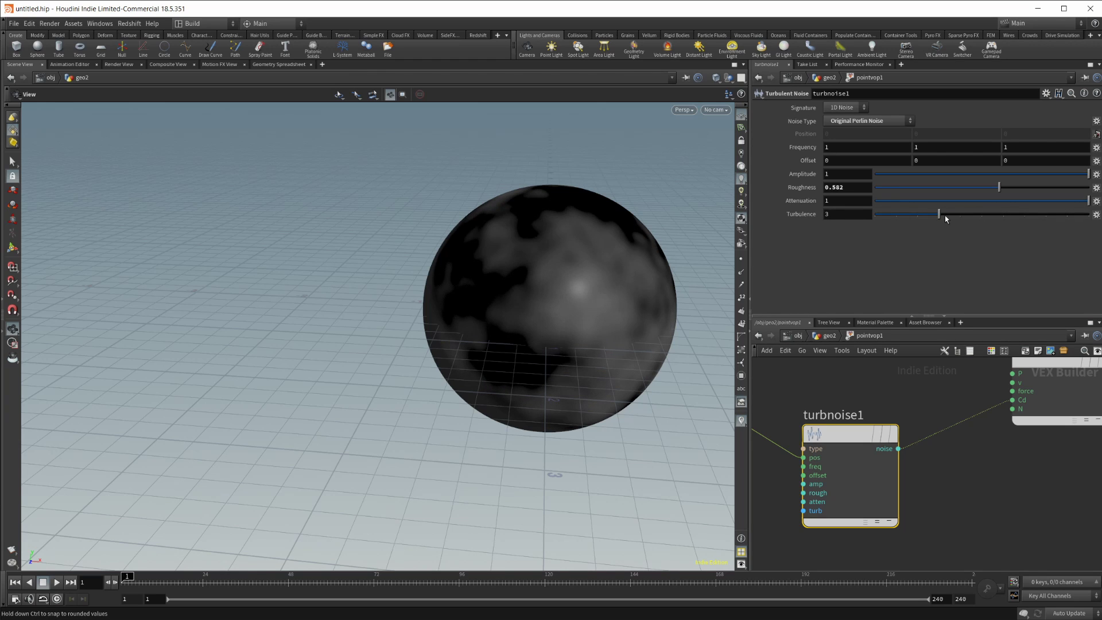
{"action": "mouse_move", "coordinate": [531, 303]}
{"action": "left_mouse_down"}
{"action": "mouse_move", "coordinate": [573, 291]}
{"action": "mouse_move", "coordinate": [520, 320]}
{"action": "mouse_move", "coordinate": [528, 300]}
{"action": "left_mouse_up"}
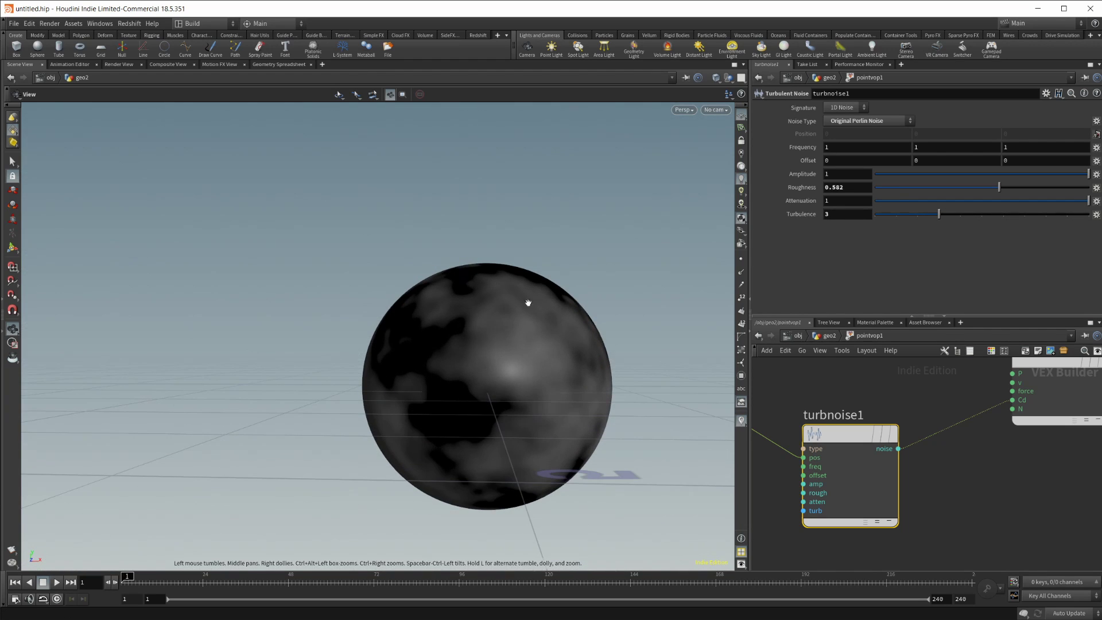
- Add a Bind node and connect the Turbulent Noise output to its input
{"action": "middle_click_drag", "start_coordinate": [987, 462], "coordinate": [1015, 437]}
{"action": "key", "text": "Tab"}
{"action": "mouse_move", "coordinate": [1013, 449]}
{"action": "type", "text": "bind"}
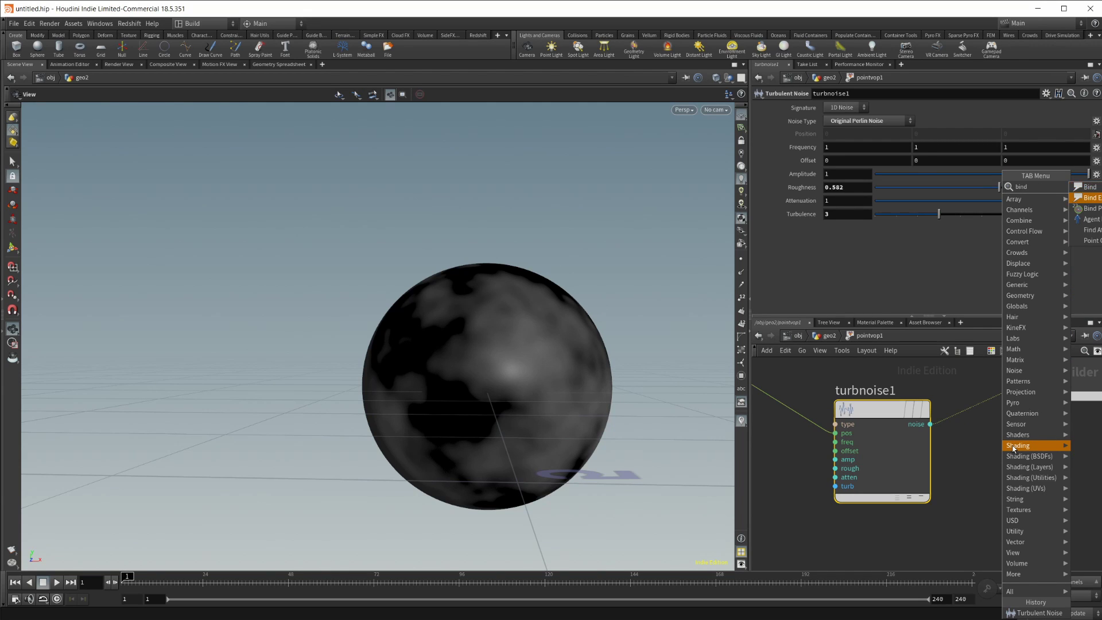
{"action": "key", "text": "Return"}
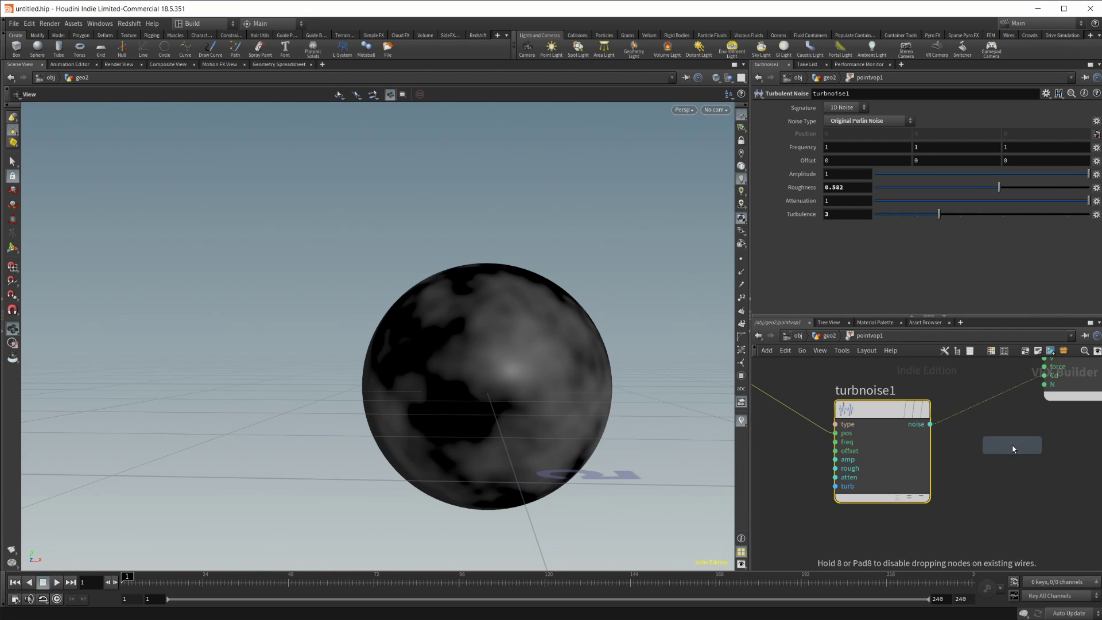
{"action": "left_click", "coordinate": [1010, 453]}
{"action": "left_click_drag", "start_coordinate": [930, 424], "coordinate": [965, 460]}
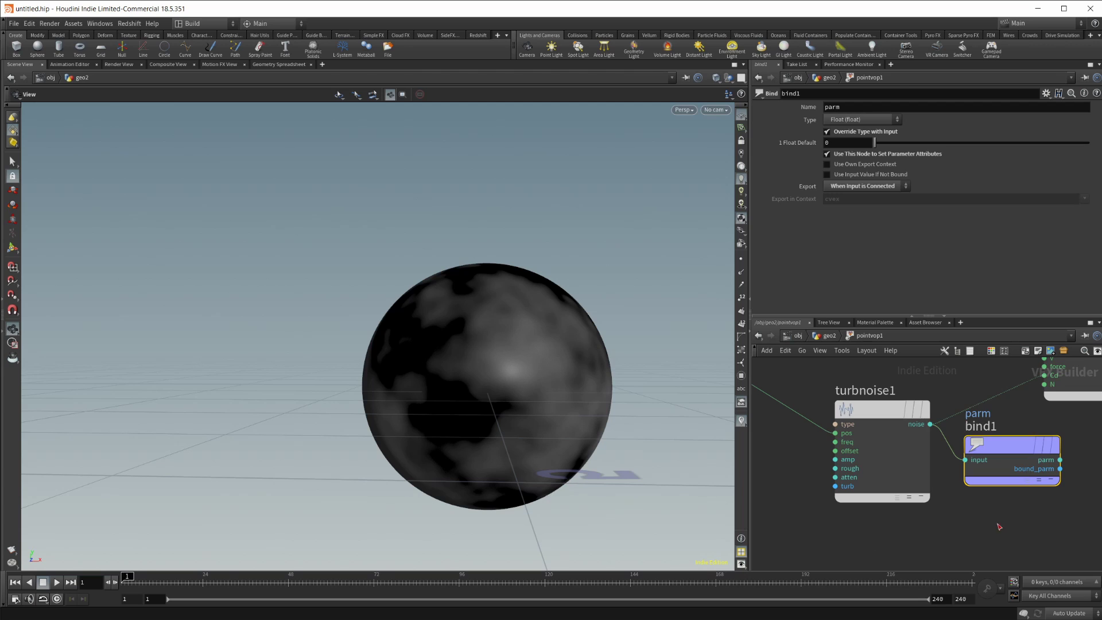
- Set the Bind node's Name to displace_scale using the copied attribute name
{"action": "middle_click_drag", "start_coordinate": [999, 525], "coordinate": [931, 528]}
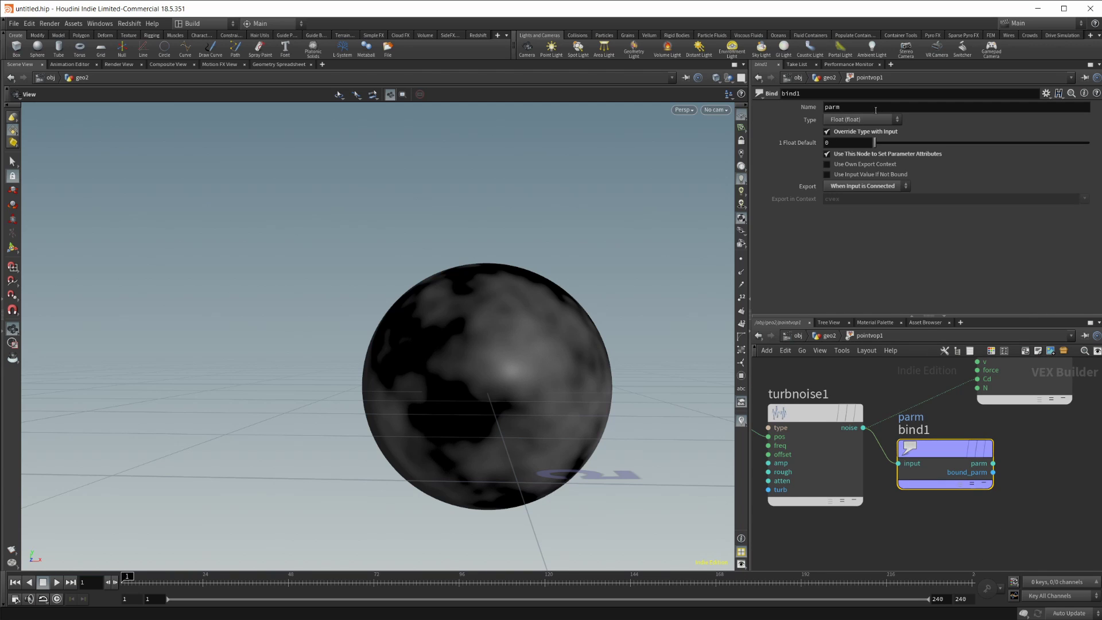
{"action": "left_click_drag", "start_coordinate": [876, 109], "coordinate": [782, 119]}
{"action": "type", "text": "displace_scale"}
{"action": "key", "text": "Return"}
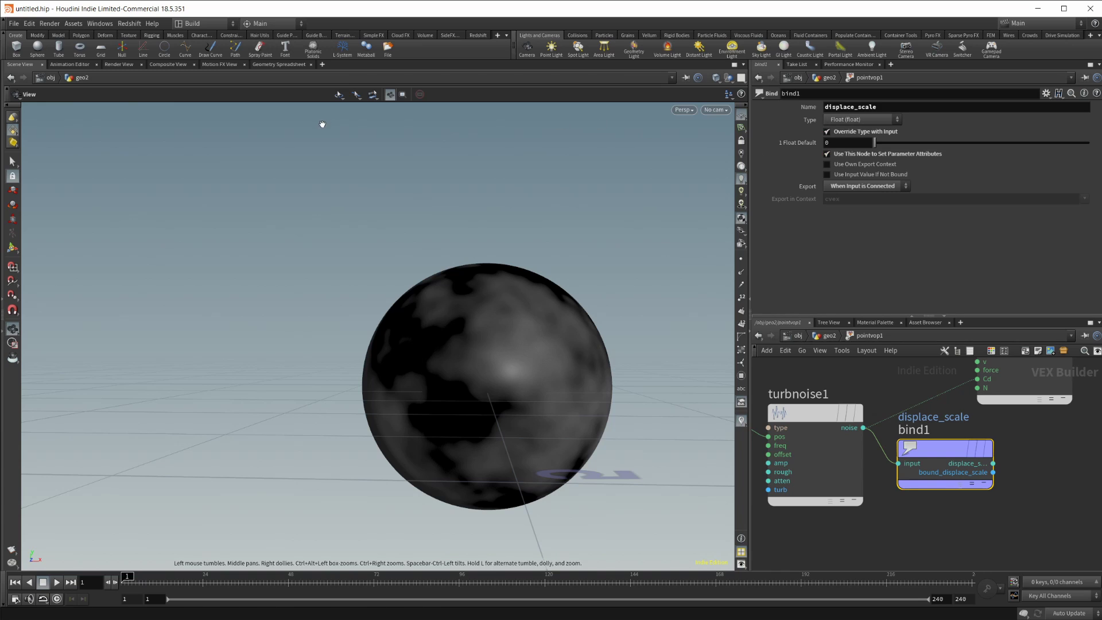
- Display the triplanar_displace1 result in the geometry network, and cut the wire from the Turbulent Noise to Cd inside pointvop1
{"action": "key", "text": "u"}
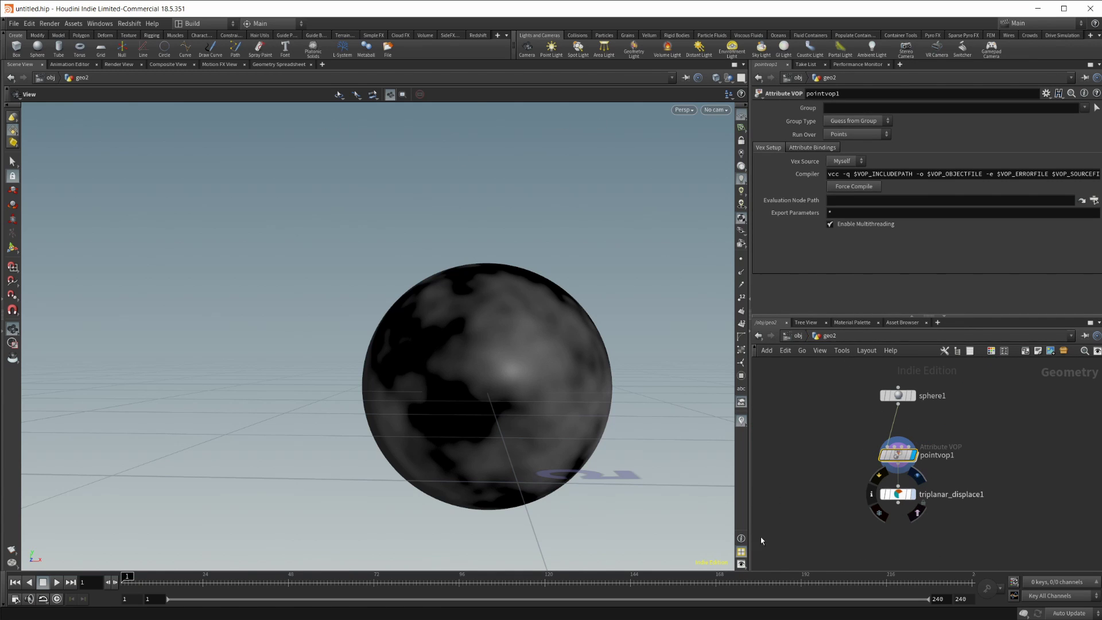
{"action": "key", "text": "r"}
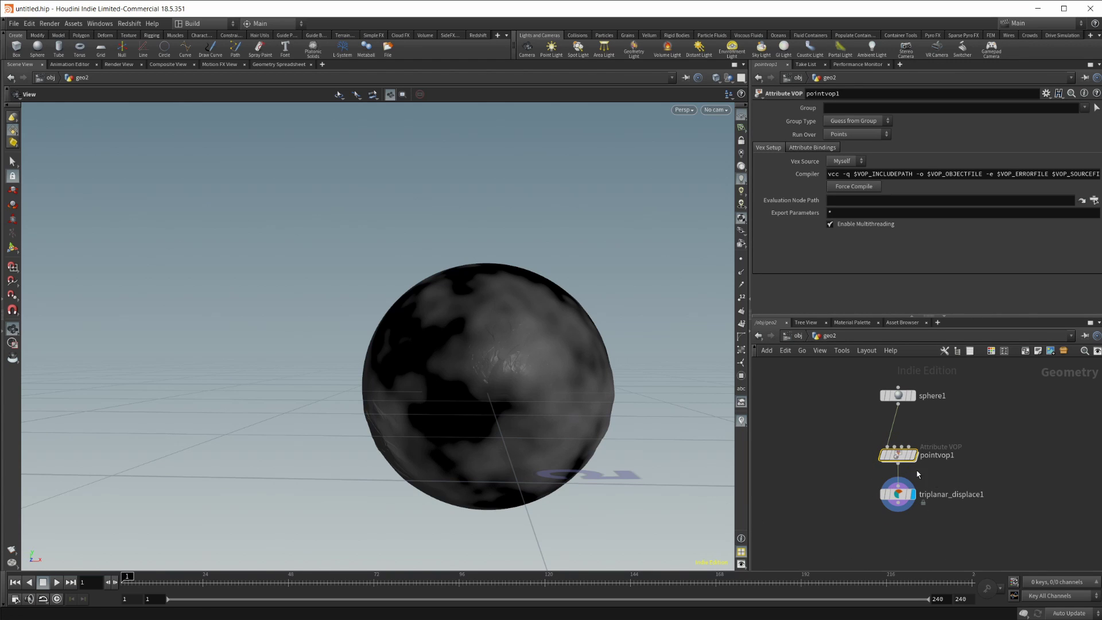
{"action": "double_click", "coordinate": [904, 457]}
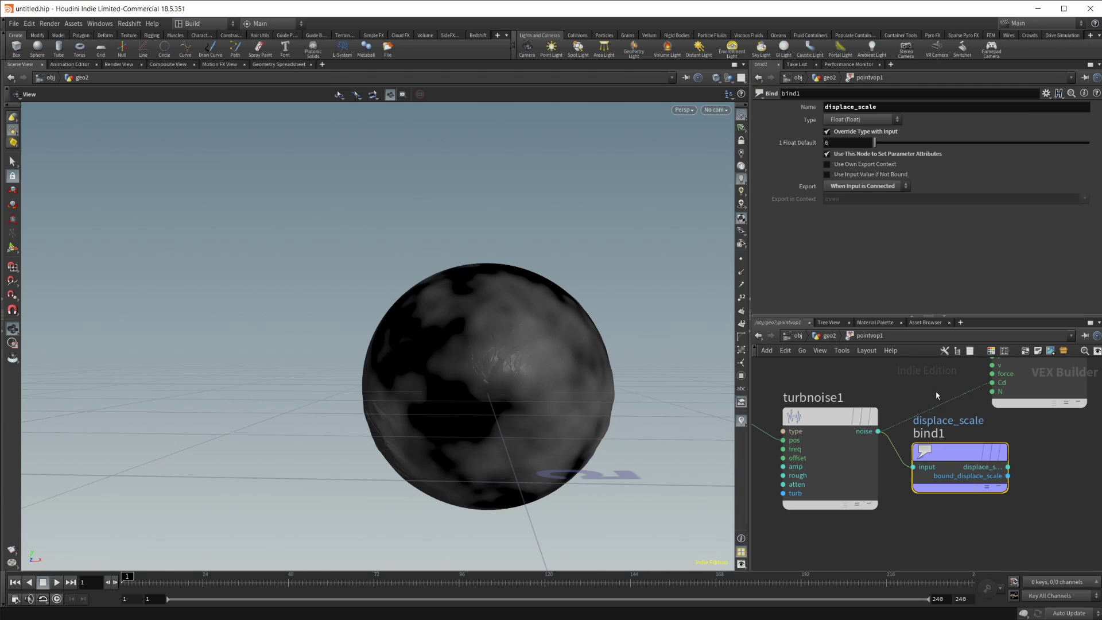
{"action": "key", "text": "y"}
{"action": "left_click_drag", "start_coordinate": [936, 391], "coordinate": [968, 414]}
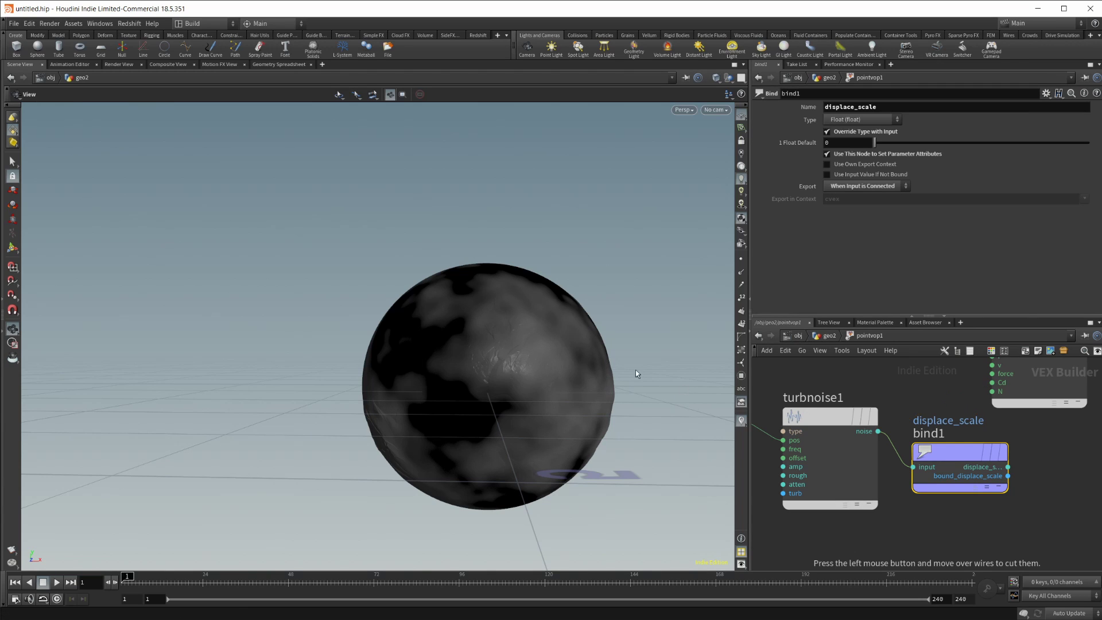
- Return to the geo2 network and examine the masked displacement on the sphere from several angles
{"action": "left_click", "coordinate": [829, 336]}
{"action": "left_click", "coordinate": [830, 336]}
{"action": "left_click", "coordinate": [794, 433]}
{"action": "left_click_drag", "start_coordinate": [541, 411], "coordinate": [509, 424]}
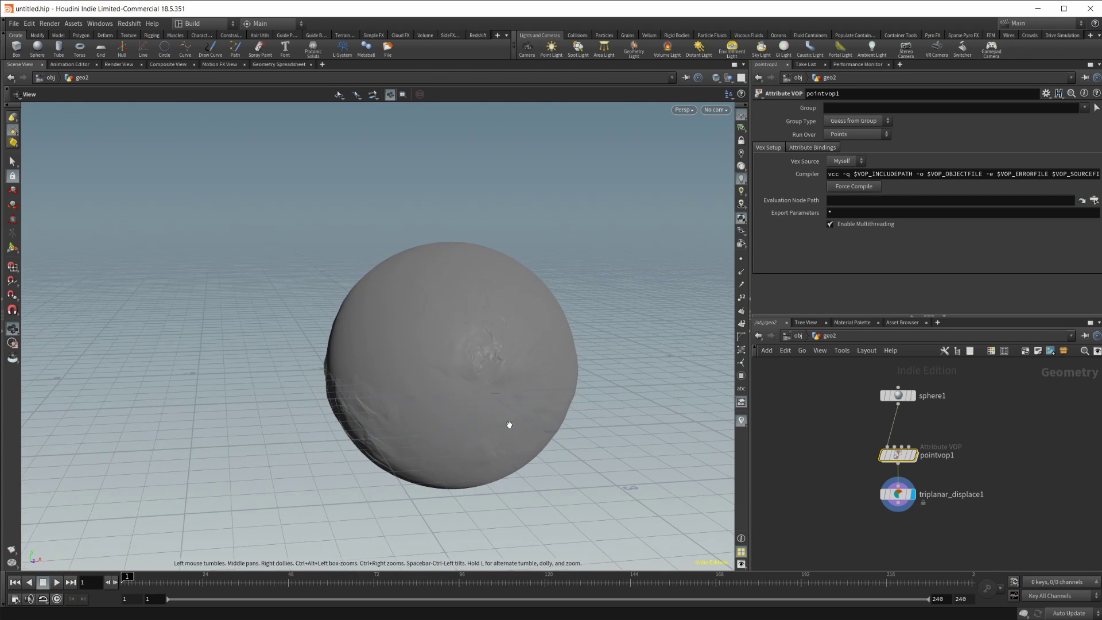
{"action": "right_click_drag", "start_coordinate": [509, 424], "coordinate": [395, 385]}
{"action": "left_click_drag", "start_coordinate": [394, 385], "coordinate": [450, 352]}
{"action": "right_click_drag", "start_coordinate": [450, 352], "coordinate": [464, 380]}
{"action": "left_click_drag", "start_coordinate": [464, 380], "coordinate": [495, 393]}
- Set the Roughness of the Turbulent Noise inside pointvop1 to 0.775 and check the sphere's surface
{"action": "double_click", "coordinate": [902, 457]}
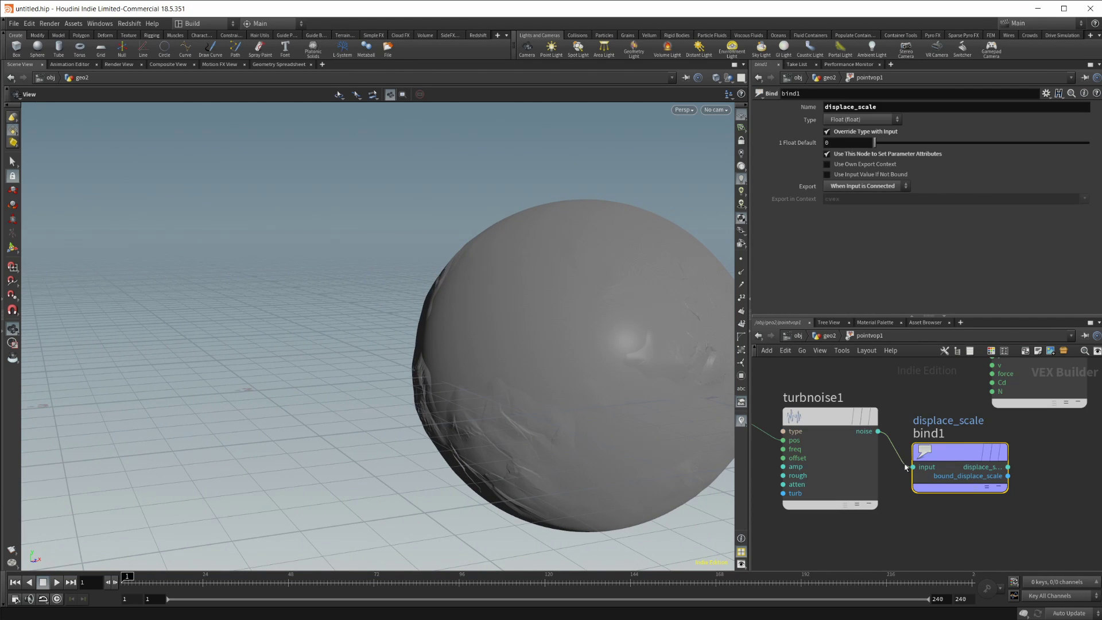
{"action": "middle_click_drag", "start_coordinate": [890, 519], "coordinate": [909, 518]}
{"action": "left_click", "coordinate": [850, 418]}
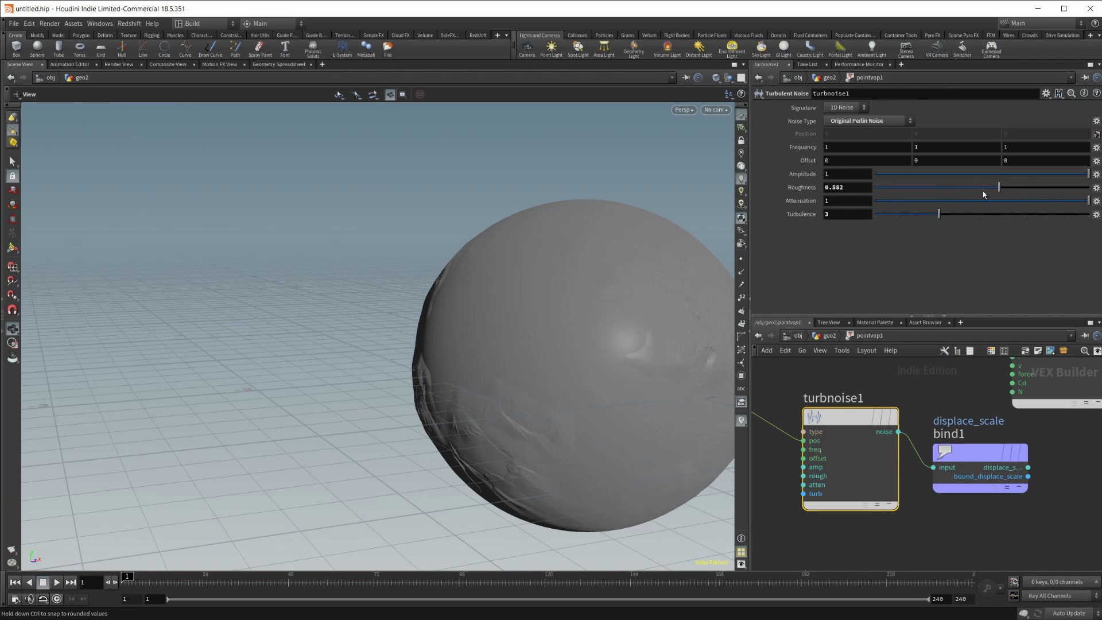
{"action": "left_click", "coordinate": [1041, 189]}
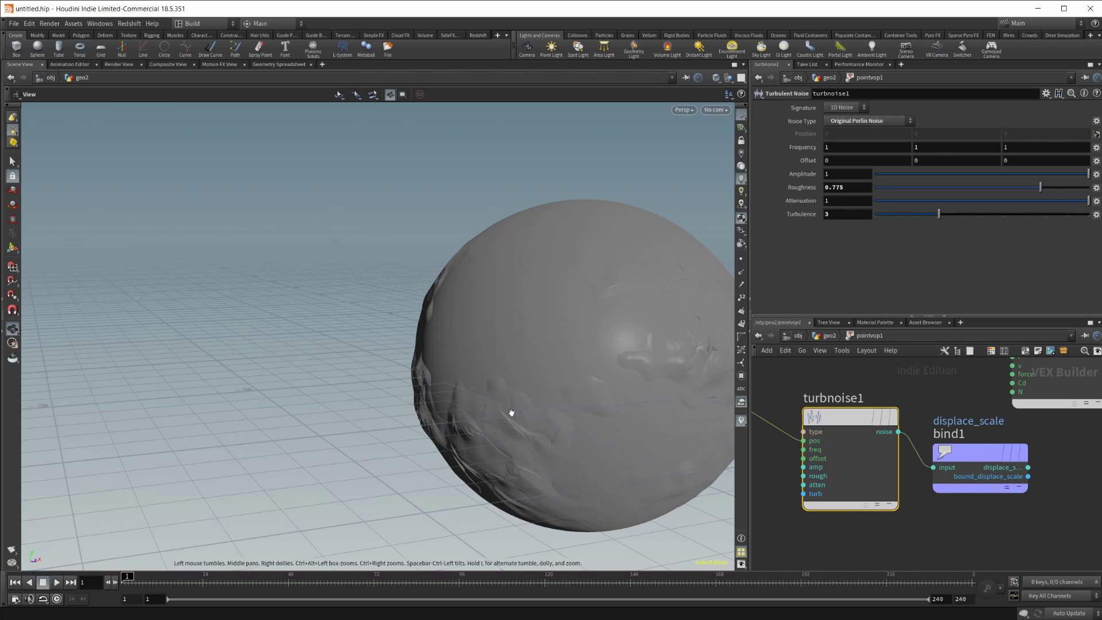
{"action": "left_click_drag", "start_coordinate": [512, 412], "coordinate": [384, 389]}
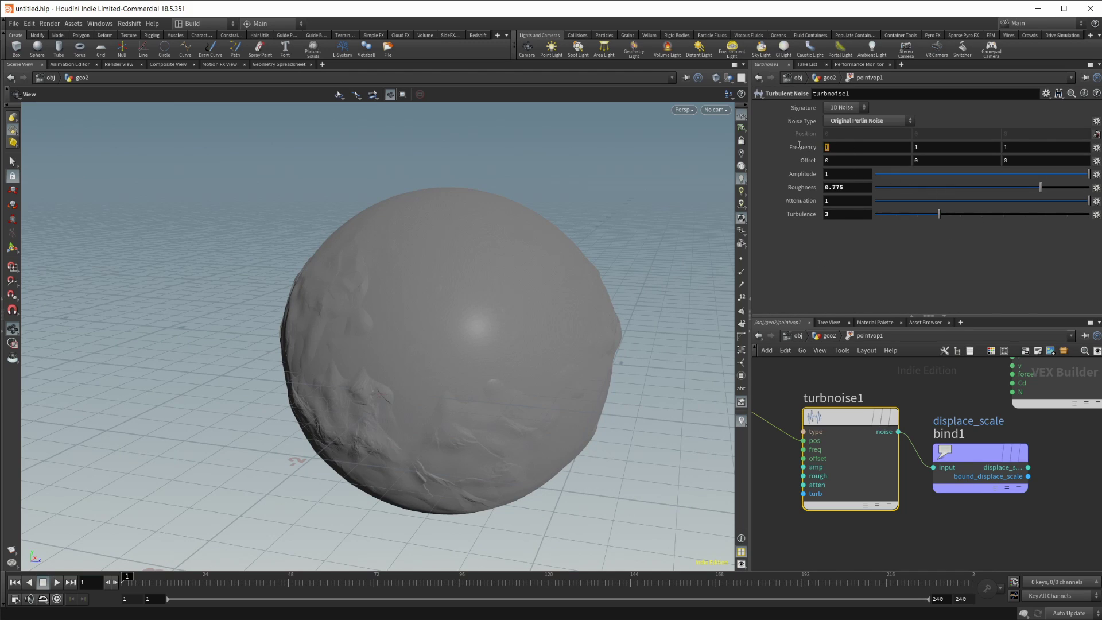
- Set the Turbulent Noise Frequency to .4 on all three axes and check the displaced surface
{"action": "type", "text": ".2"}
{"action": "key", "text": "Tab"}
{"action": "type", "text": ".4"}
{"action": "key", "text": "Tab"}
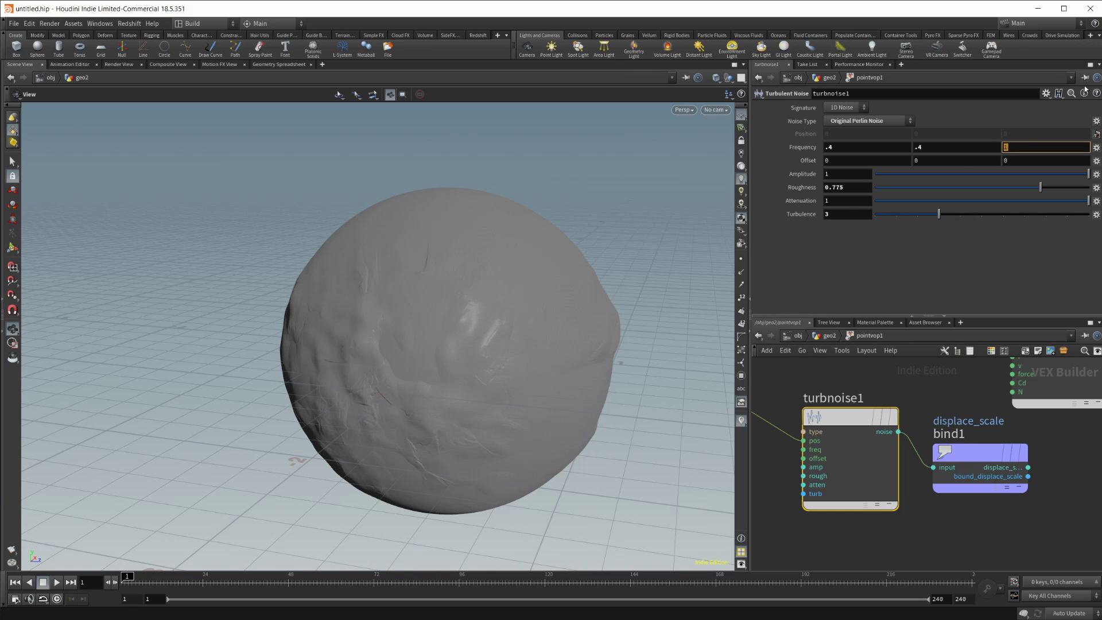
{"action": "type", "text": ".4"}
{"action": "key", "text": "Return"}
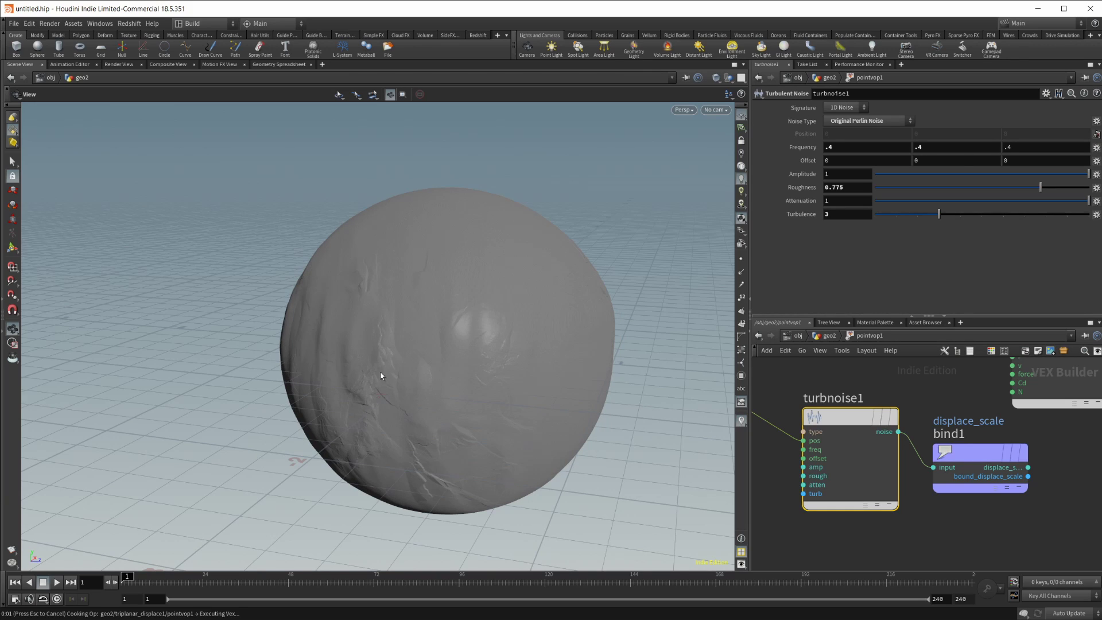
{"action": "left_click_drag", "start_coordinate": [517, 371], "coordinate": [714, 300]}
- Set the Turbulent Noise Amplitude to 2 and check the stronger displacement on the sphere
{"action": "left_click", "coordinate": [860, 174]}
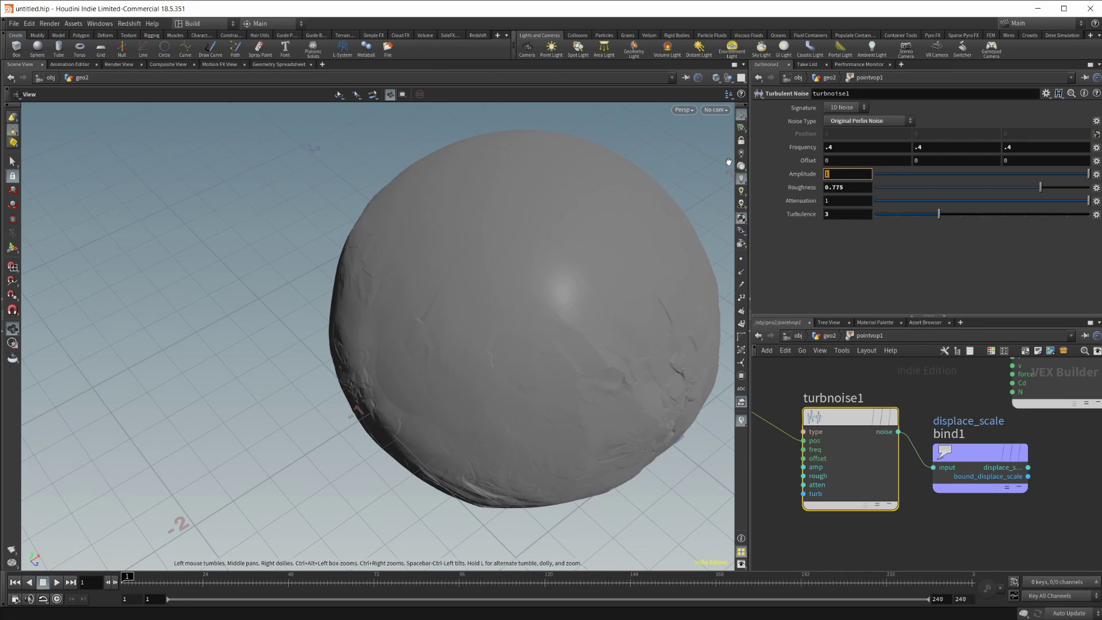
{"action": "type", "text": "2"}
{"action": "key", "text": "Return"}
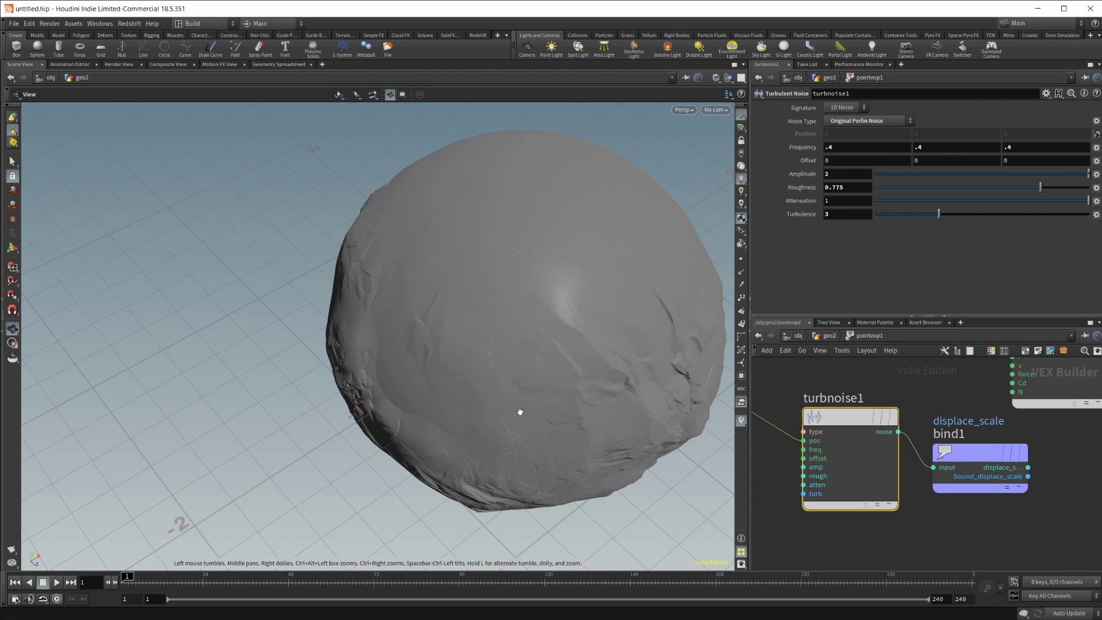
{"action": "left_click_drag", "start_coordinate": [519, 446], "coordinate": [516, 402]}
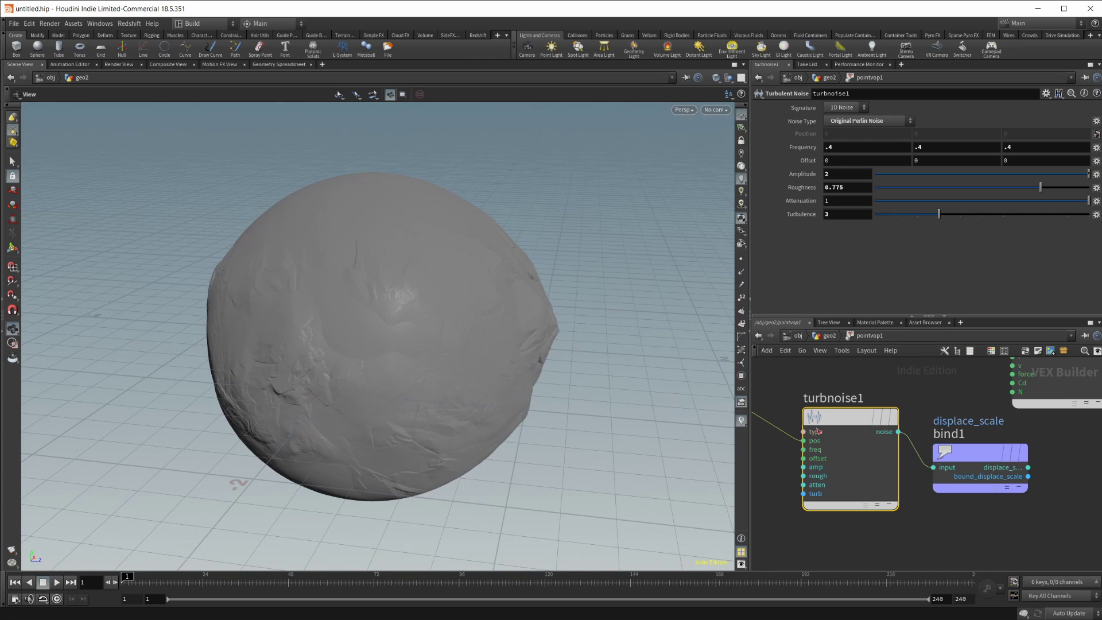
- Review the Bind node's attribute name and return to the geo2 network
{"action": "left_click", "coordinate": [987, 469]}
{"action": "left_click", "coordinate": [855, 107]}
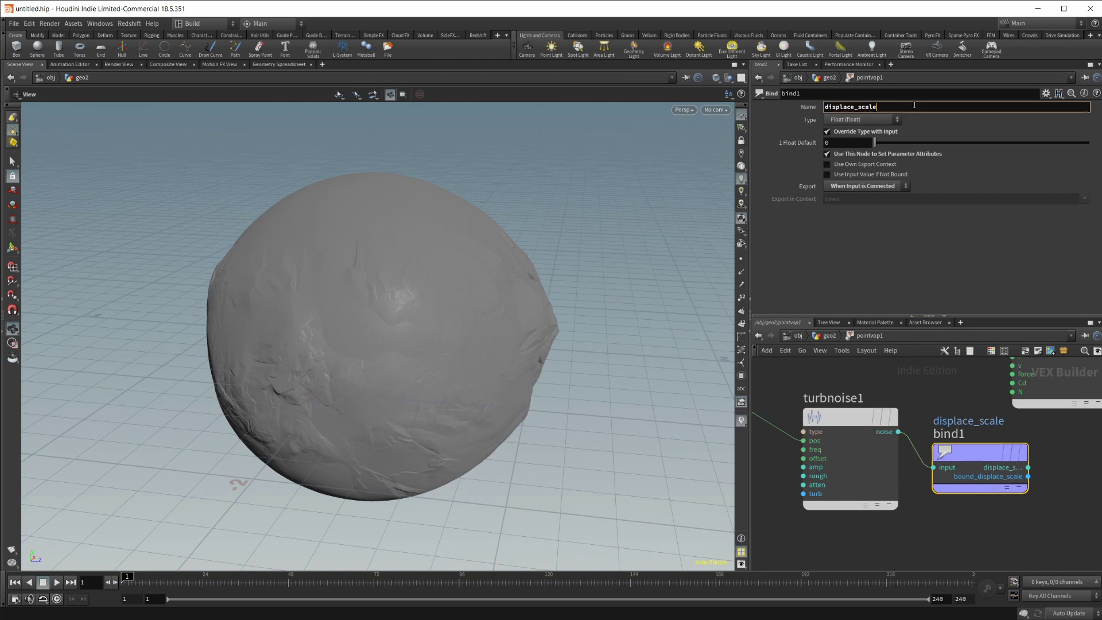
{"action": "left_click", "coordinate": [908, 539]}
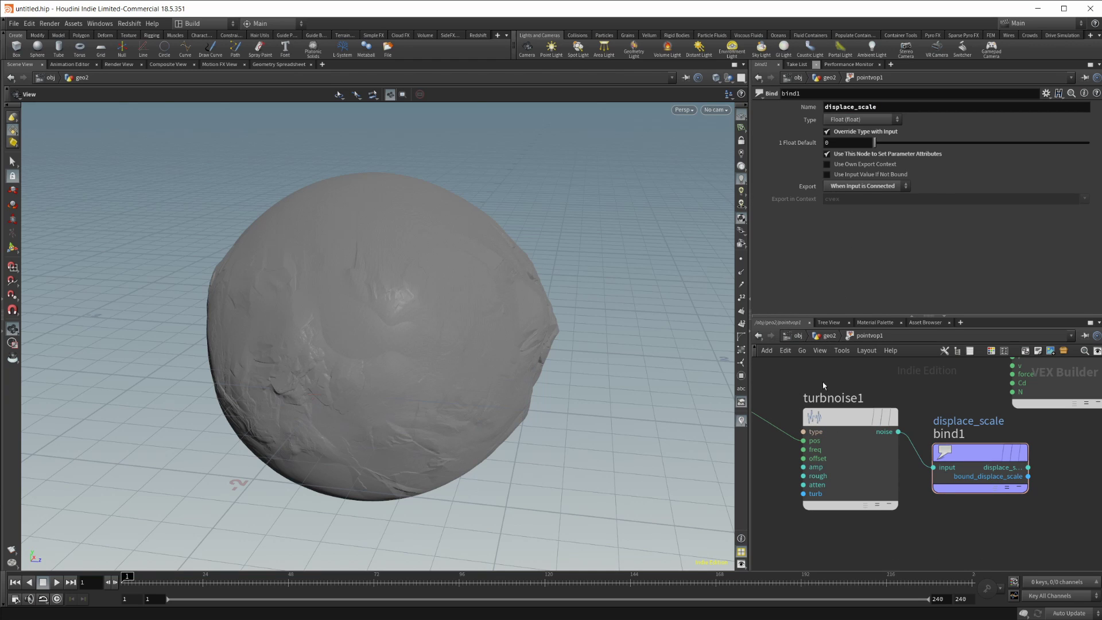
{"action": "left_click_drag", "start_coordinate": [385, 333], "coordinate": [349, 359]}
{"action": "left_click", "coordinate": [830, 336]}
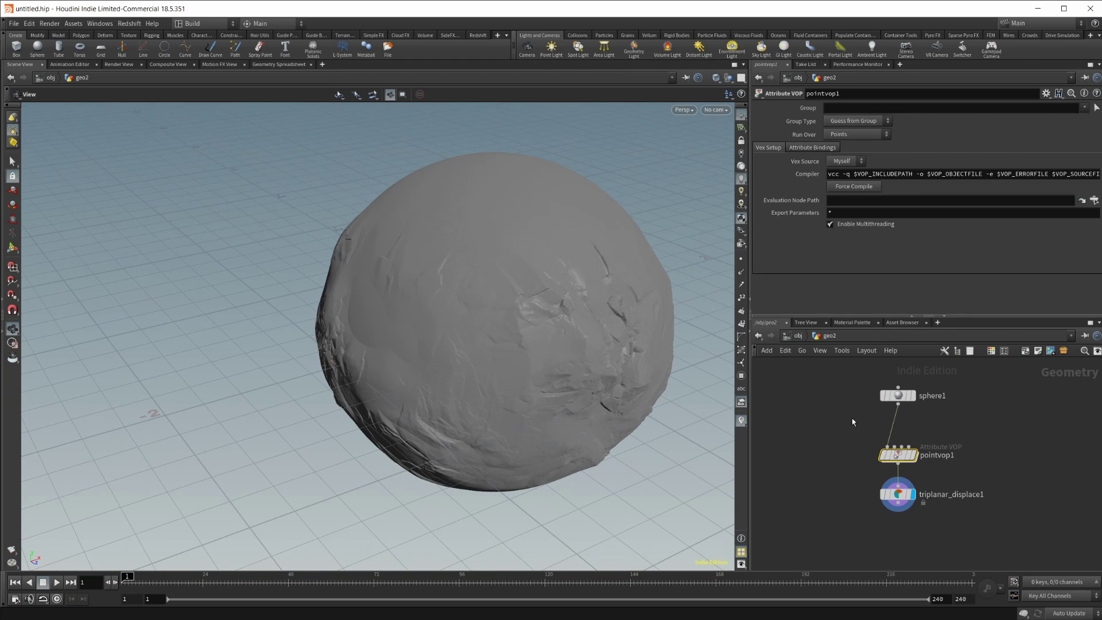
- Inspect the overall shape of the displaced sphere, comparing its smooth and rocky areas
{"action": "middle_click_drag", "start_coordinate": [856, 513], "coordinate": [846, 491]}
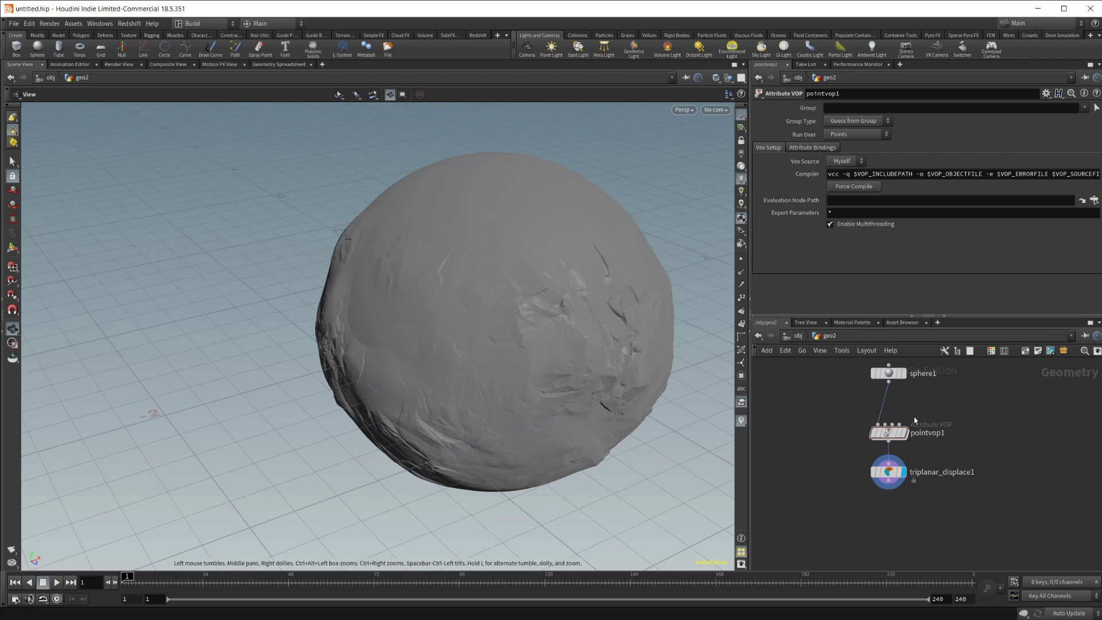
{"action": "mouse_move", "coordinate": [900, 477]}
{"action": "left_click_drag", "start_coordinate": [561, 369], "coordinate": [613, 406]}
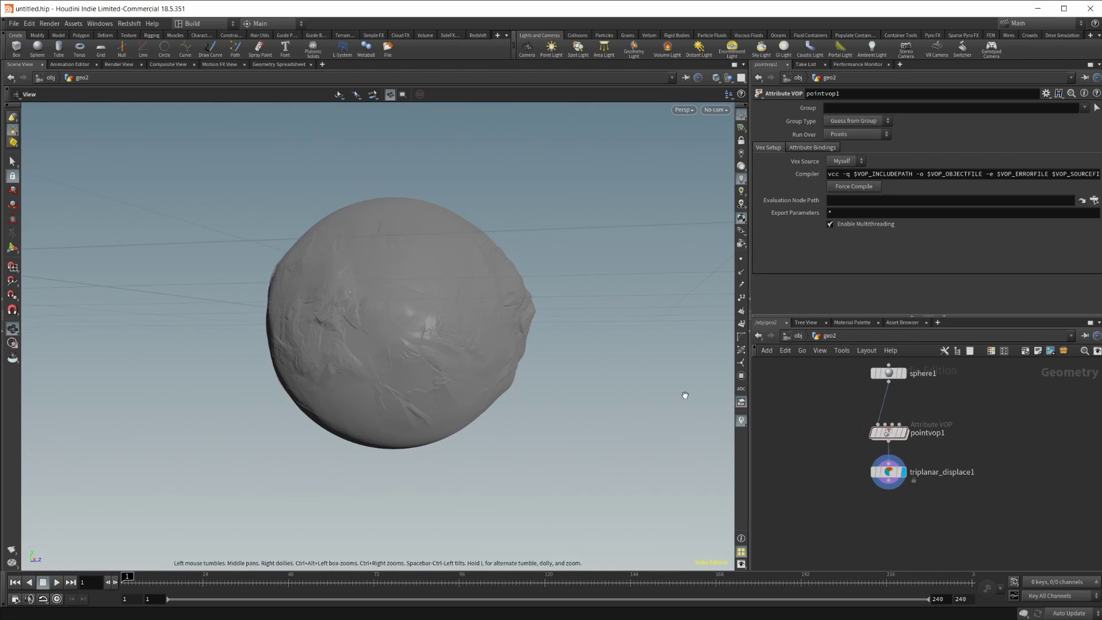
{"action": "left_click_drag", "start_coordinate": [440, 323], "coordinate": [453, 350]}
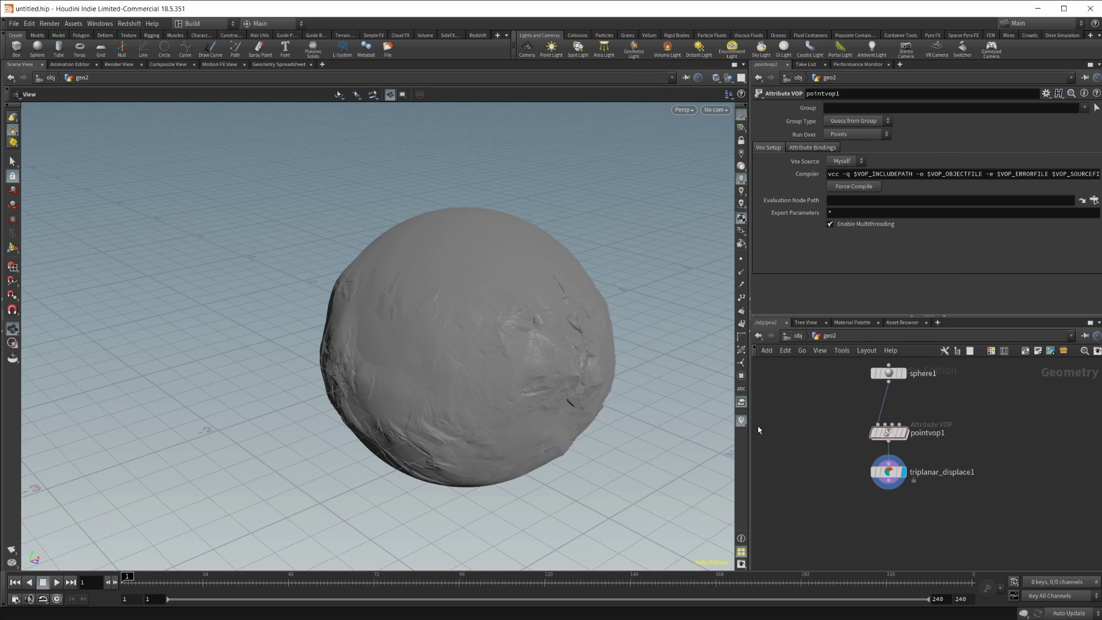
{"action": "middle_click_drag", "start_coordinate": [791, 389], "coordinate": [852, 408]}
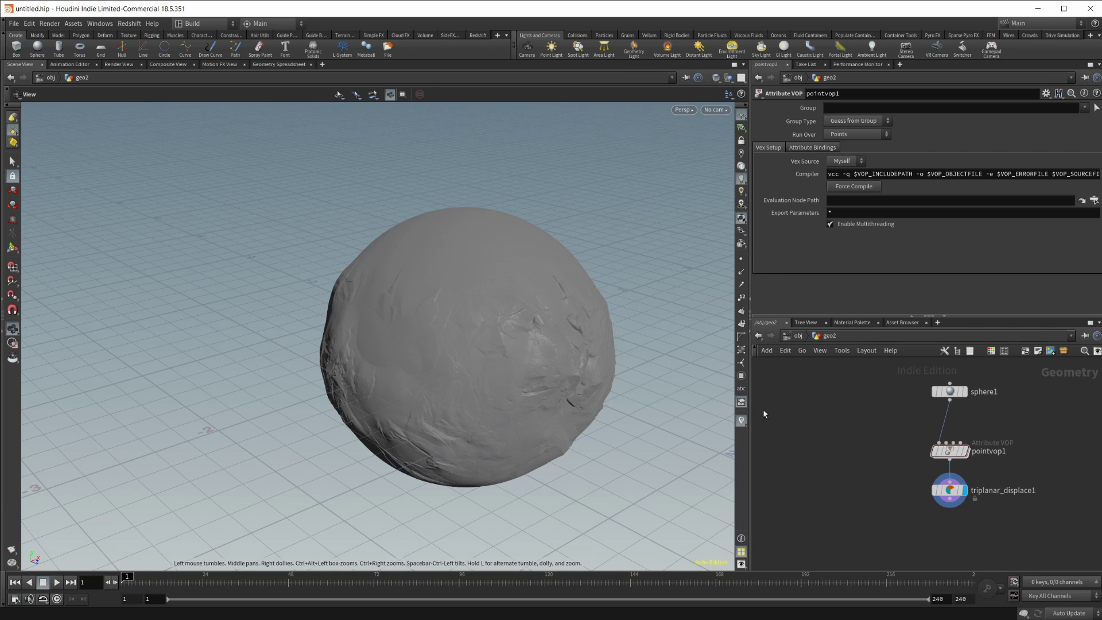
{"action": "scroll", "coordinate": [512, 384], "scroll_direction": "down", "scroll_amount": 2}
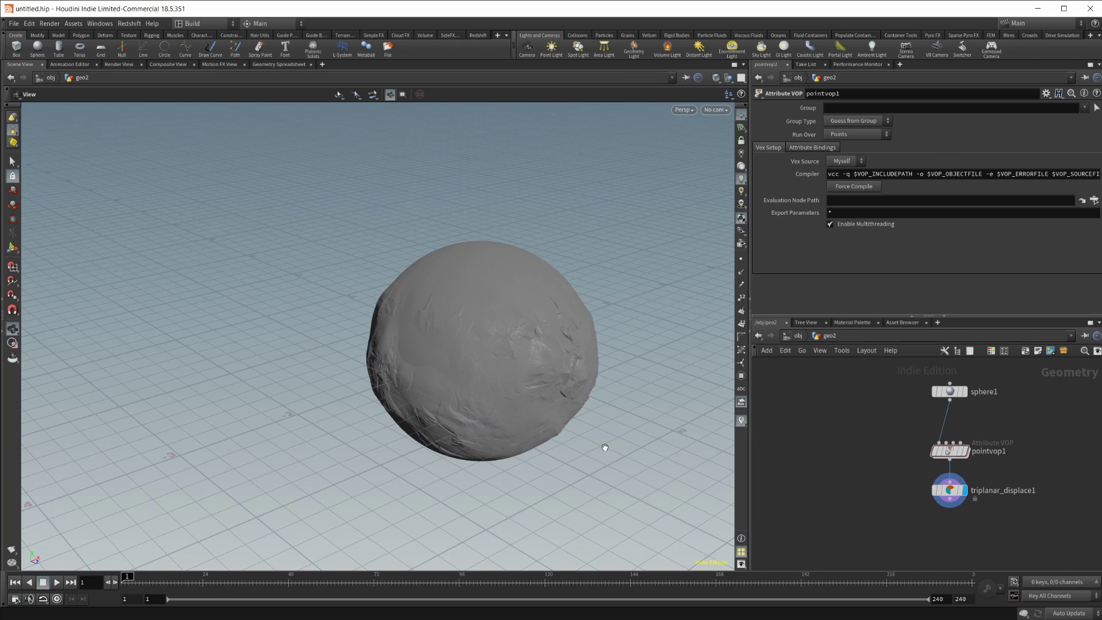
{"action": "left_click_drag", "start_coordinate": [586, 401], "coordinate": [493, 383]}
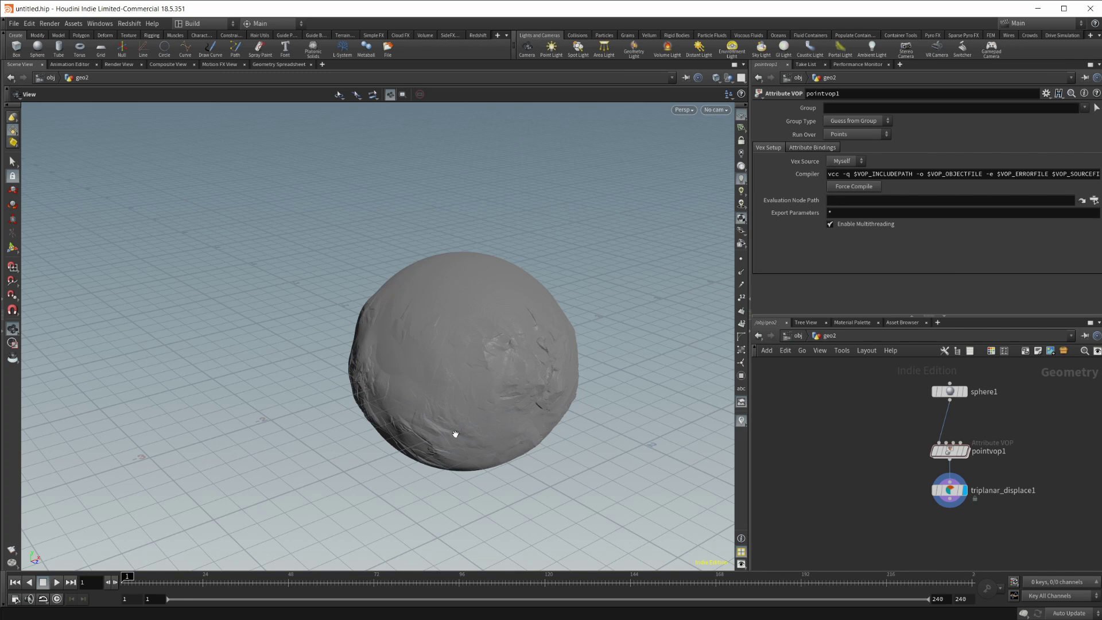
{"action": "scroll", "coordinate": [536, 369], "scroll_direction": "up", "scroll_amount": 3}
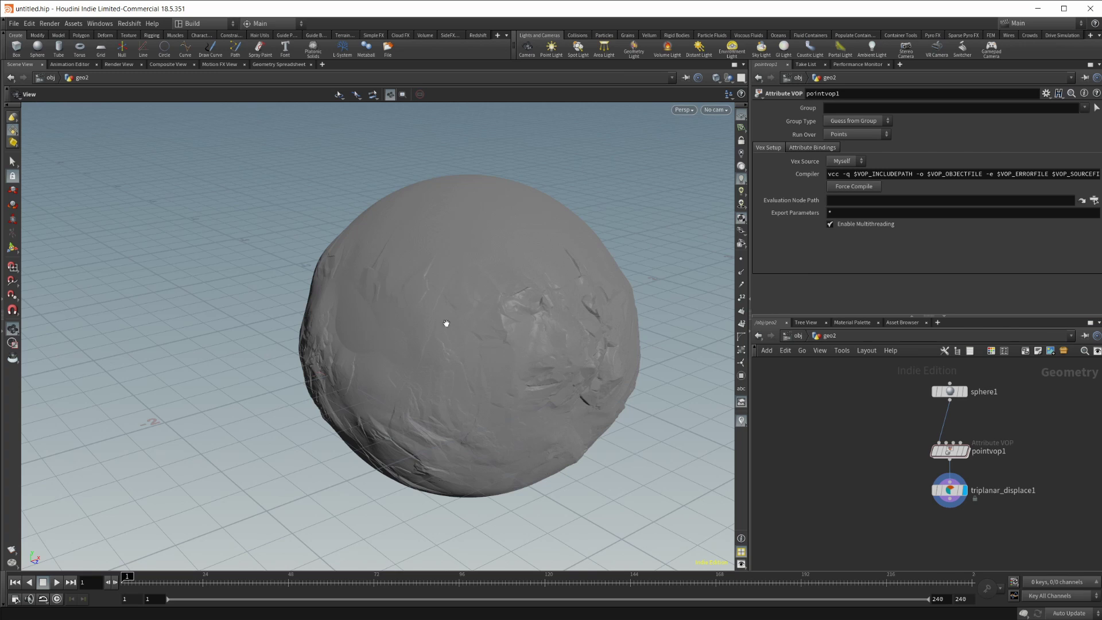
{"action": "key", "text": "super"}
{"action": "left_click", "coordinate": [242, 111]}
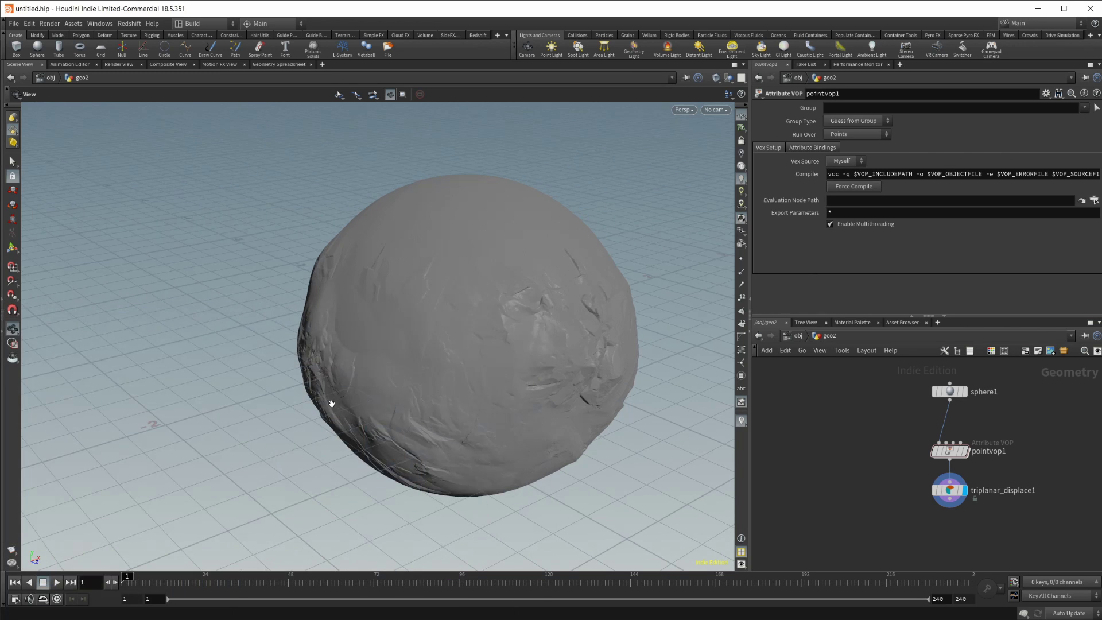
- Examine the rock cracks and mesh density on the displaced sphere up close
{"action": "left_click_drag", "start_coordinate": [331, 404], "coordinate": [251, 358]}
{"action": "scroll", "coordinate": [251, 358], "scroll_direction": "up", "scroll_amount": 3}
{"action": "left_click_drag", "start_coordinate": [317, 386], "coordinate": [306, 408]}
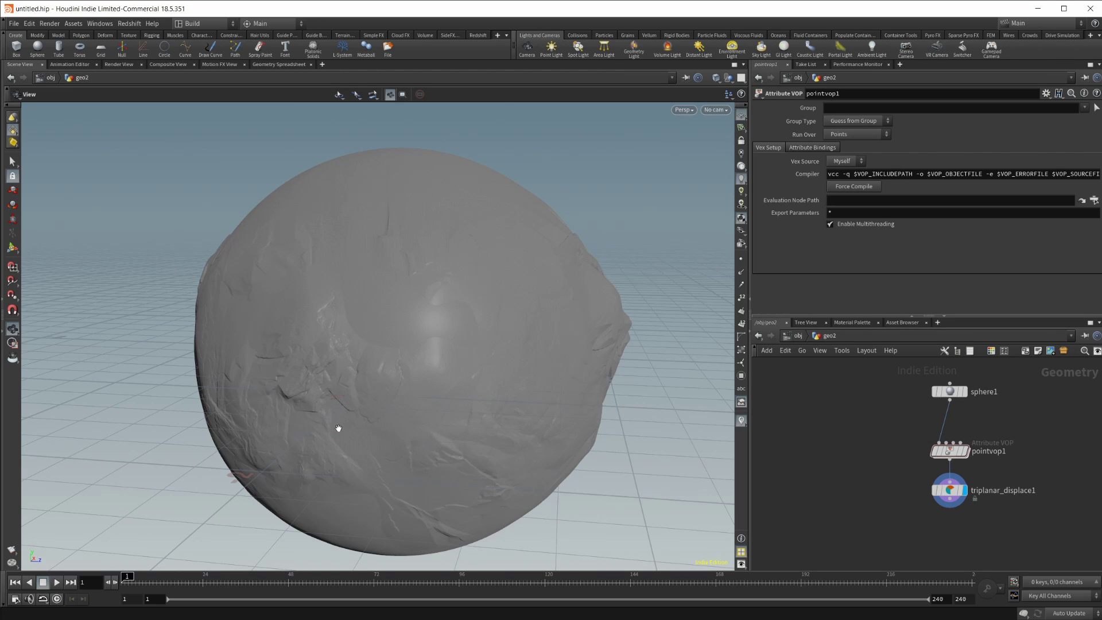
{"action": "scroll", "coordinate": [356, 408], "scroll_direction": "up", "scroll_amount": 8}
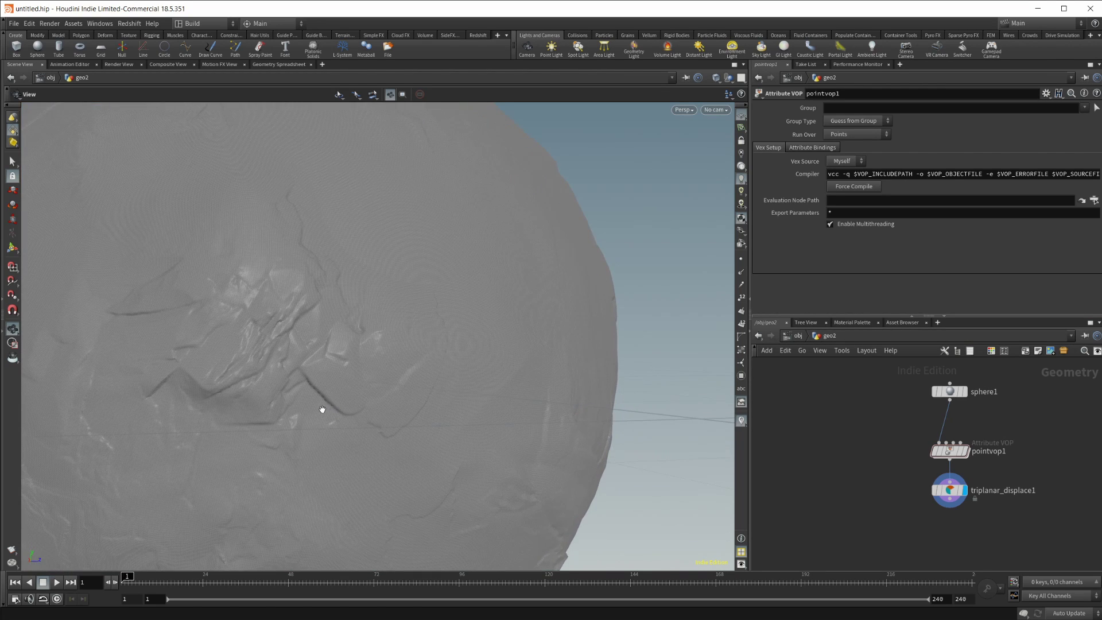
{"action": "scroll", "coordinate": [310, 405], "scroll_direction": "up", "scroll_amount": 5}
{"action": "right_click_drag", "start_coordinate": [381, 396], "coordinate": [401, 385]}
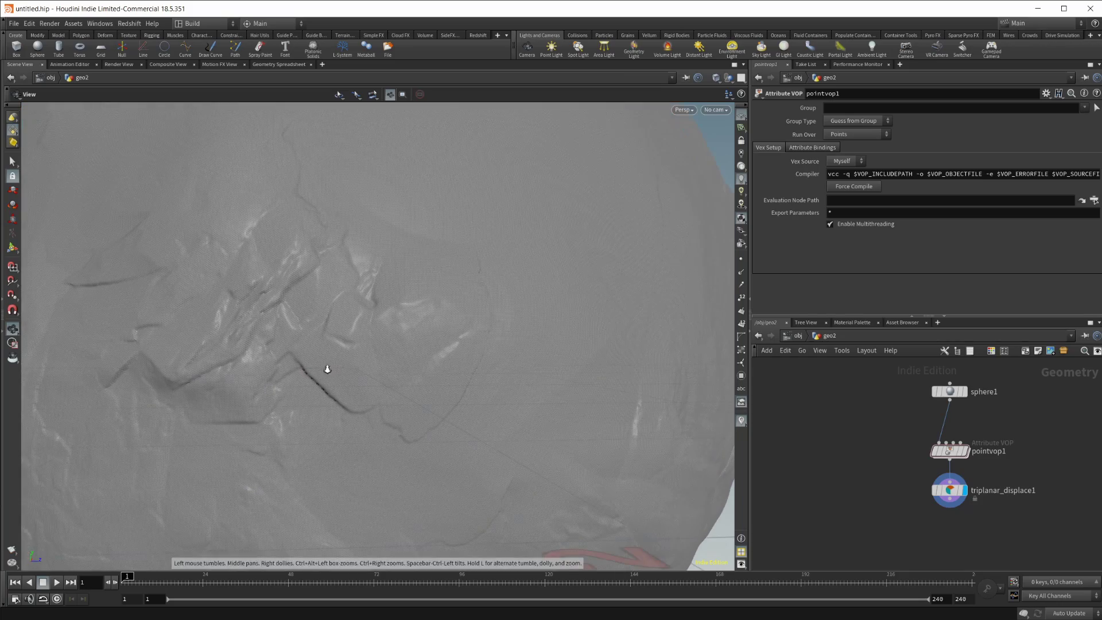
{"action": "right_click_drag", "start_coordinate": [324, 369], "coordinate": [308, 408]}
{"action": "left_click_drag", "start_coordinate": [307, 408], "coordinate": [305, 418]}
{"action": "right_click_drag", "start_coordinate": [304, 418], "coordinate": [326, 394]}
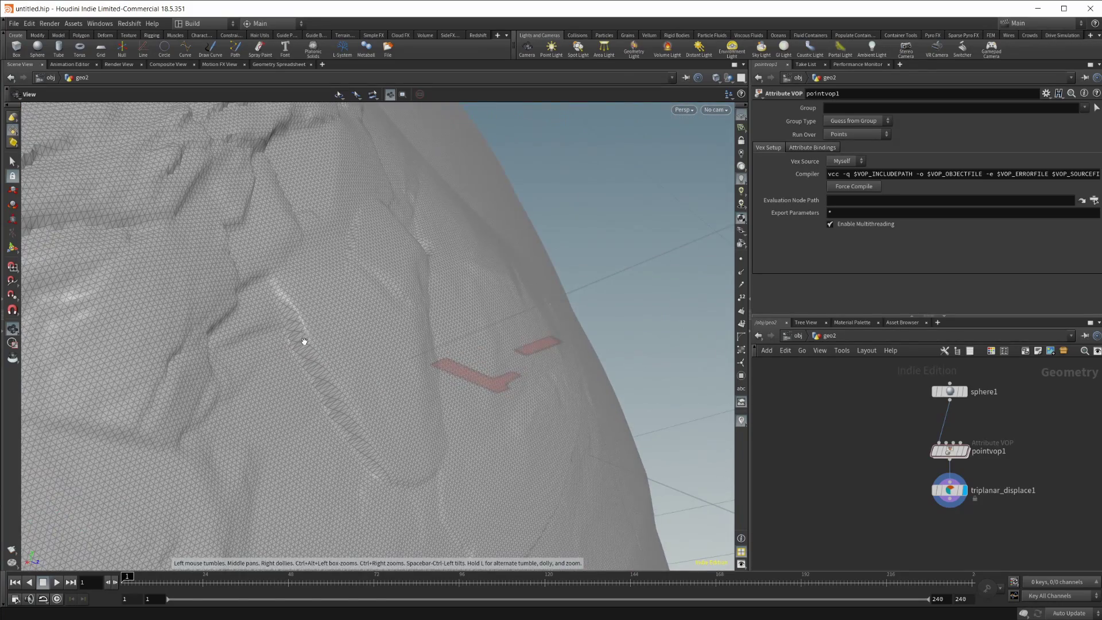
{"action": "left_click_drag", "start_coordinate": [314, 394], "coordinate": [251, 439]}
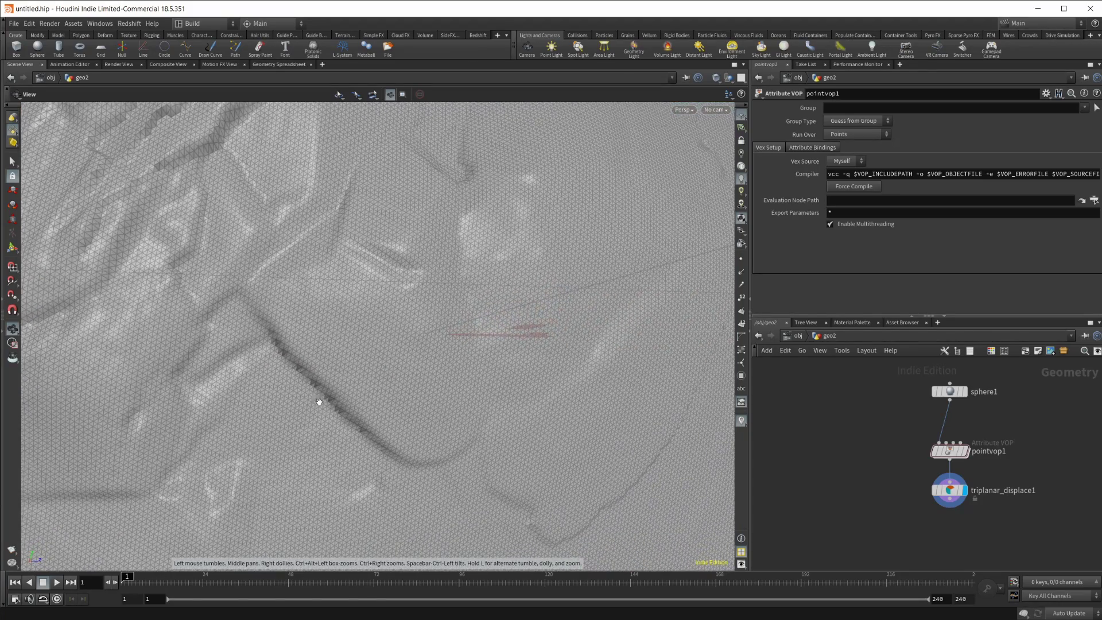
{"action": "left_click_drag", "start_coordinate": [319, 401], "coordinate": [278, 446]}
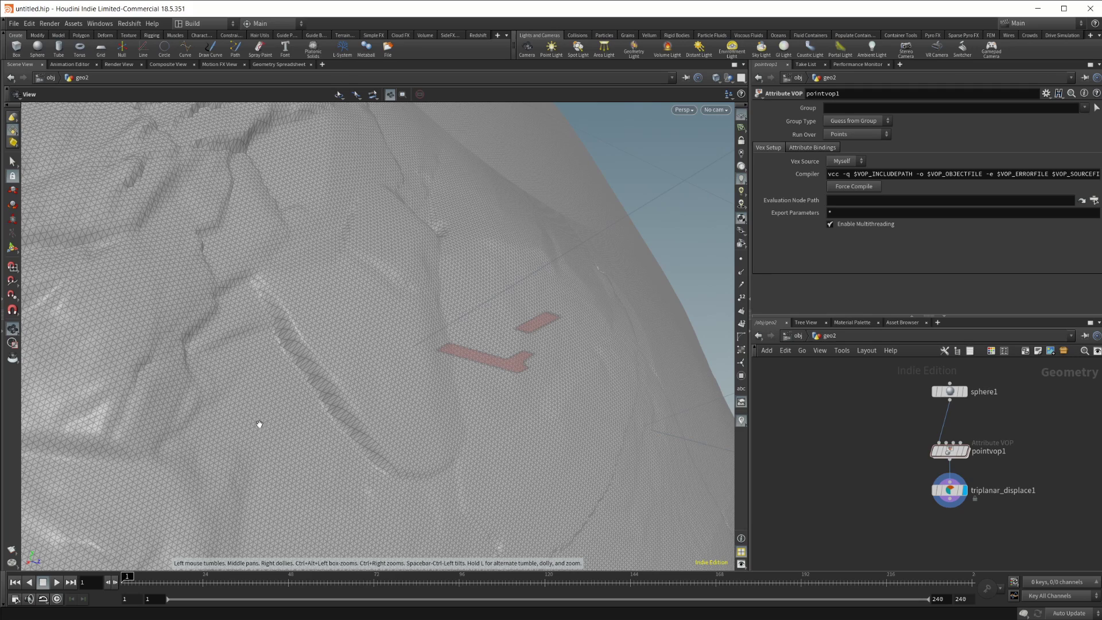
{"action": "right_click_drag", "start_coordinate": [344, 462], "coordinate": [280, 514]}
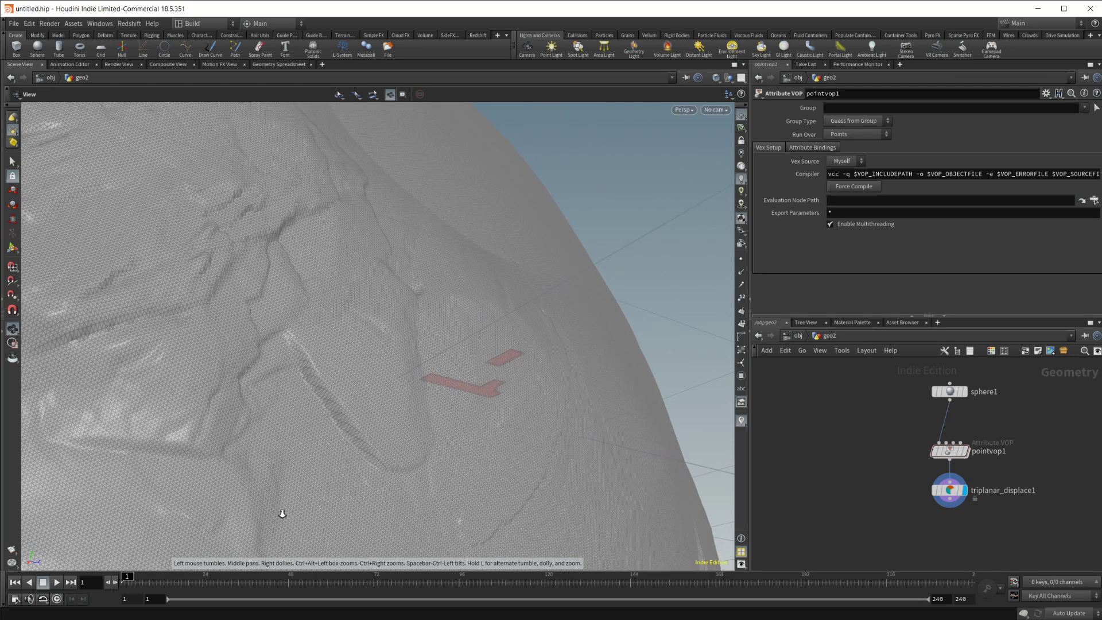
{"action": "right_click_drag", "start_coordinate": [371, 400], "coordinate": [329, 422]}
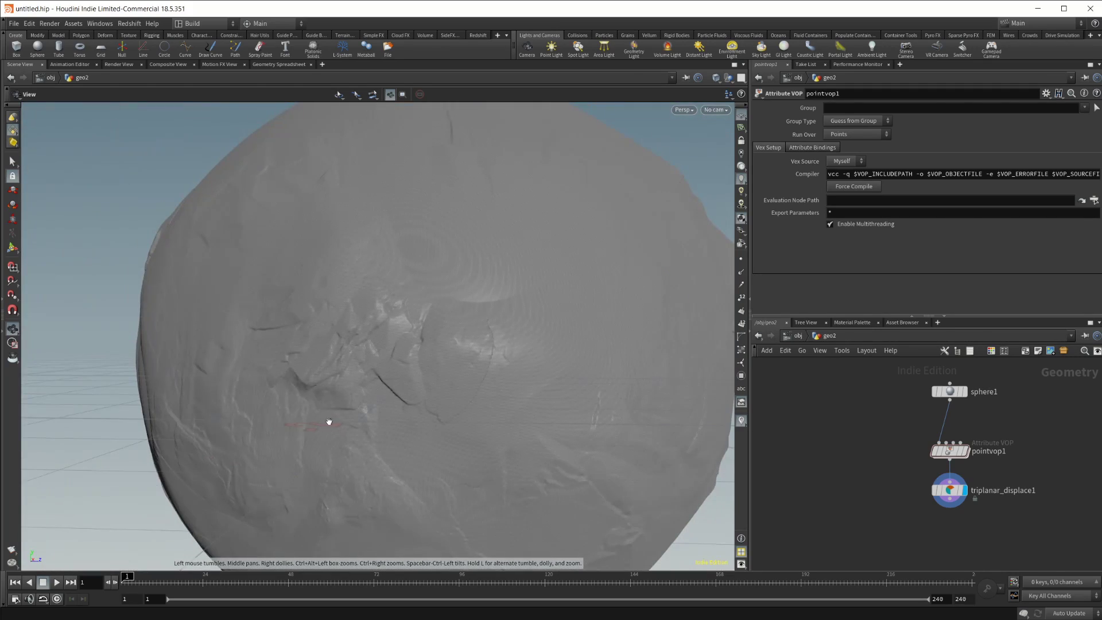